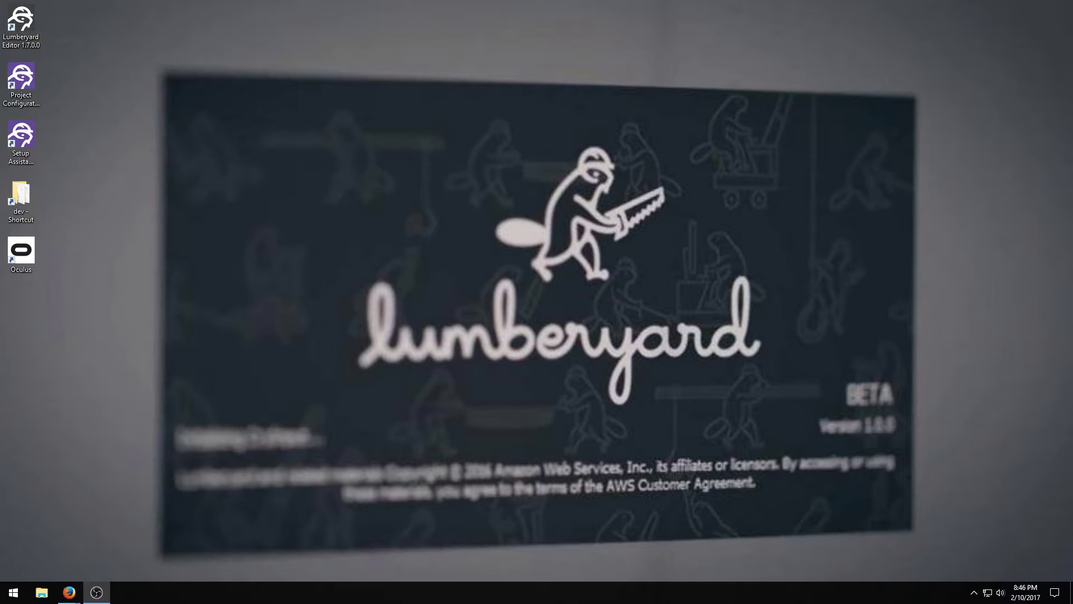
Download the VR Samples Project zip from the Amazon Lumberyard downloads page in Firefox and save the file.
key(alt+Tab)
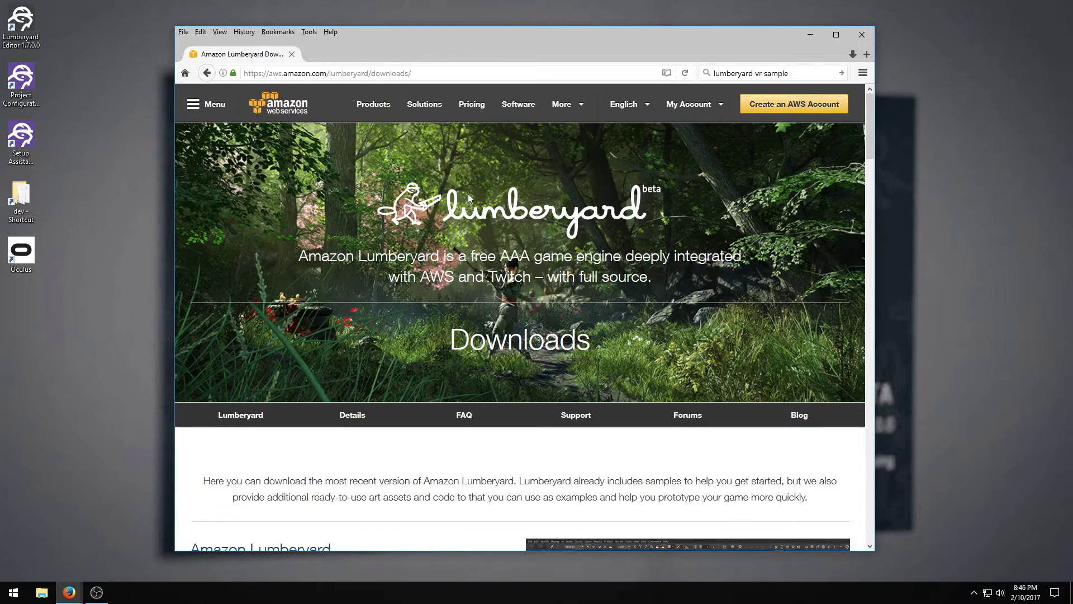
scroll(468, 198, down, 8)
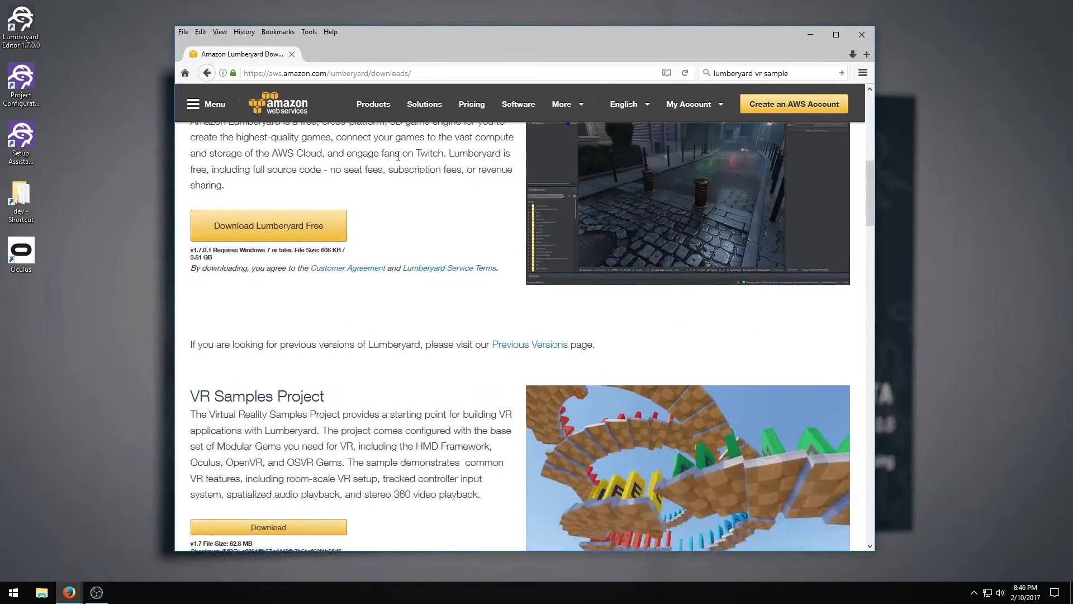
scroll(398, 156, up, 1)
scroll(309, 323, down, 2)
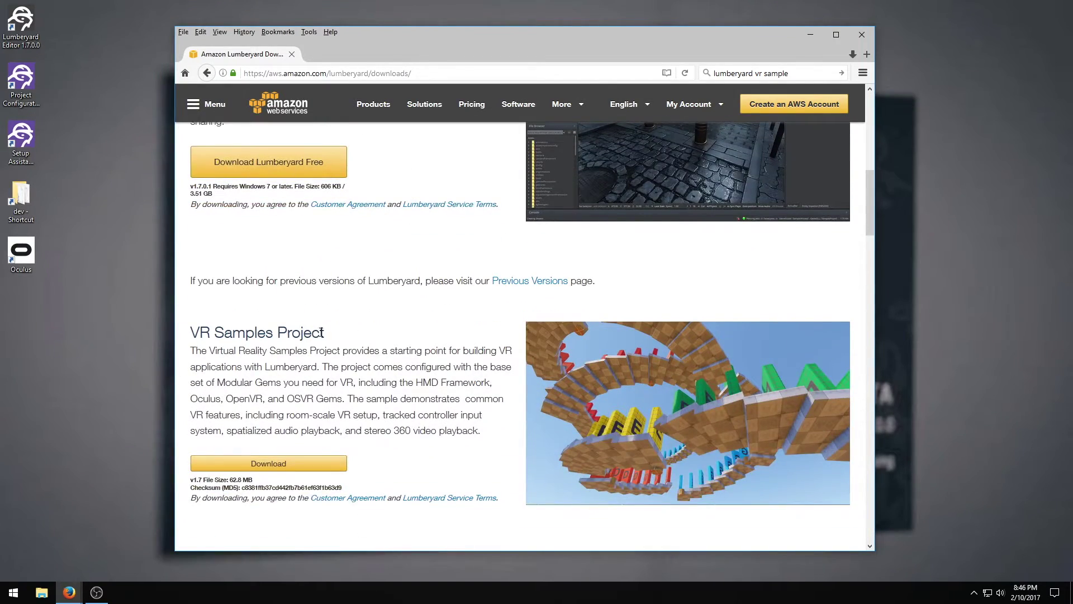
click(287, 464)
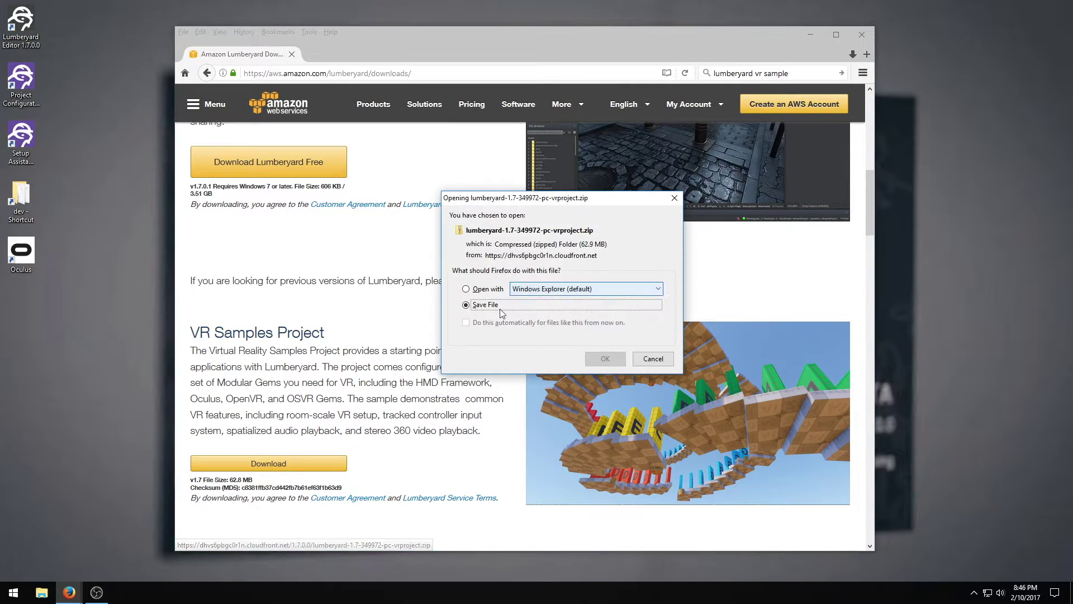
click(600, 358)
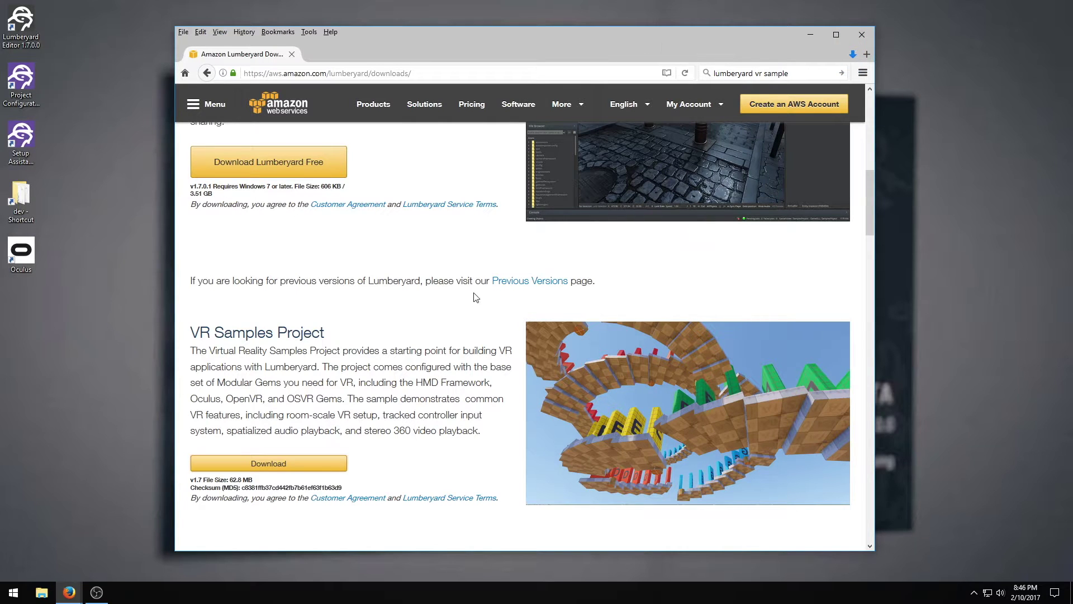
Show the downloaded lumberyard-1.7-349972-pc-vrproject zip in its folder and extract all its files to the default location.
click(852, 54)
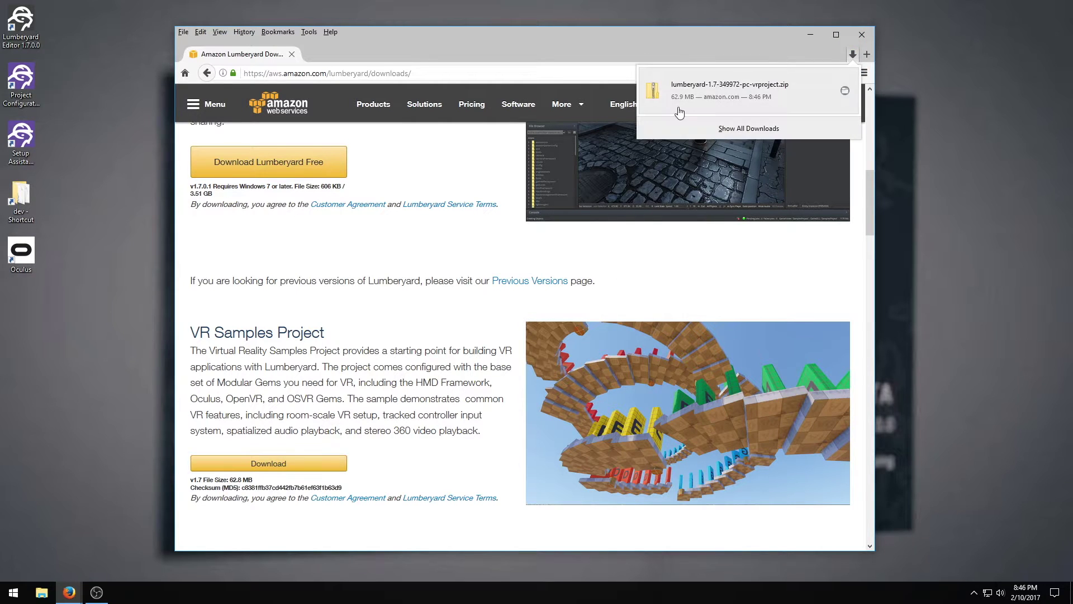
right_click(691, 99)
click(709, 117)
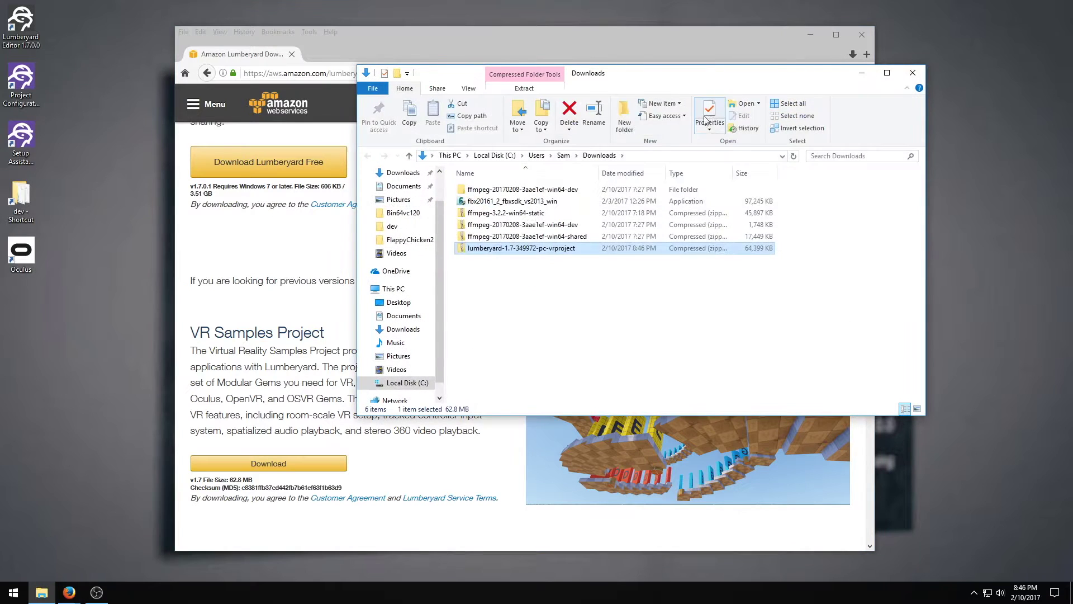
right_click(558, 247)
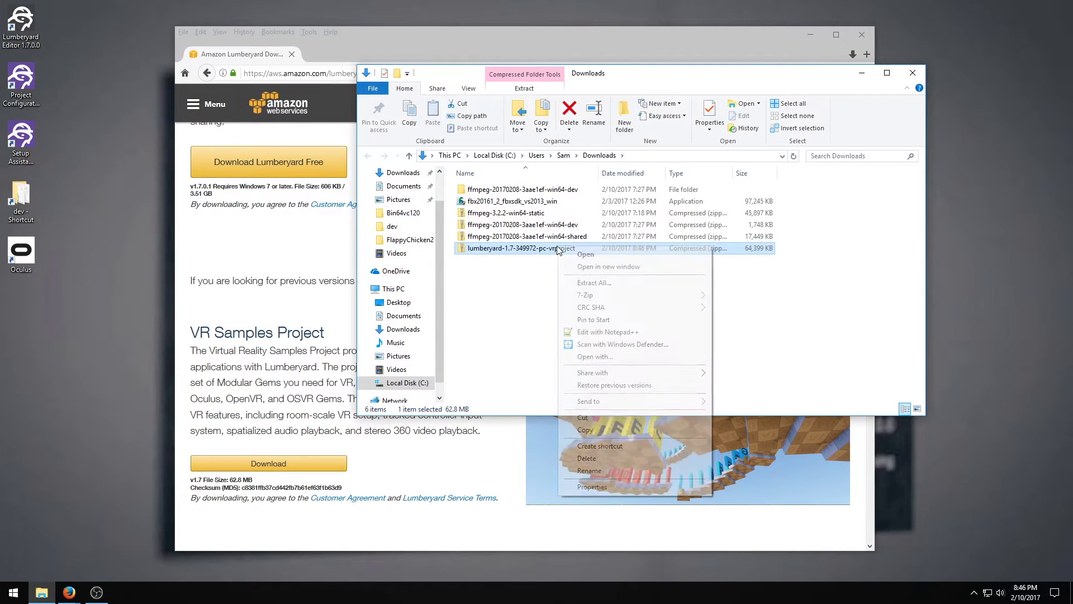
click(589, 283)
click(636, 404)
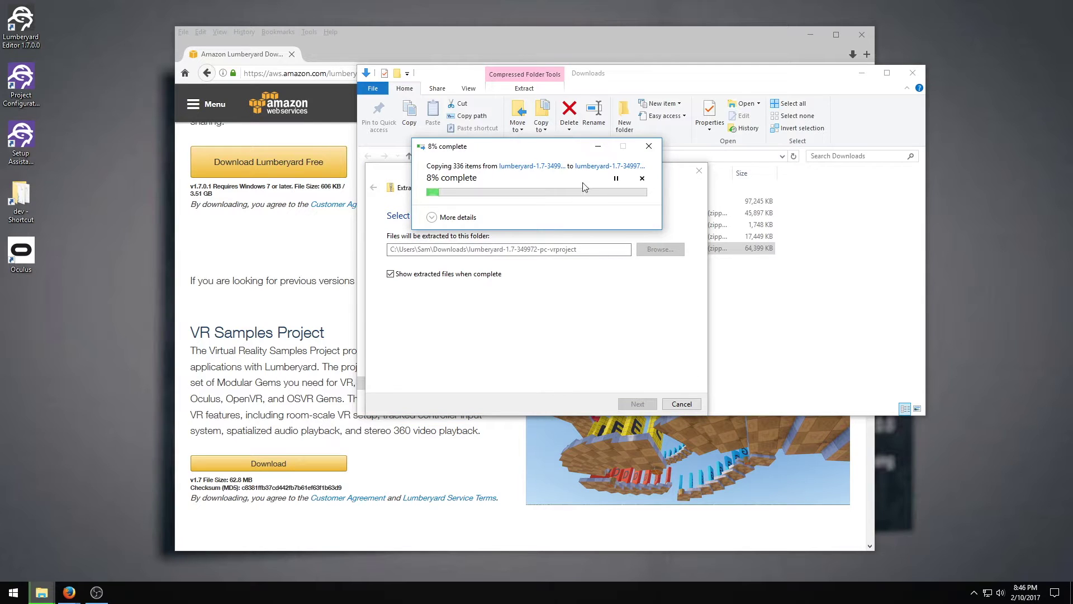
Open the C:\Amazon\Lumberyard\1.7.0.0\dev folder and arrange its window beside the extracted VR project folder.
double_click(25, 203)
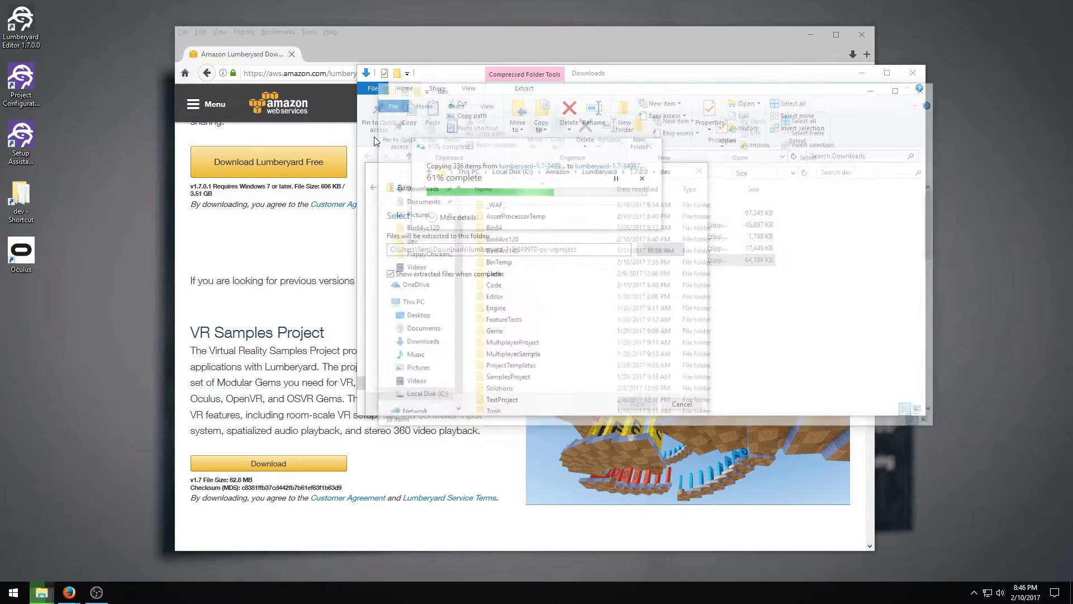
click(311, 284)
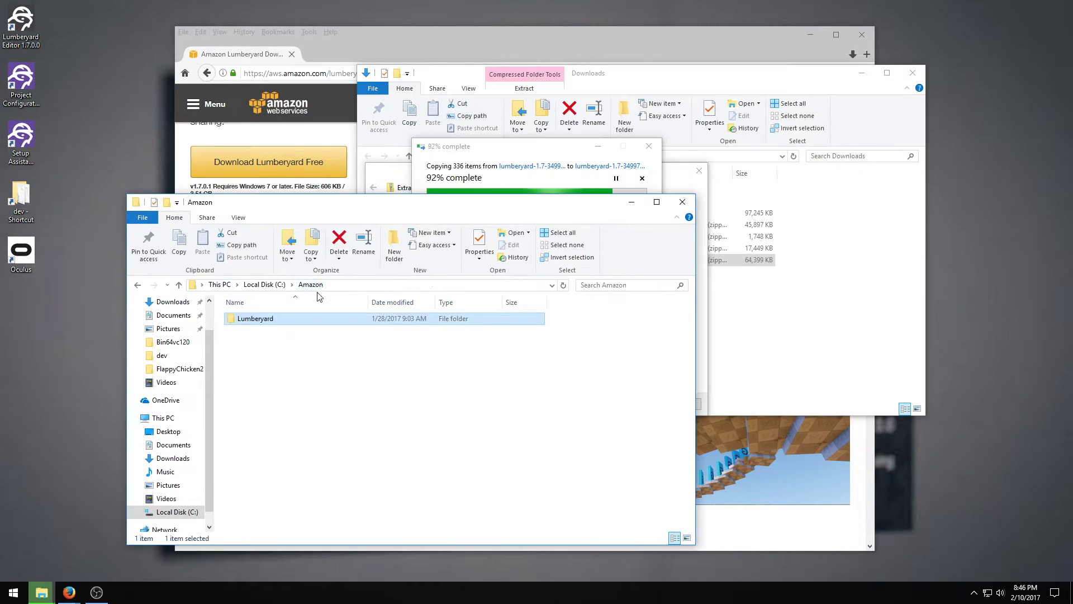
click(263, 285)
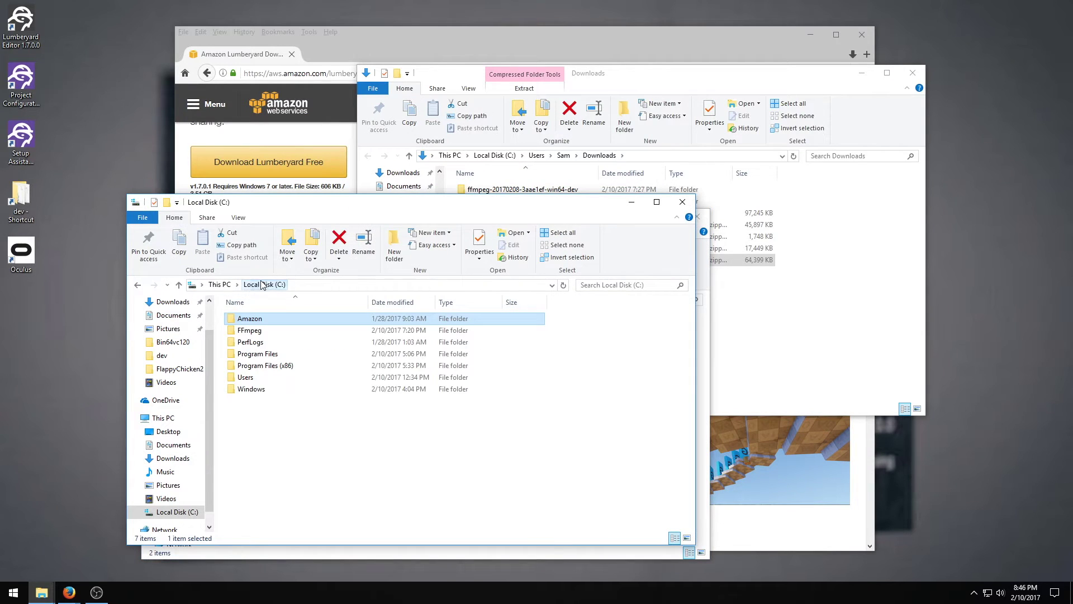
double_click(257, 321)
double_click(258, 319)
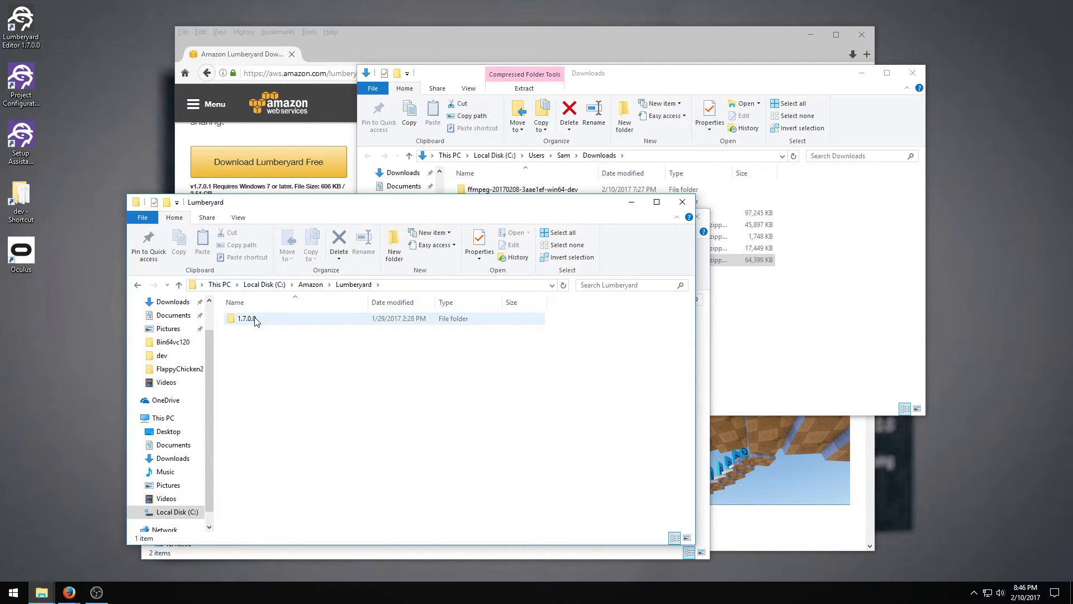
double_click(253, 323)
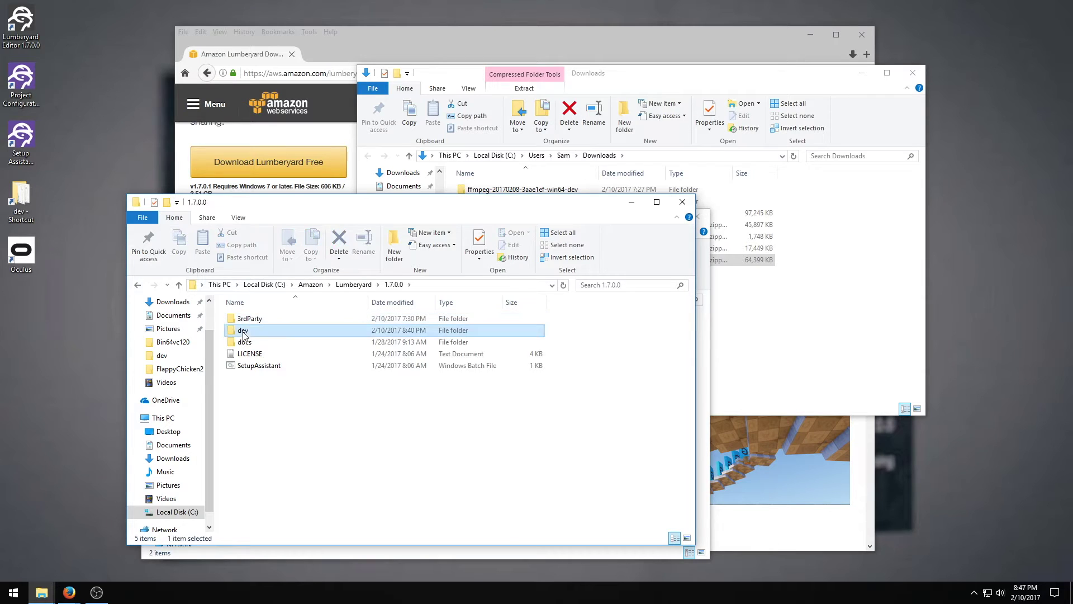
double_click(249, 330)
drag(363, 204, 287, 150)
click(657, 232)
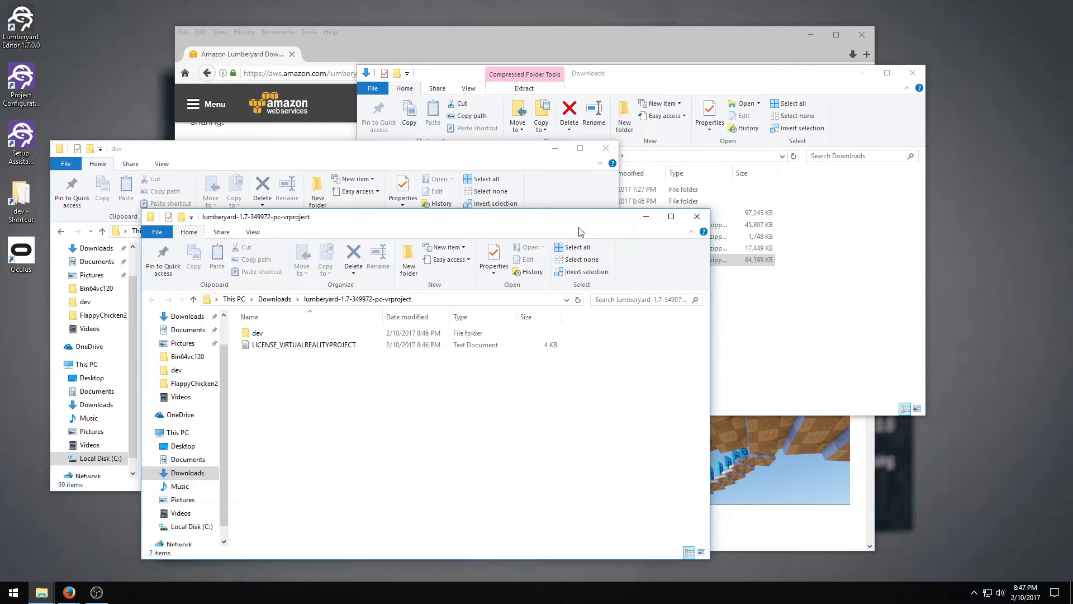
drag(579, 219, 869, 212)
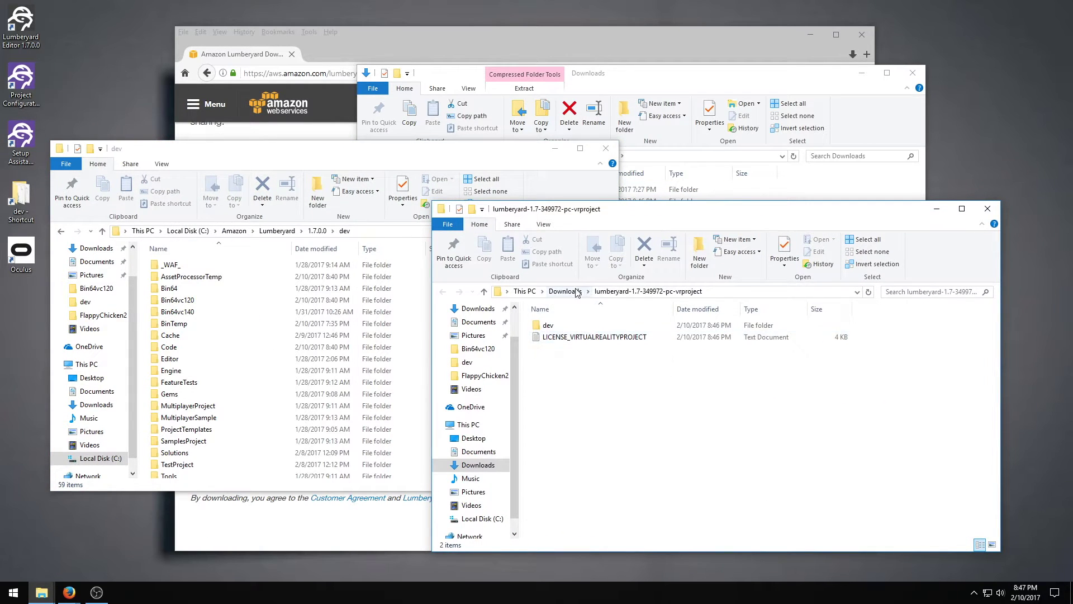
Move both VirtualRealityProject files from the extracted dev\Bin64vc120 folder into Lumberyard's Bin64vc120 folder.
click(555, 329)
double_click(550, 326)
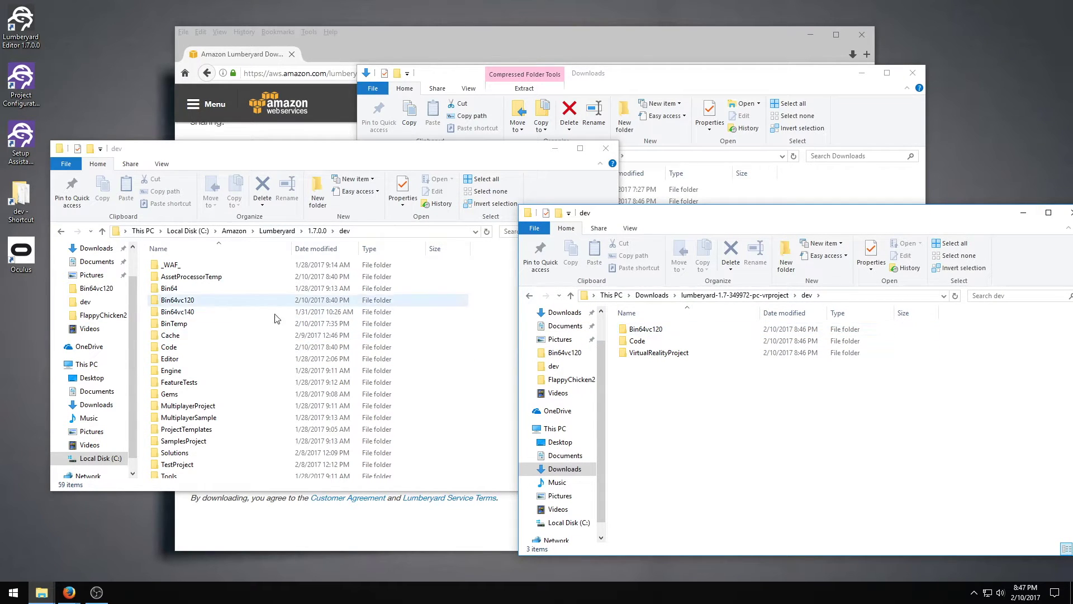
double_click(622, 329)
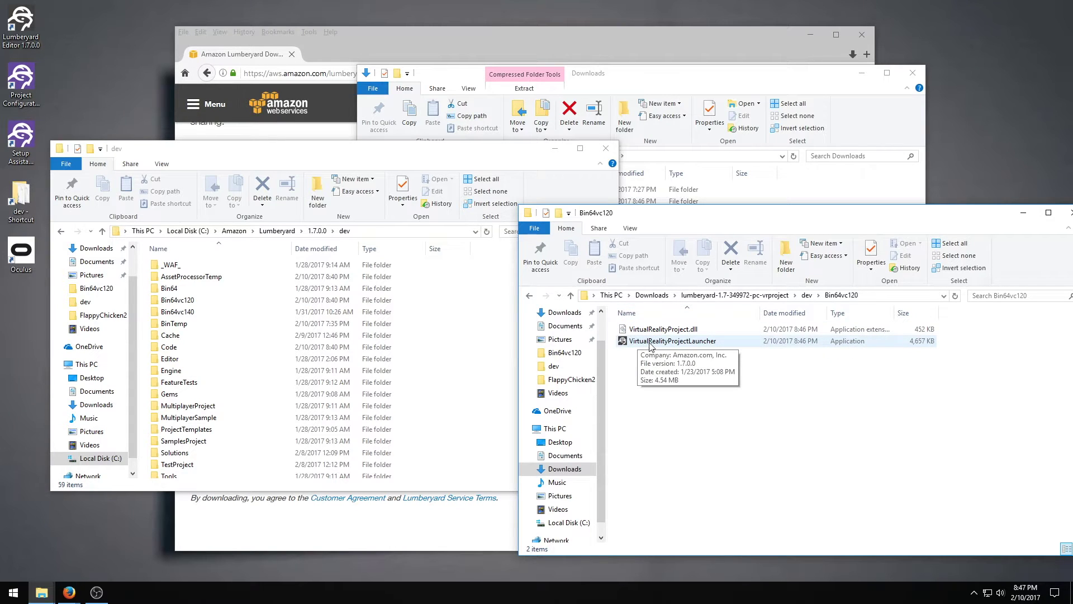
click(650, 342)
shift+click(659, 329)
drag(661, 333, 185, 301)
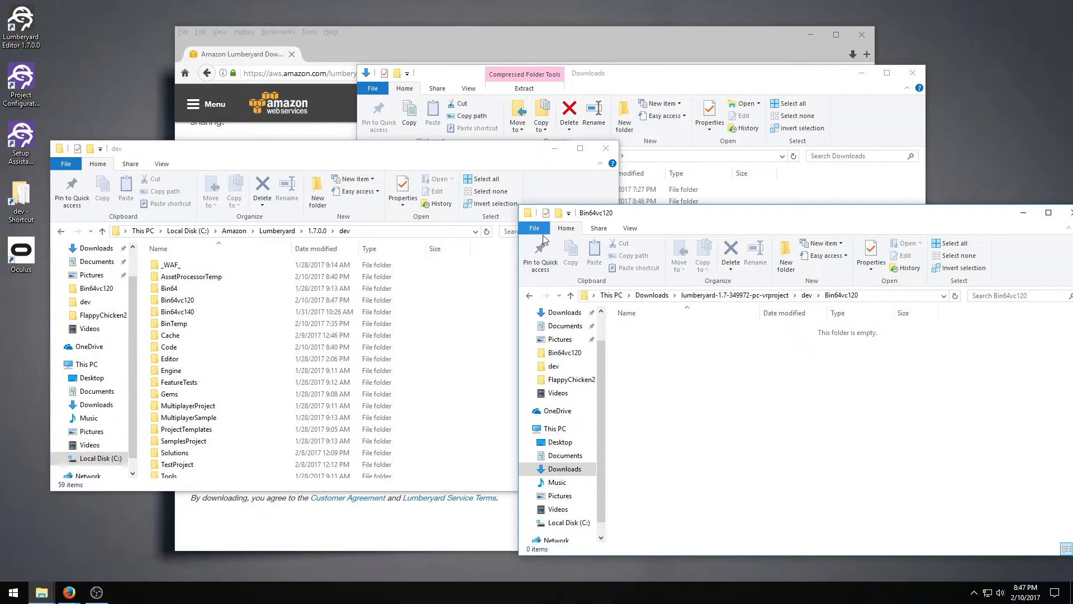
Move the contents of the extracted dev\Code folder into the Code folder of the Lumberyard dev directory.
click(529, 296)
double_click(637, 342)
drag(655, 331, 166, 348)
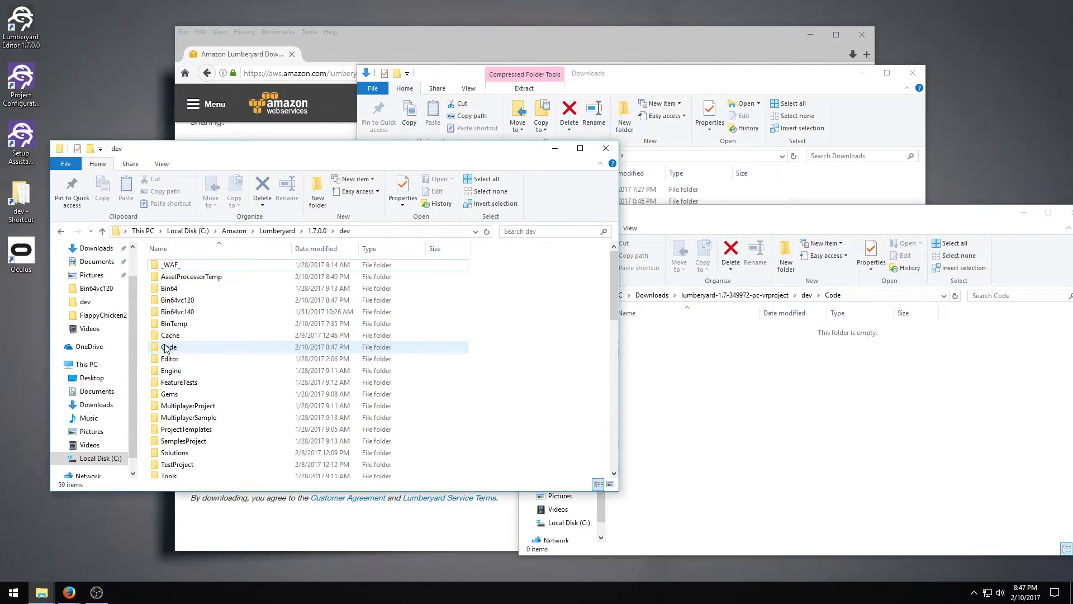
Move the extracted VirtualRealityProject folder into the Lumberyard dev directory and close all the File Explorer windows.
click(715, 376)
click(530, 295)
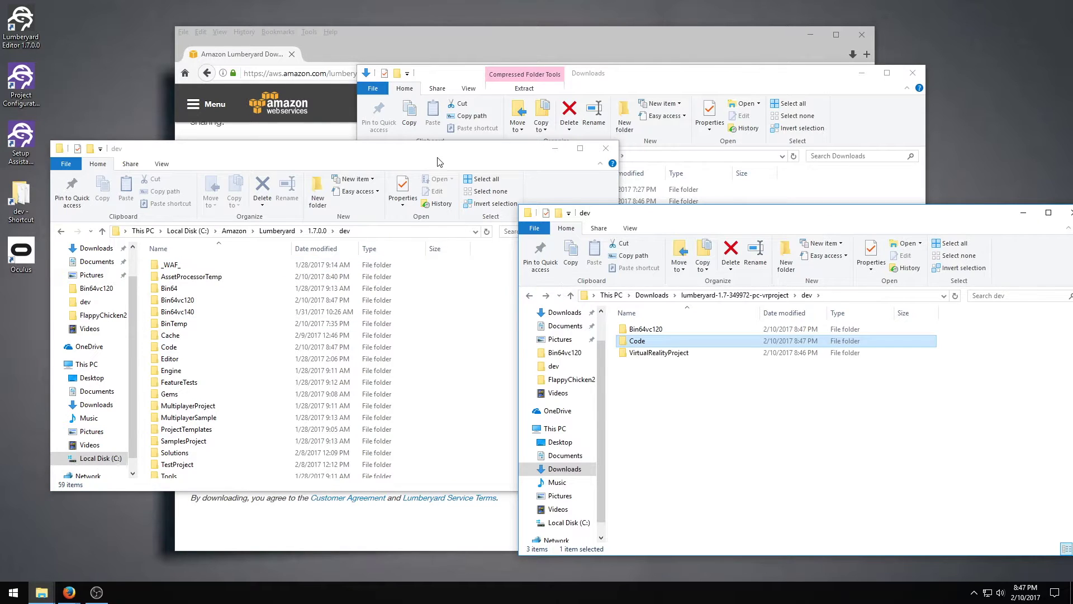
drag(658, 353, 501, 287)
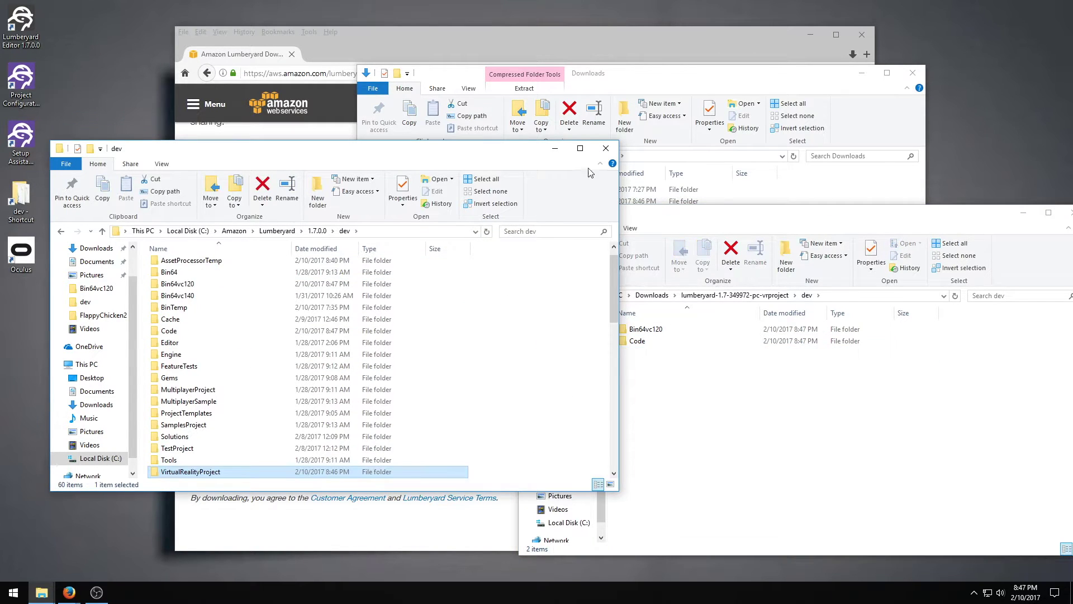
click(605, 148)
click(1068, 213)
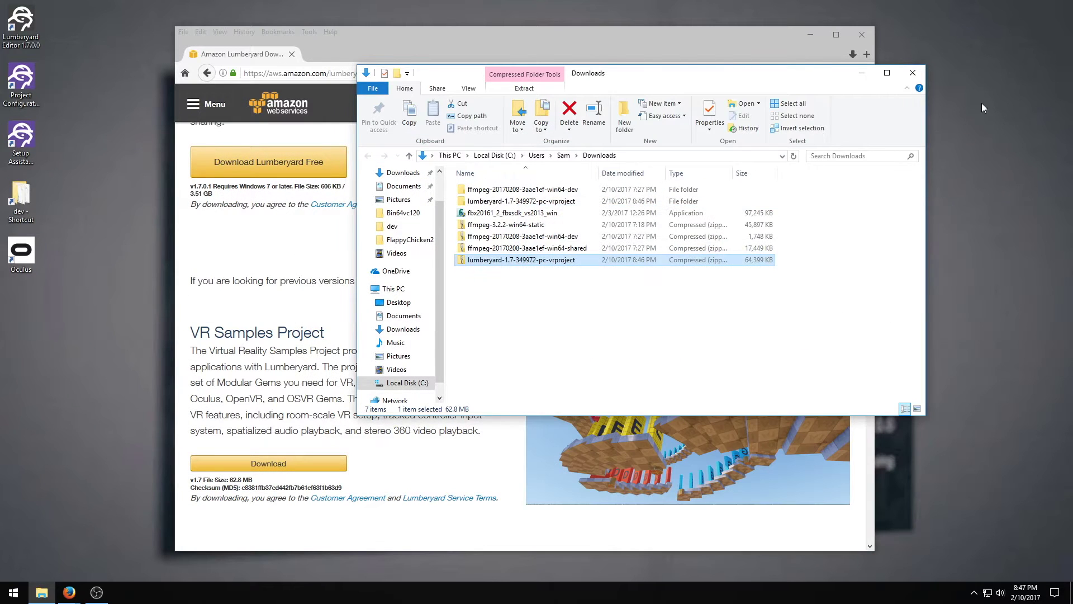
click(913, 74)
Open the Lumberyard Project Configurator and set VirtualRealityProject as the default project.
click(31, 82)
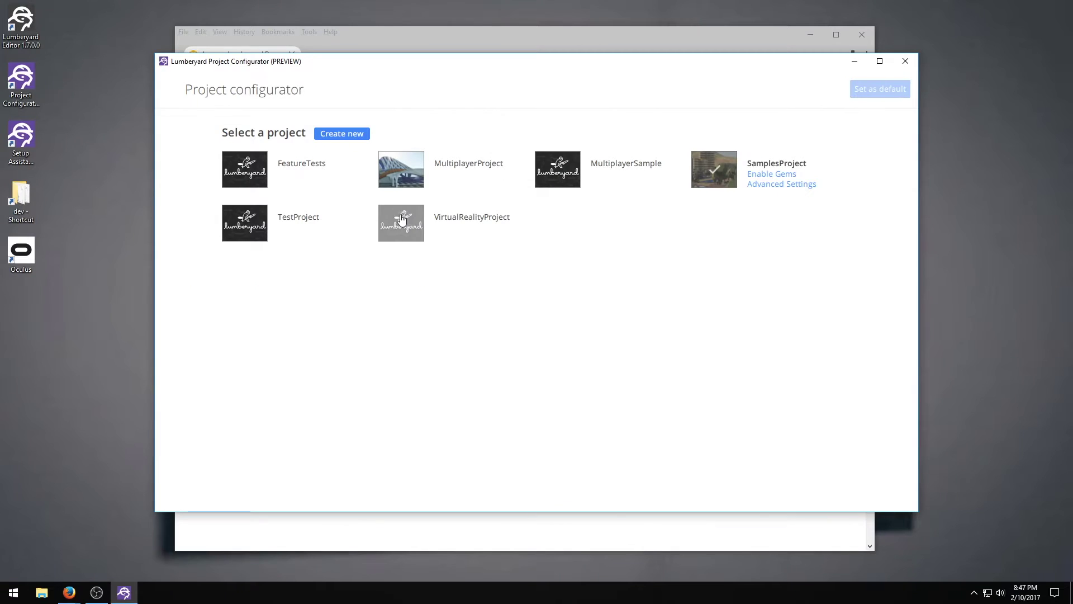
click(450, 222)
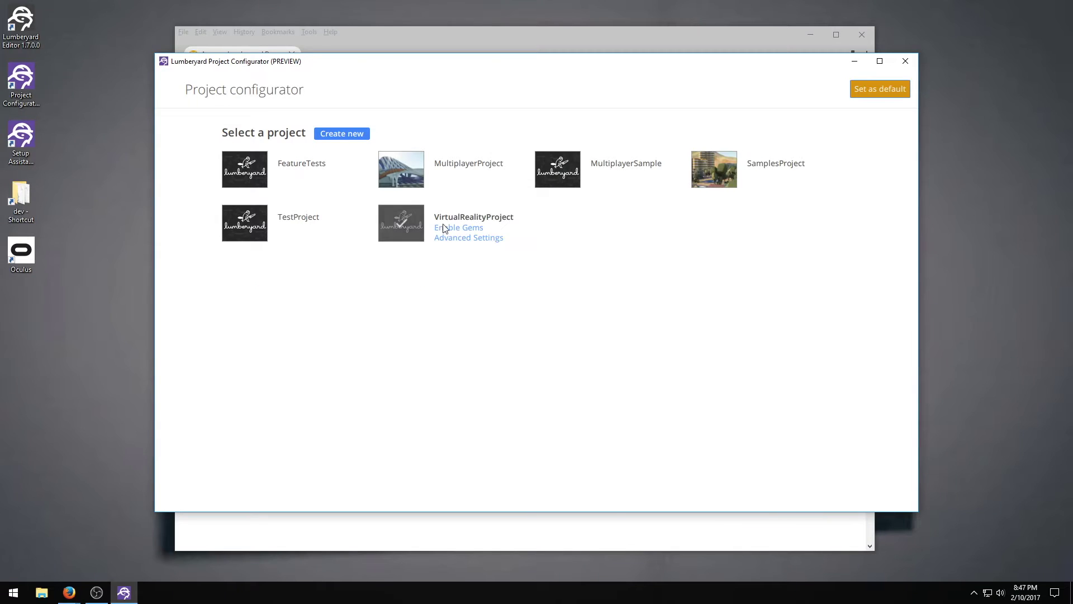
click(872, 86)
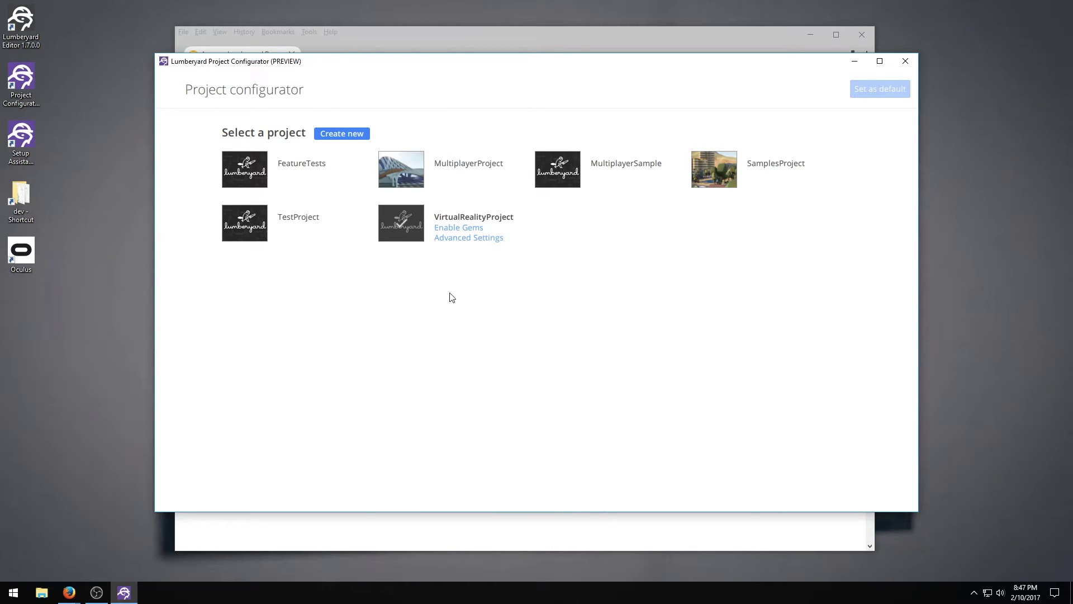
Enable the Video Playback gem for VirtualRealityProject, save the gem settings and close the Project Configurator.
click(457, 228)
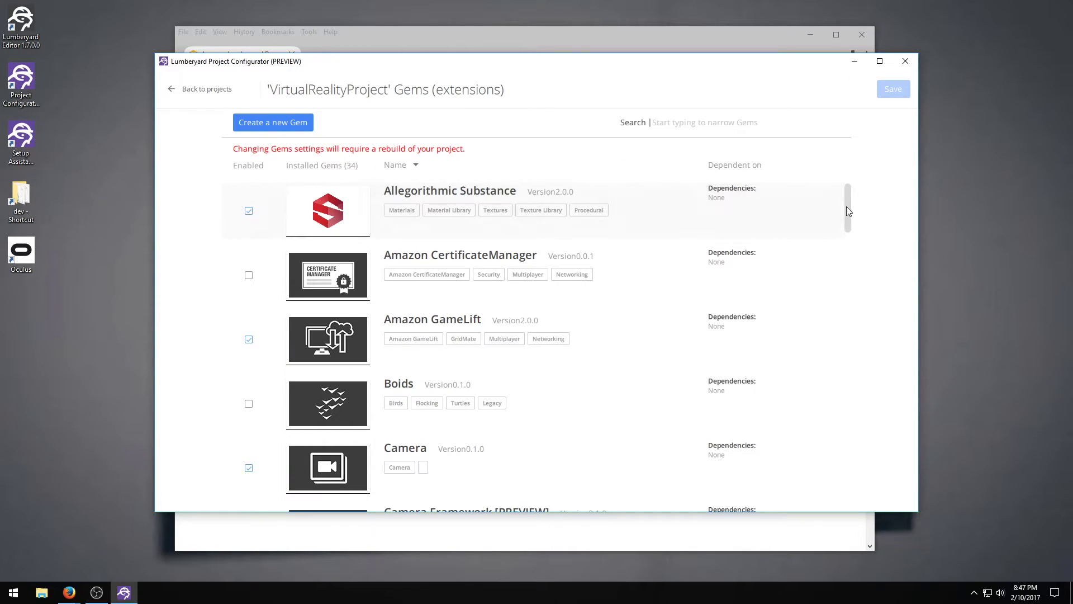
drag(848, 211, 853, 504)
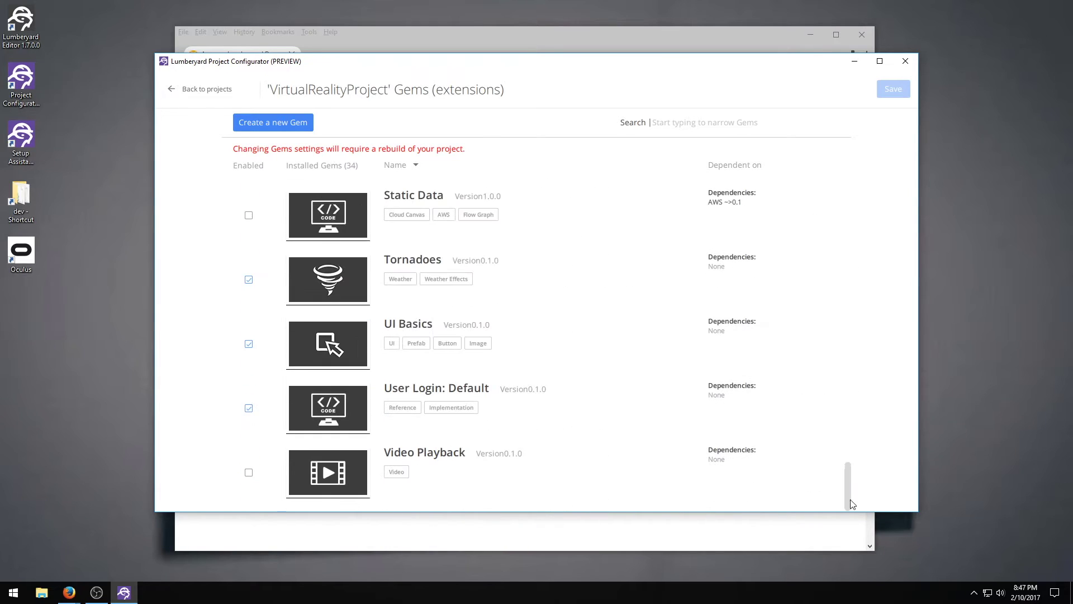
click(249, 473)
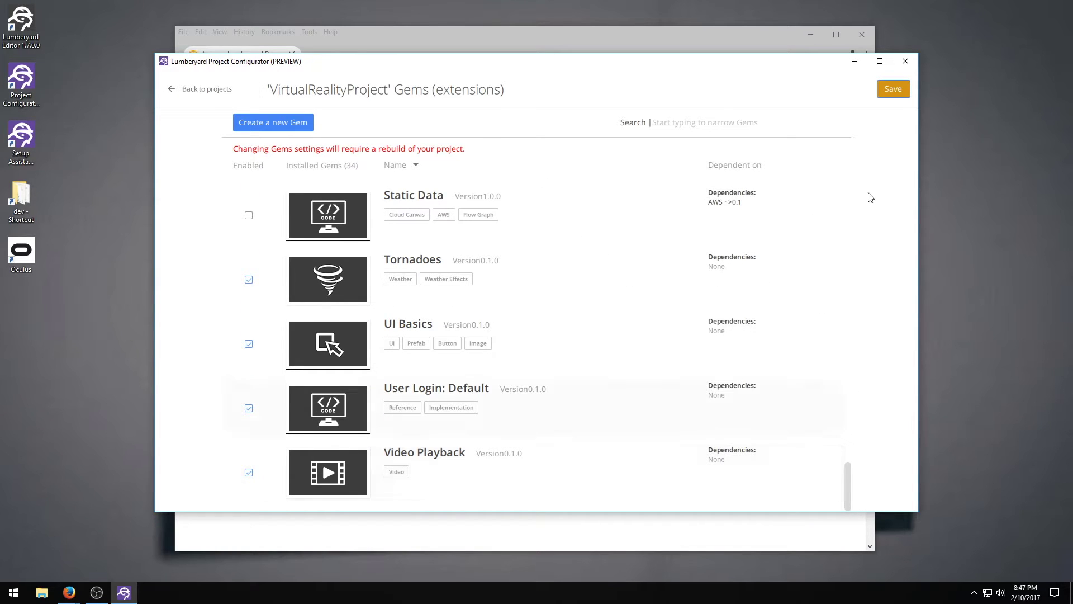
click(893, 91)
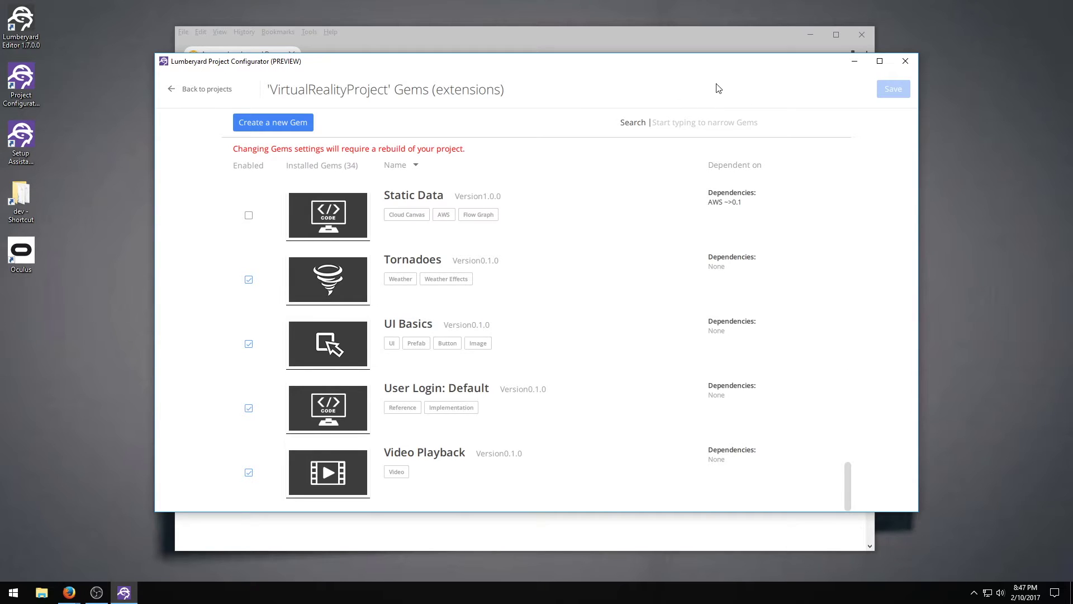
scroll(209, 162, up, 6)
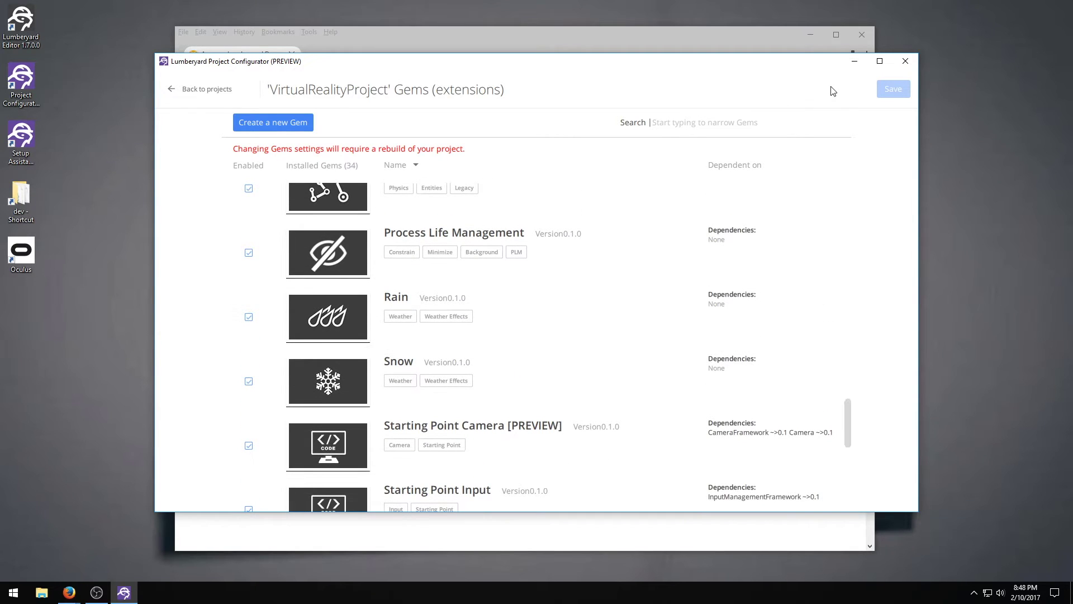
click(913, 63)
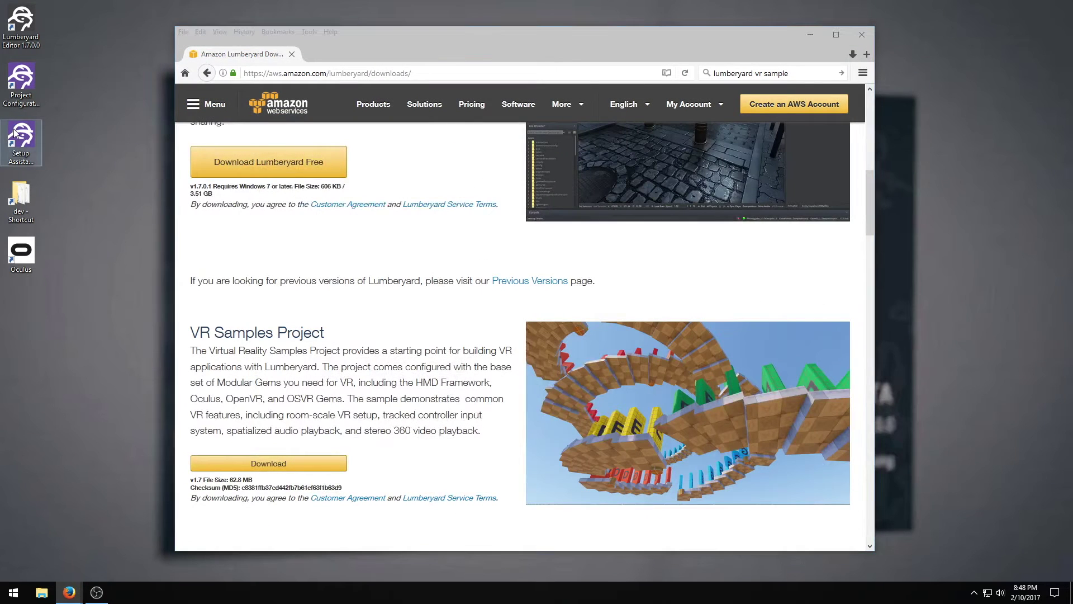
Open the Lumberyard Setup Assistant and check the installation status of the required and optional SDKs.
double_click(16, 132)
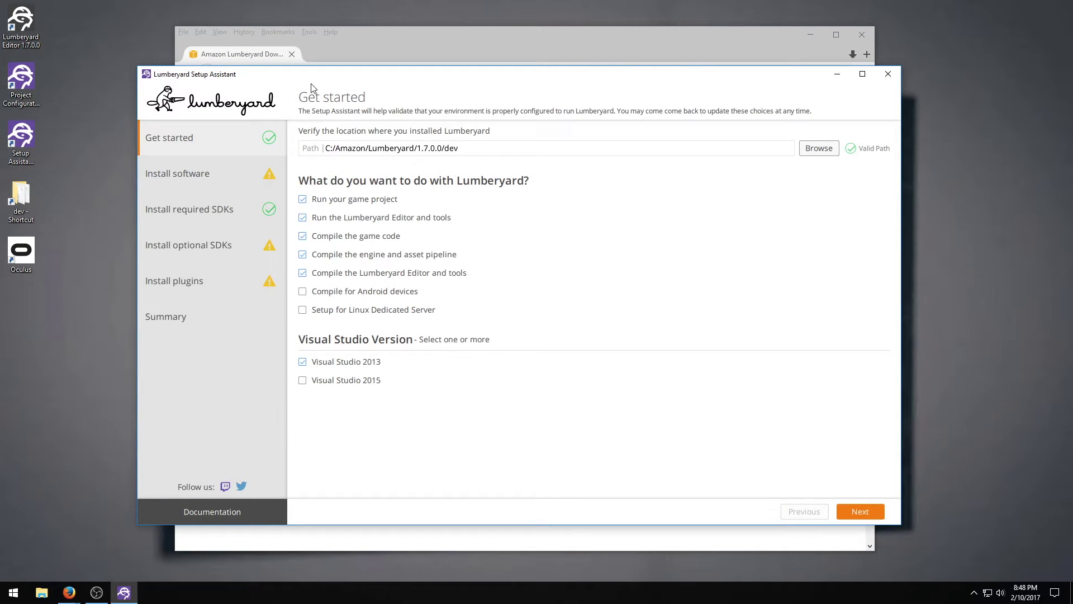
click(189, 201)
scroll(472, 254, down, 10)
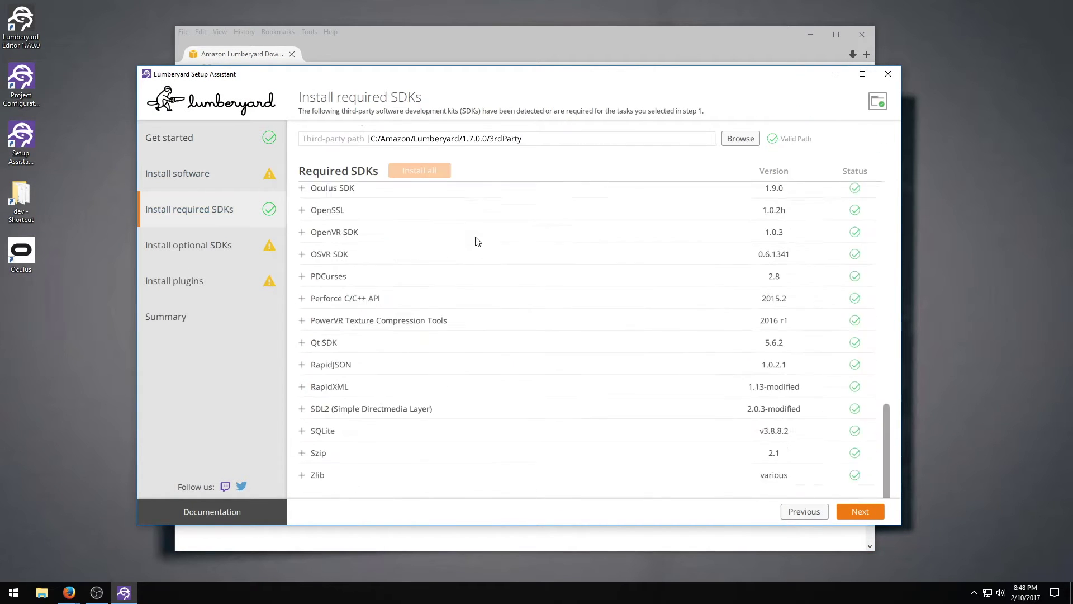
click(203, 251)
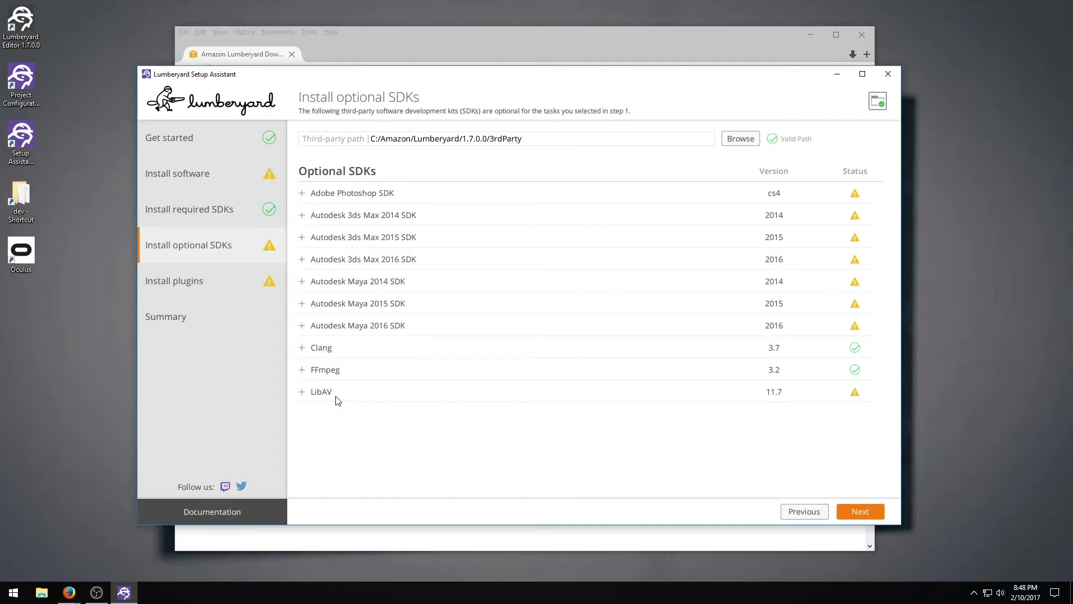
Read the FFmpeg details in the optional SDKs list and show the Downloads folder in a new File Explorer window.
click(302, 370)
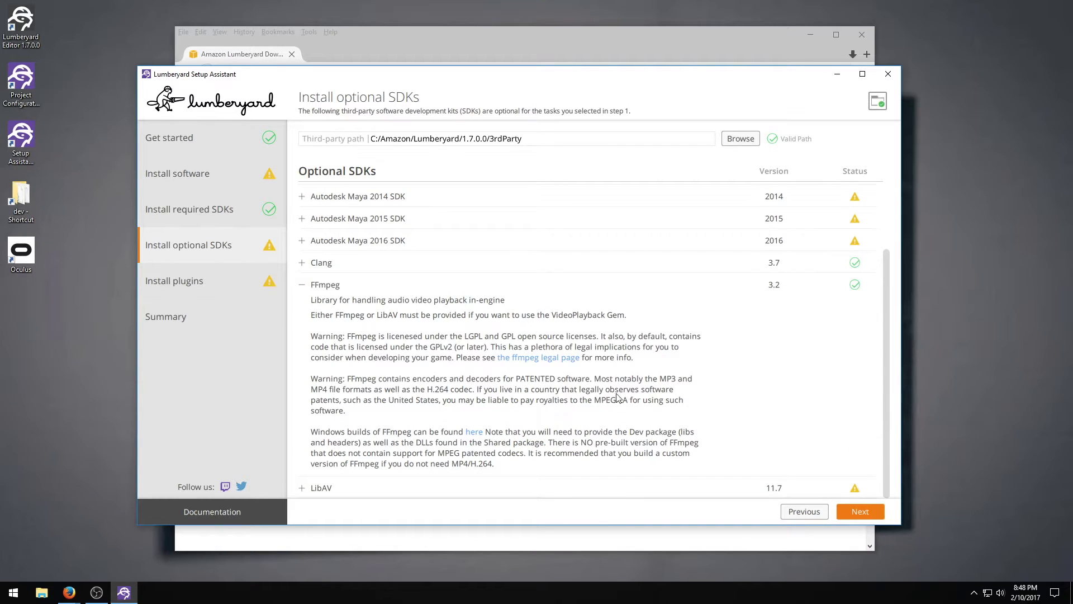
drag(744, 88, 755, 114)
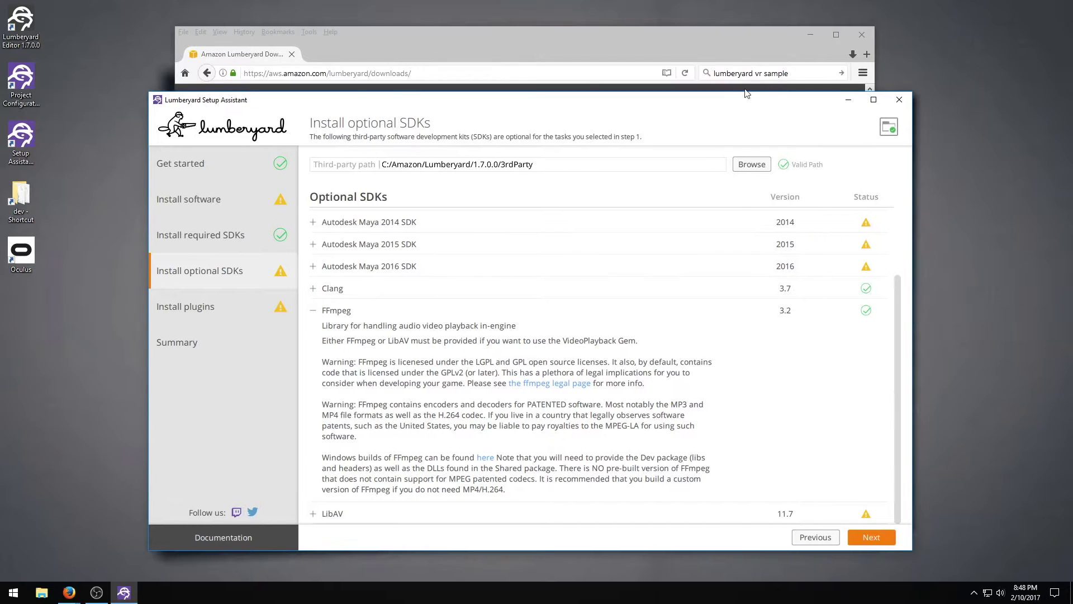
click(735, 46)
drag(655, 54, 587, 54)
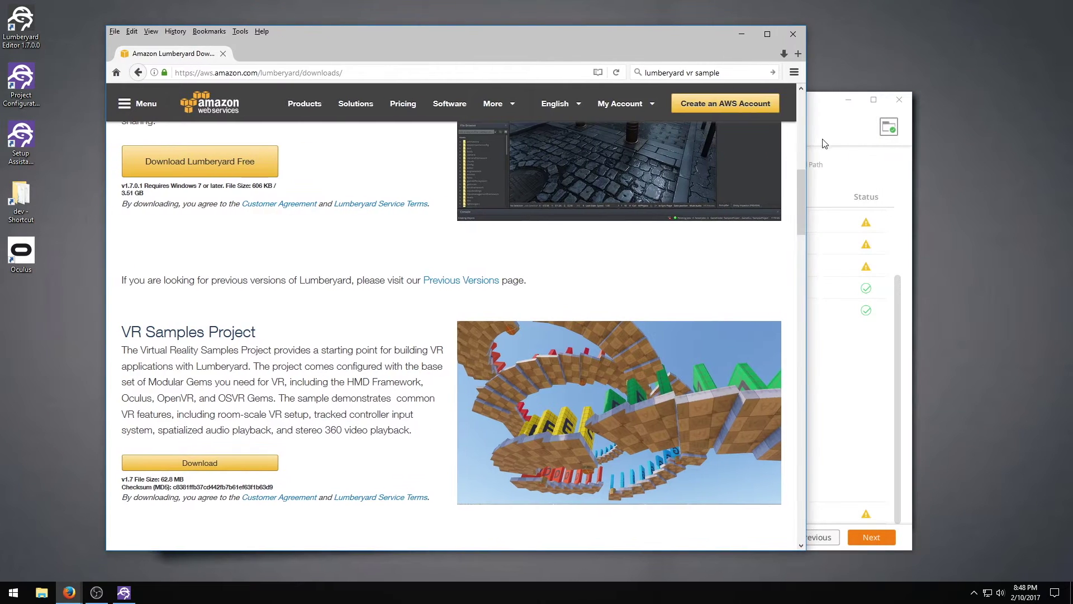
click(814, 129)
key(super+e)
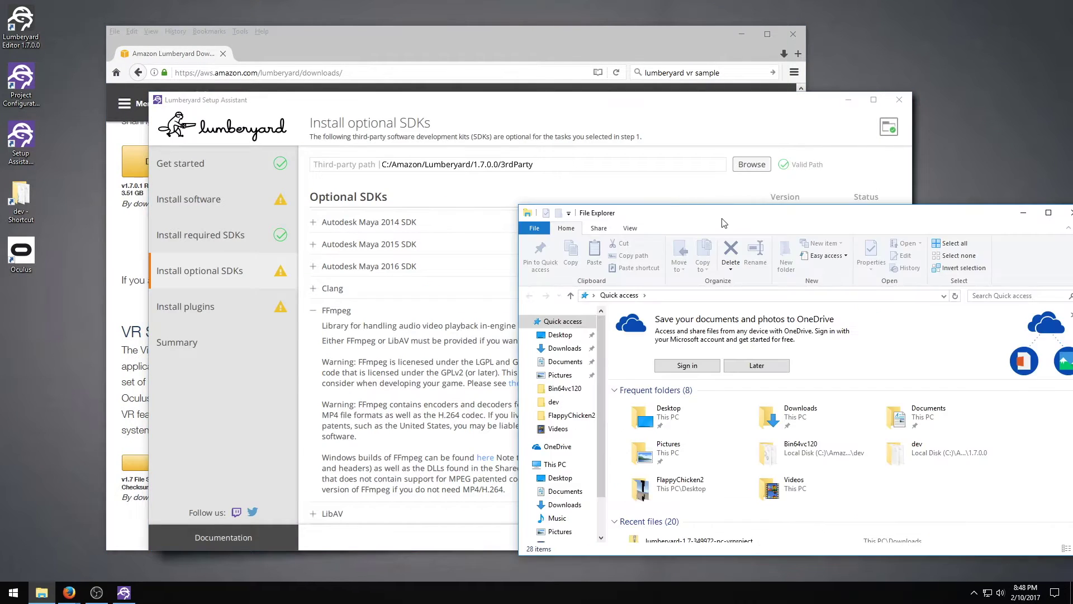
click(458, 305)
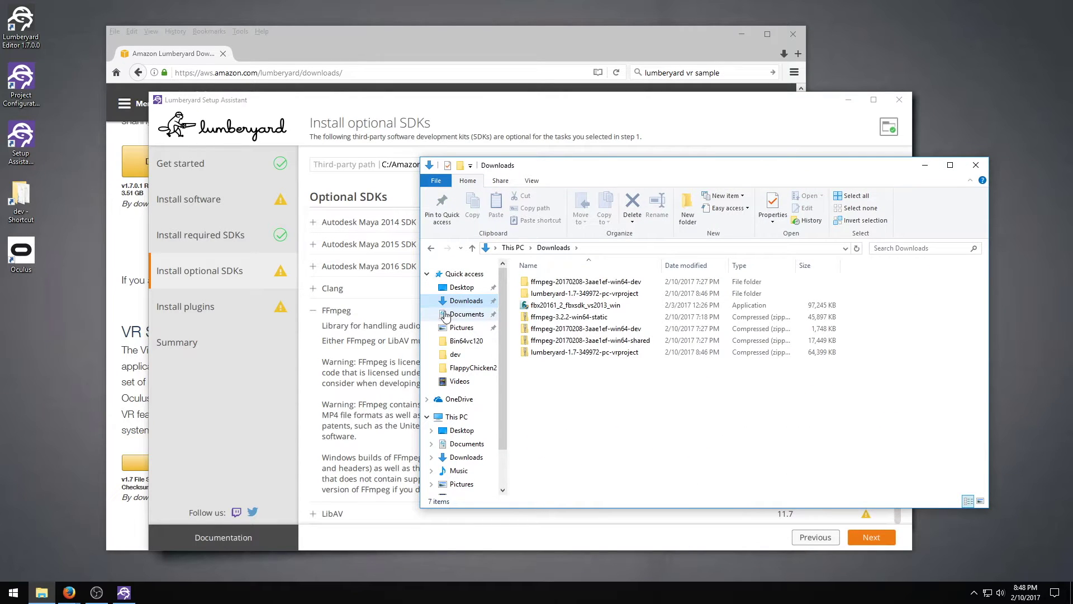
Go to the Setup Assistant's Install software page and open the download site for the optional FFmpeg software.
click(256, 269)
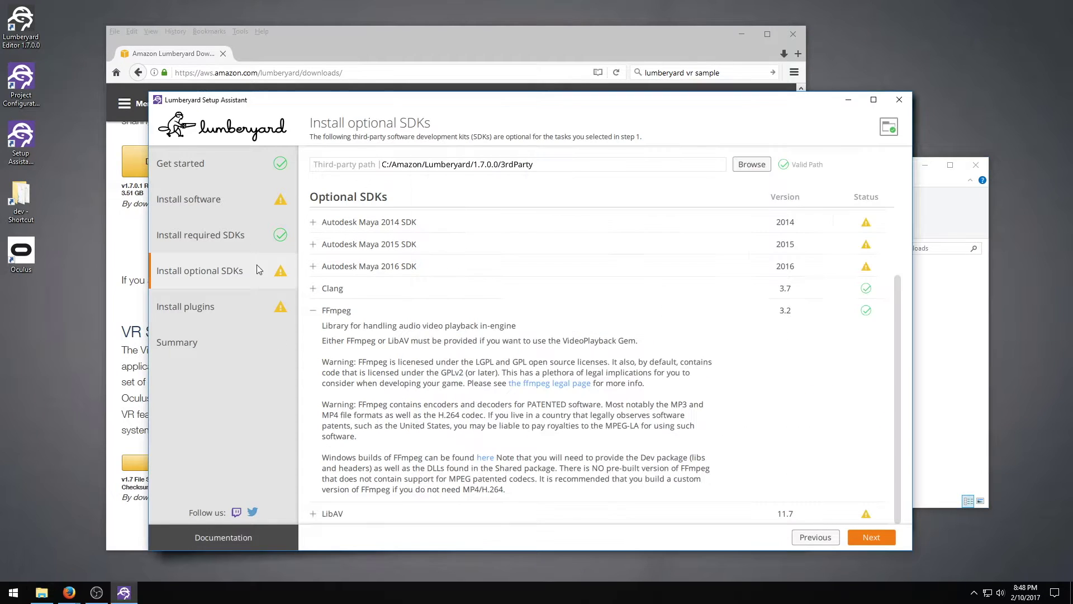
click(222, 204)
scroll(445, 329, down, 6)
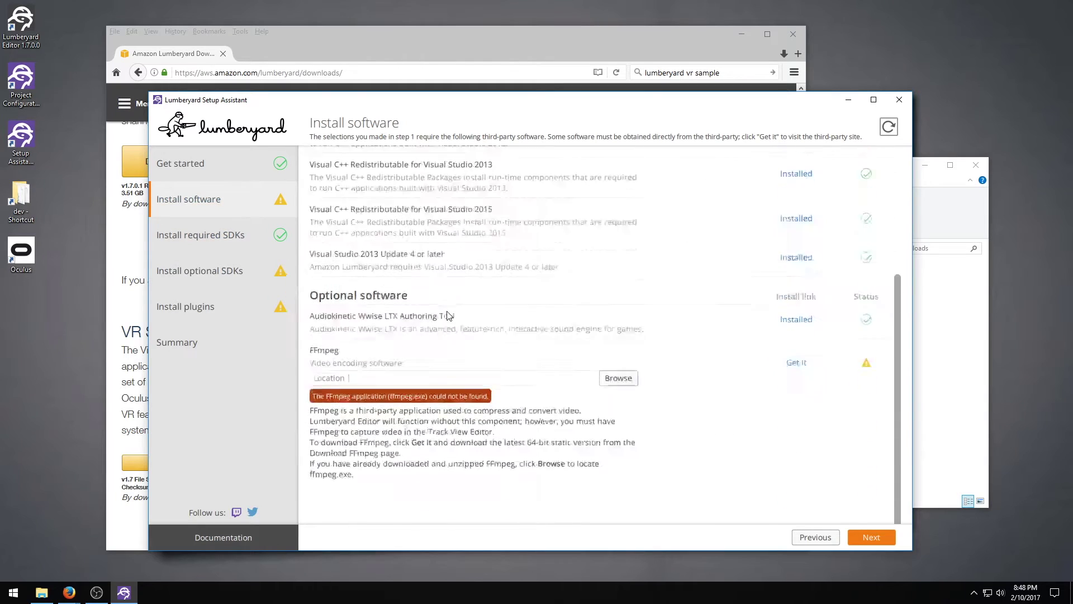
click(790, 401)
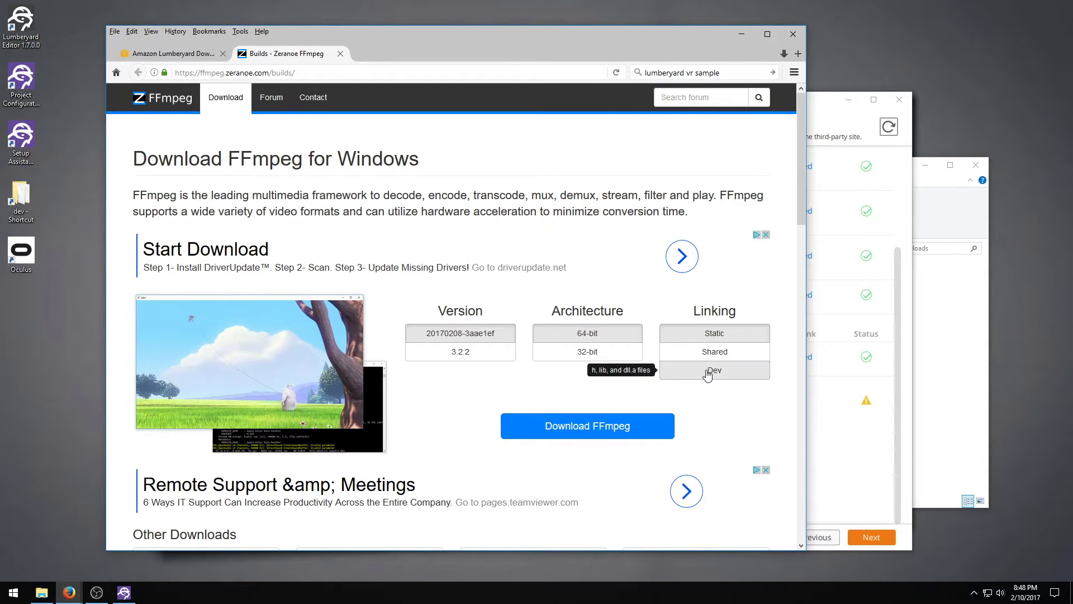
Browse in File Explorer to the 3rdParty\Ffmpeg\3.2 folder of Lumberyard 1.7.0.0 to examine its contents.
click(955, 425)
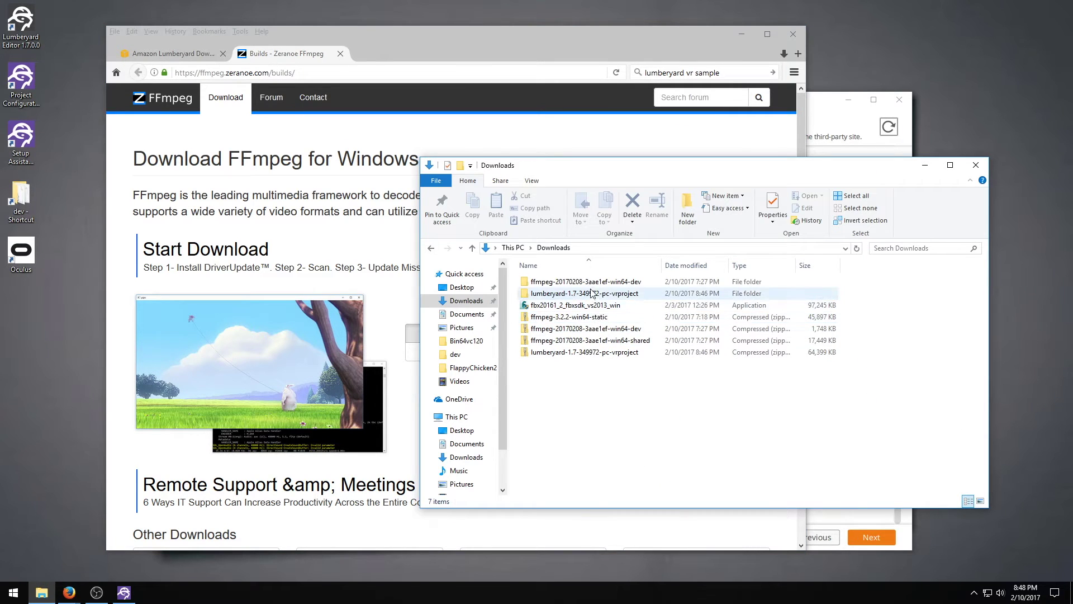
drag(581, 167, 564, 164)
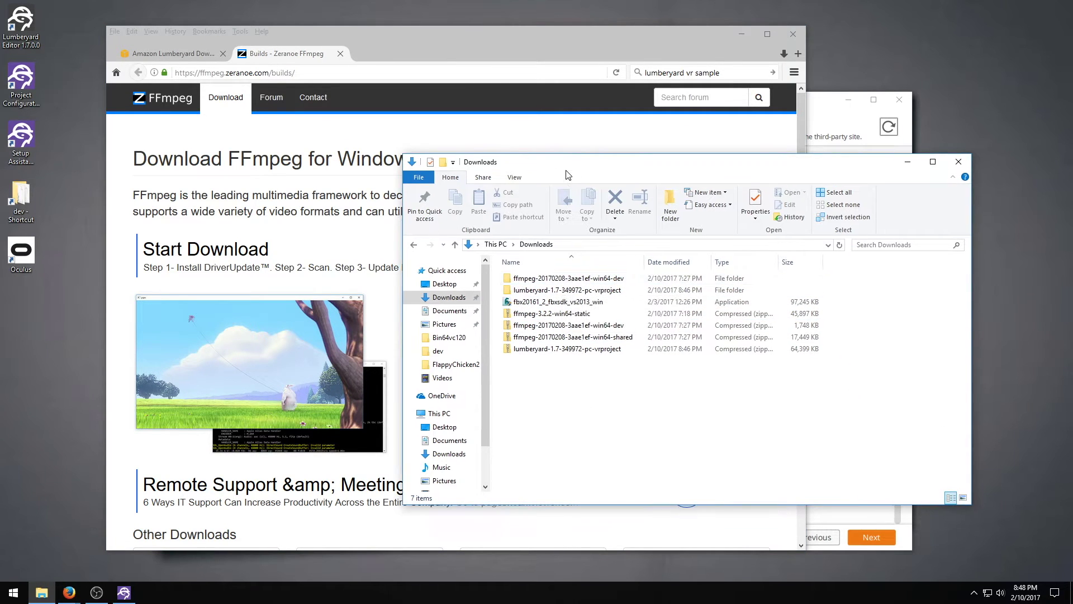
click(439, 352)
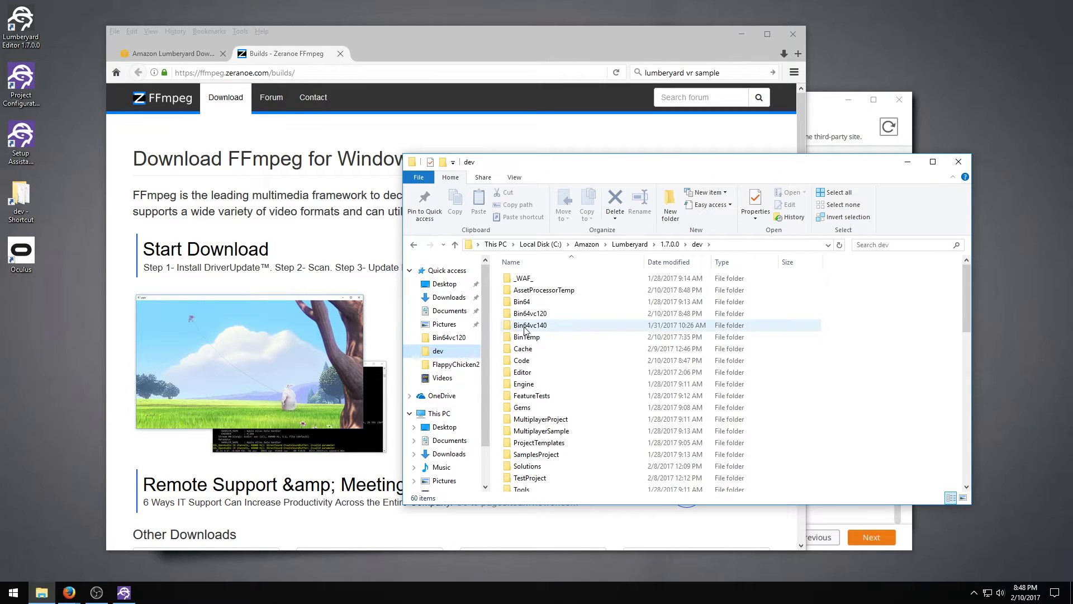
click(670, 244)
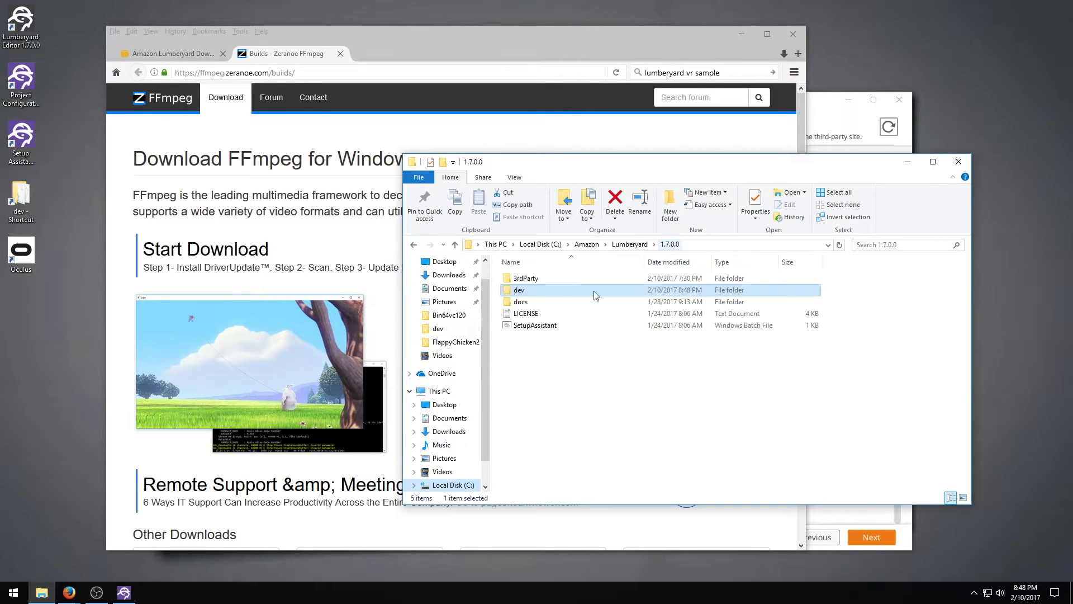
click(528, 279)
double_click(528, 279)
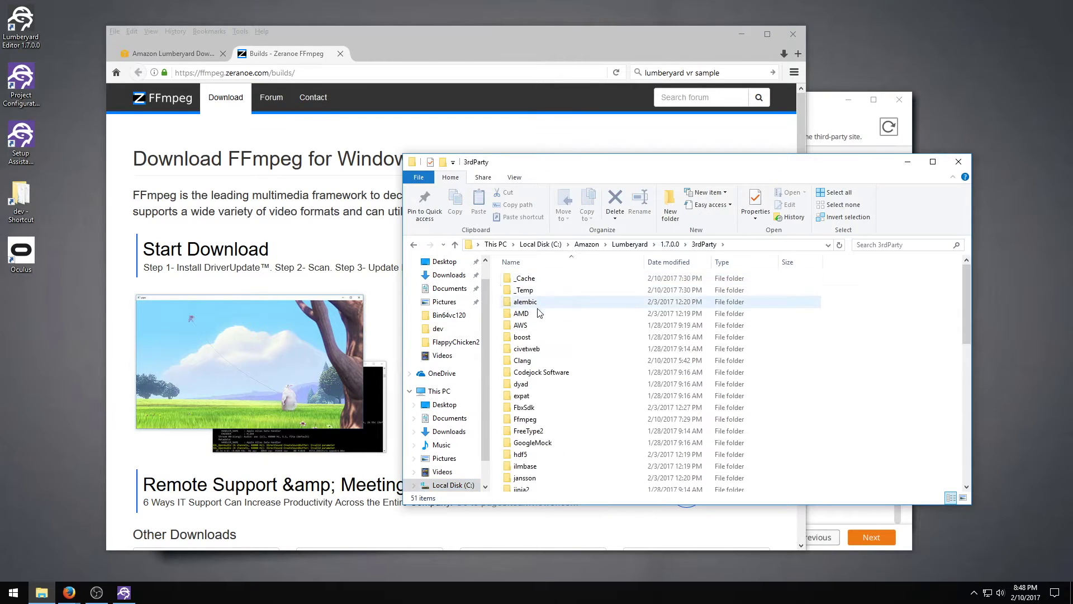
double_click(531, 420)
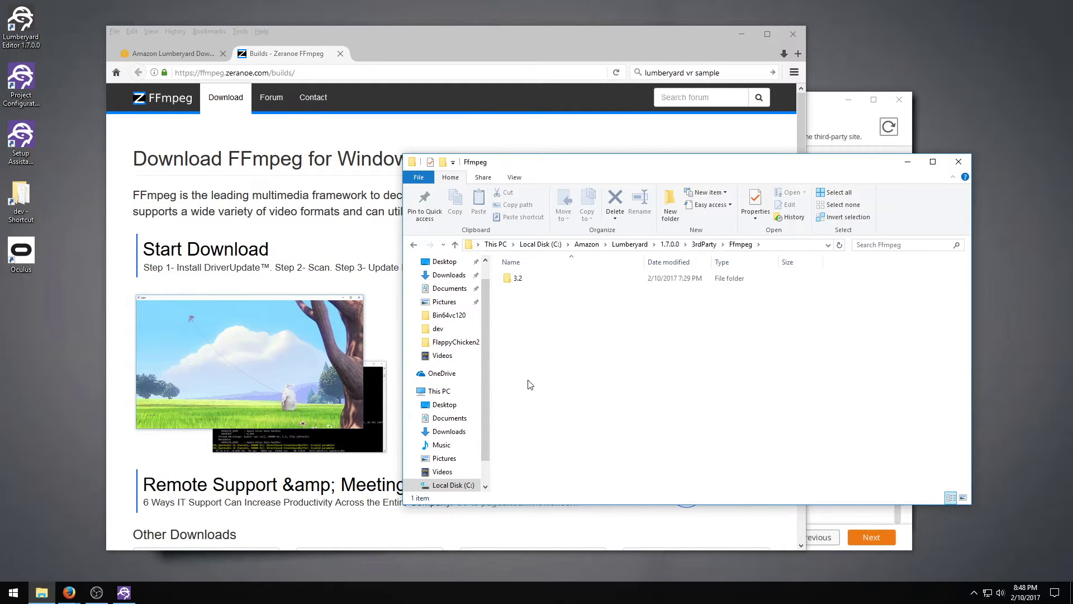
double_click(522, 279)
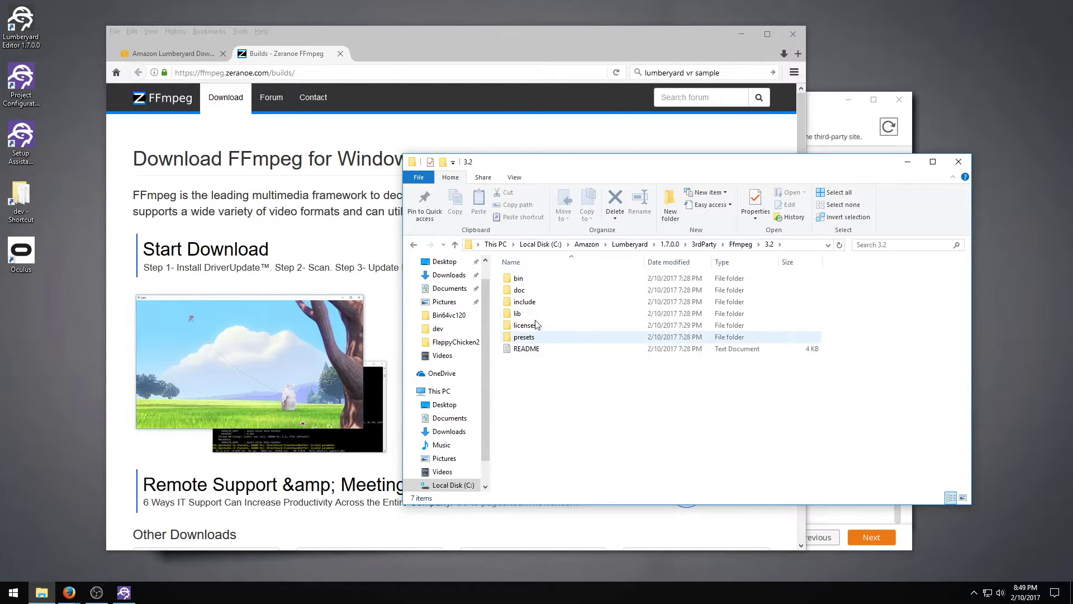
Review the Linking options on the FFmpeg download page alongside the Ffmpeg 3.2 folder.
drag(594, 168, 562, 282)
click(596, 148)
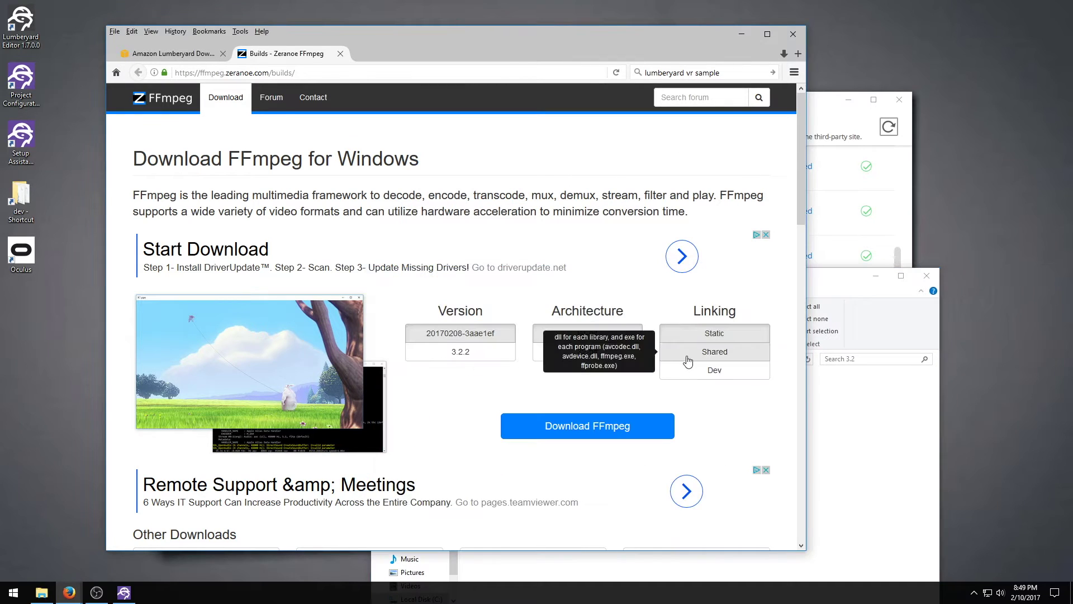
click(875, 449)
drag(762, 283, 750, 275)
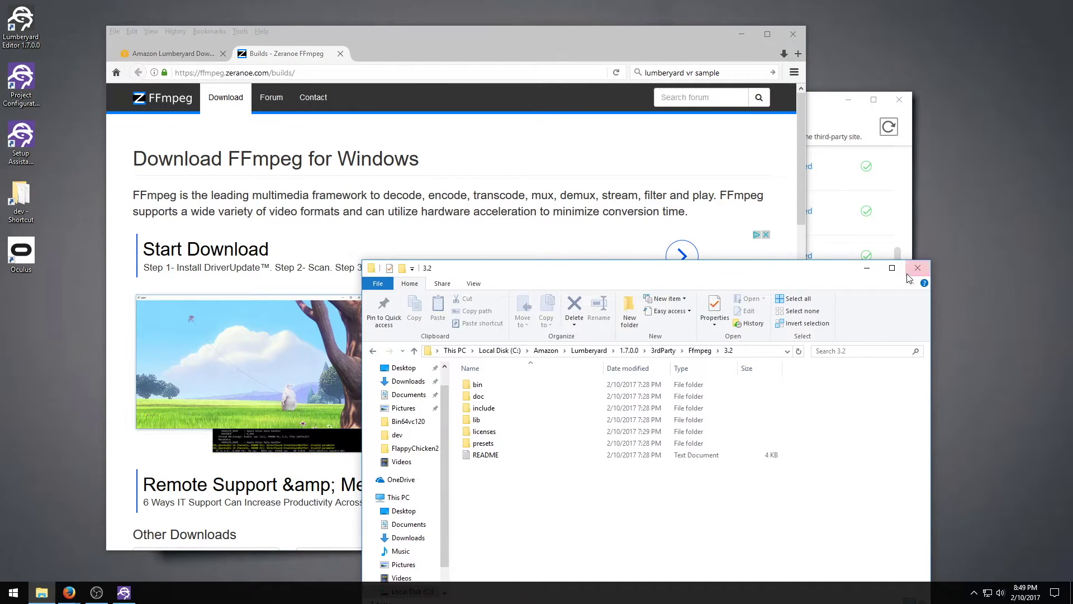
Close the File Explorer window, the browser with both its tabs, and the Lumberyard Setup Assistant.
click(911, 274)
mouse_move(687, 46)
mouse_down()
mouse_move(676, 60)
mouse_move(690, 47)
mouse_up()
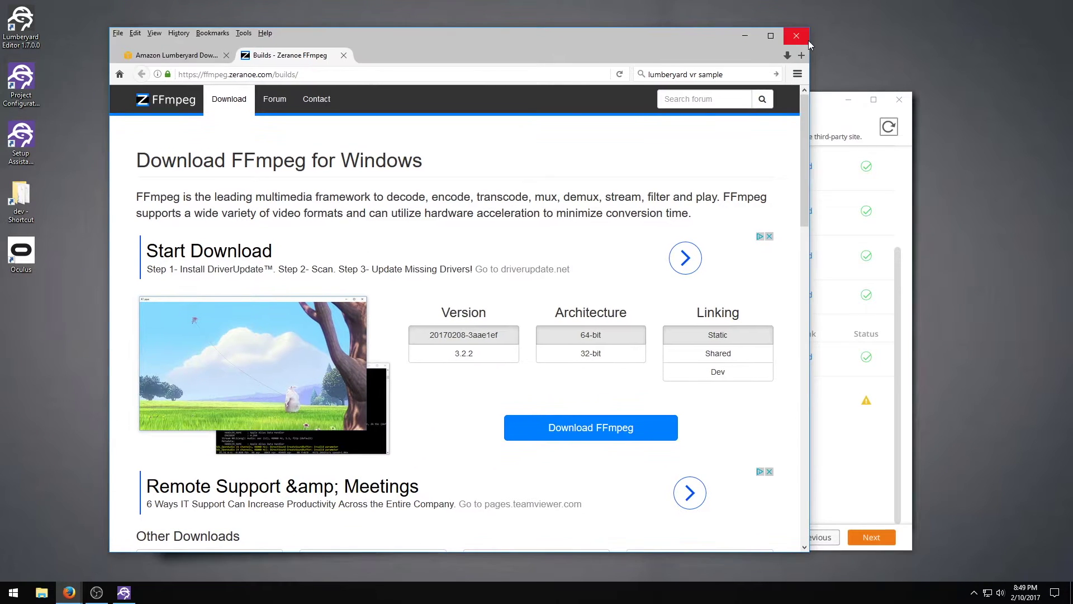
click(796, 36)
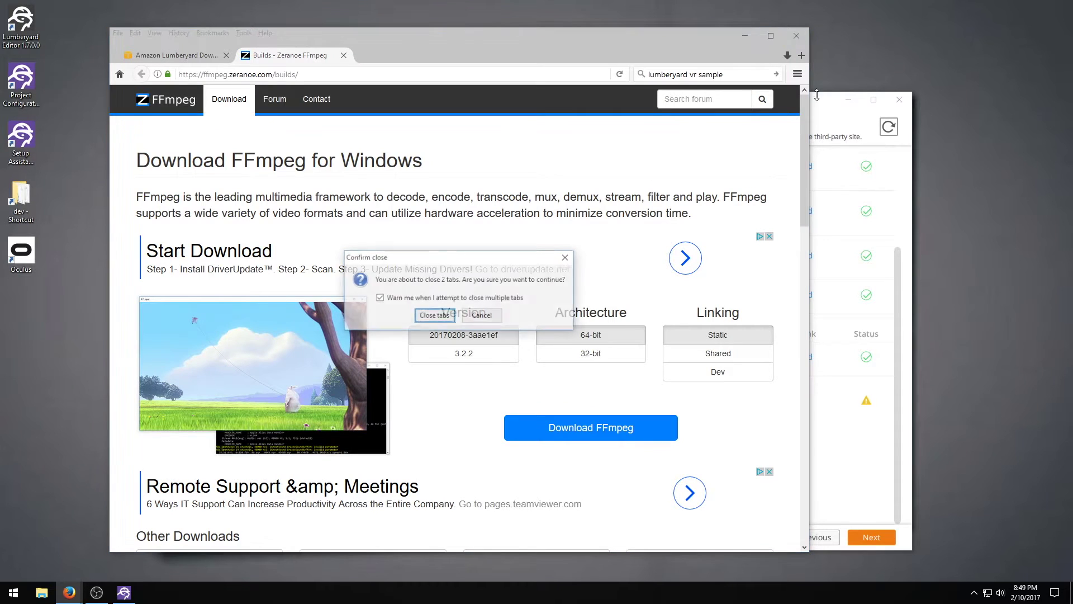
click(439, 315)
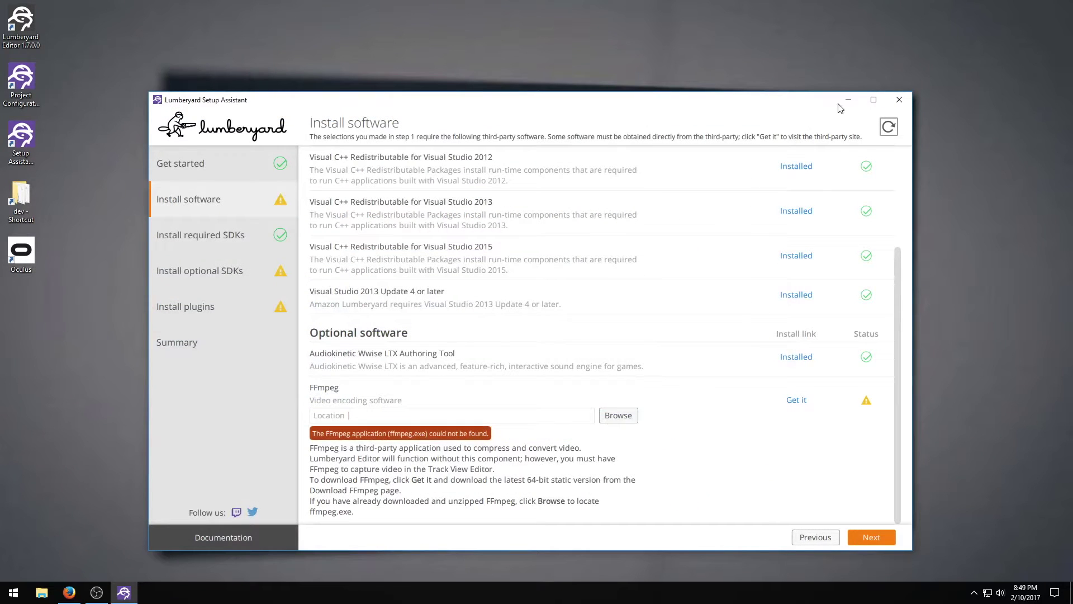
click(899, 99)
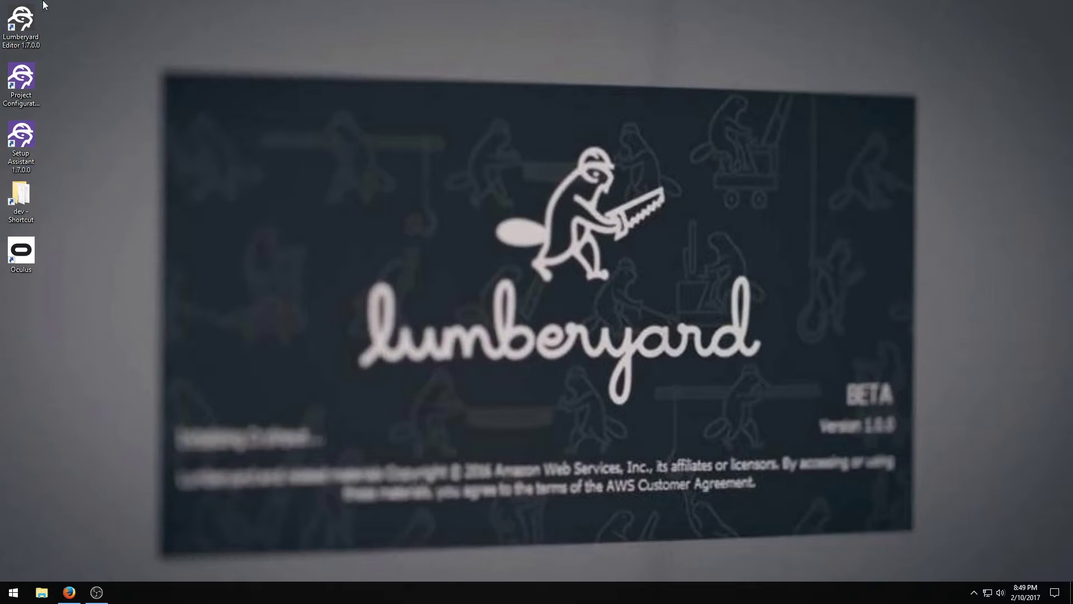
Launch the Lumberyard Editor and open the dev\Bin64vc120 folder at the VirtualRealityProjectLauncher application.
double_click(27, 26)
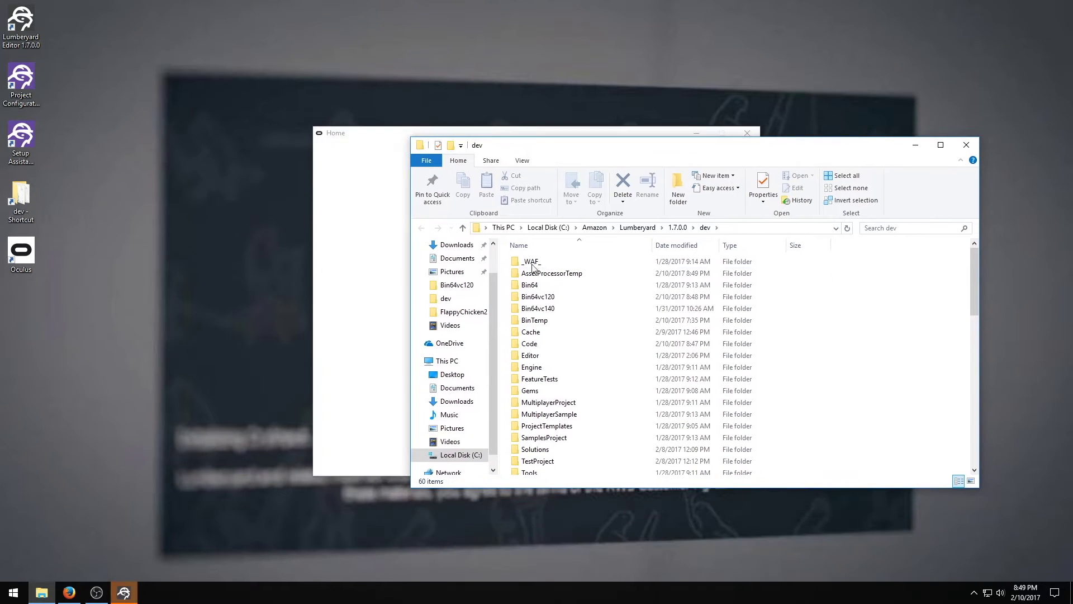
double_click(537, 296)
drag(598, 149, 675, 109)
scroll(687, 318, down, 20)
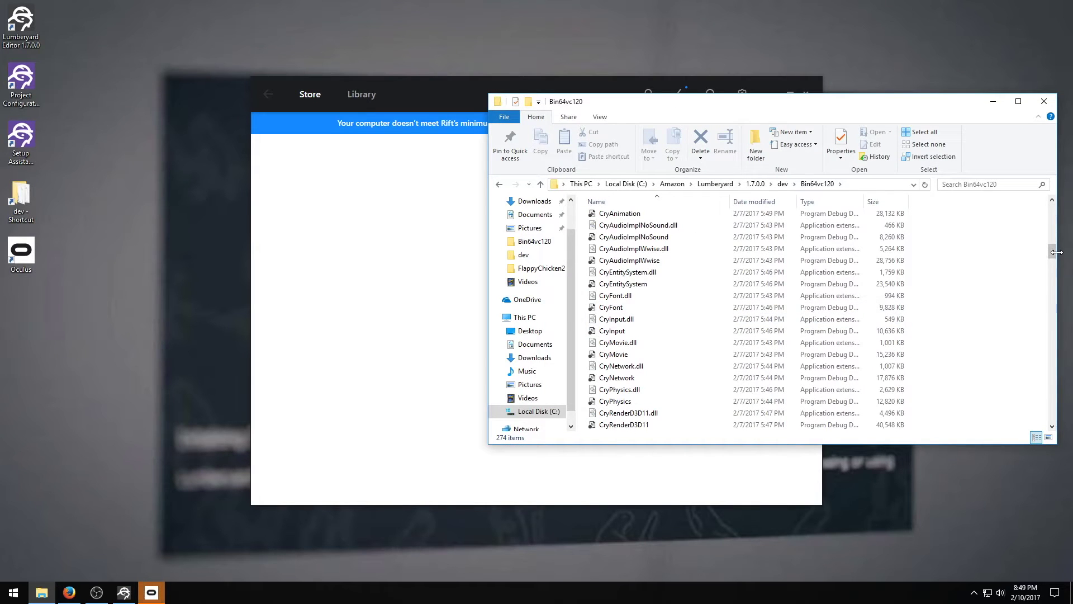
scroll(1053, 358, down, 20)
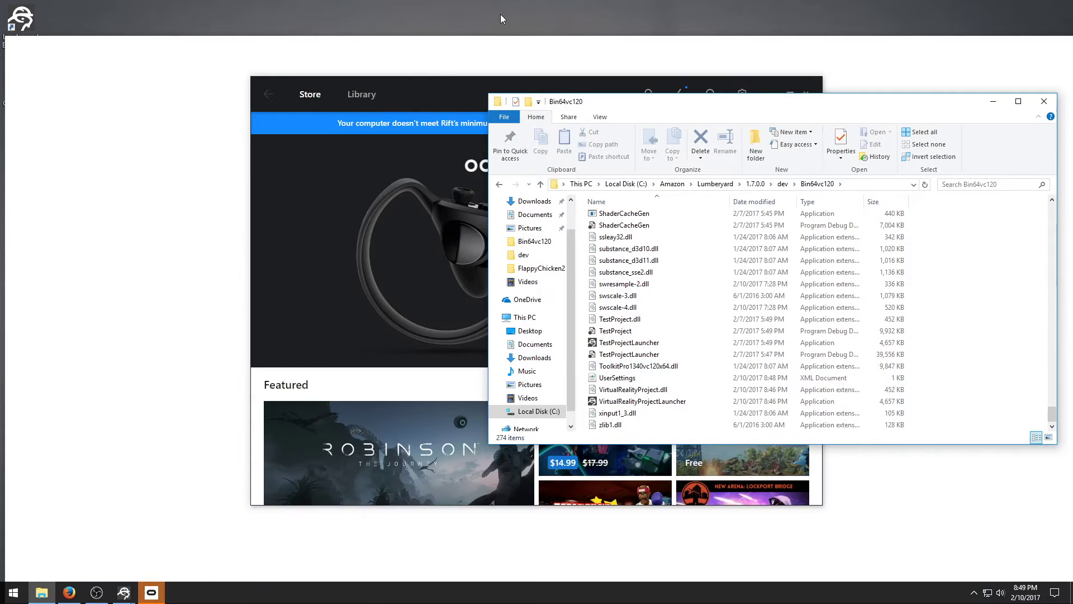
Bring the Oculus app to the front and run VirtualRealityProjectLauncher from the Bin64vc120 folder.
click(438, 93)
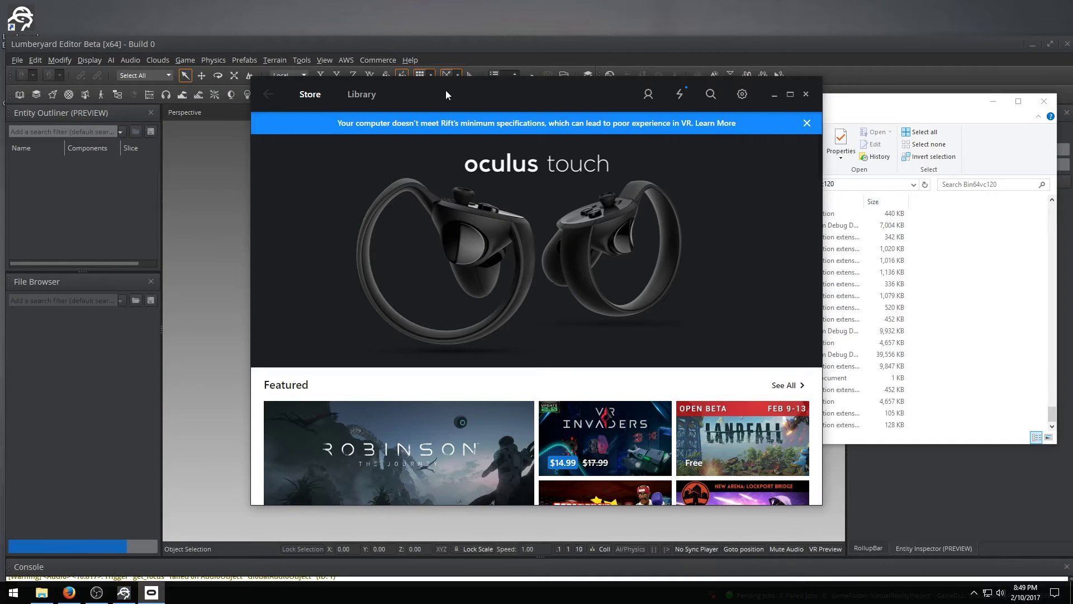
drag(474, 83, 470, 81)
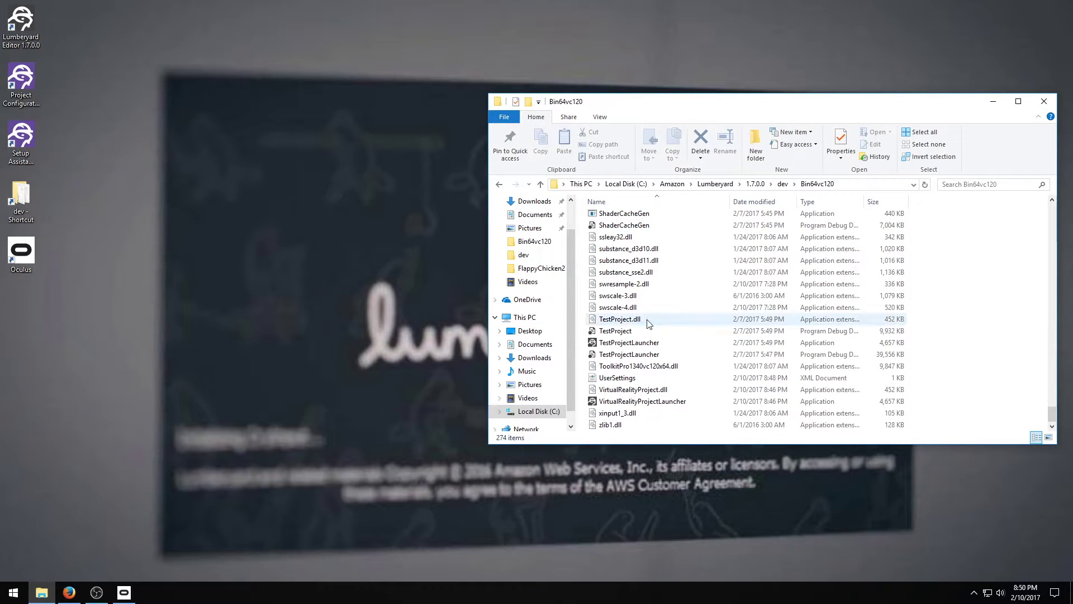
double_click(661, 407)
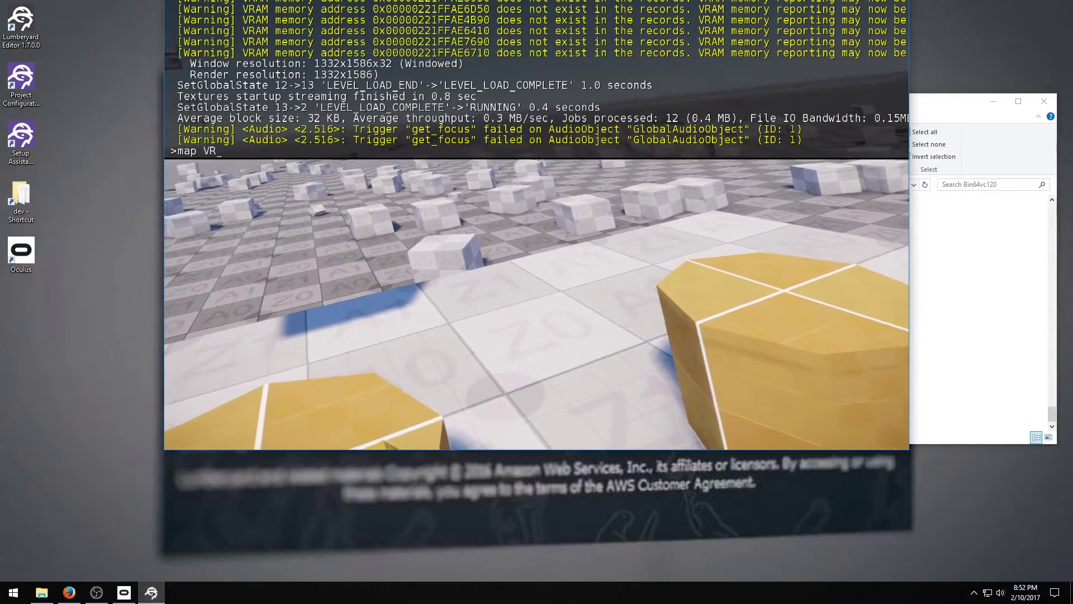
Load the TV room level in the running launcher with the console command "map VR_TVRoom_Sample".
text(VRoom)
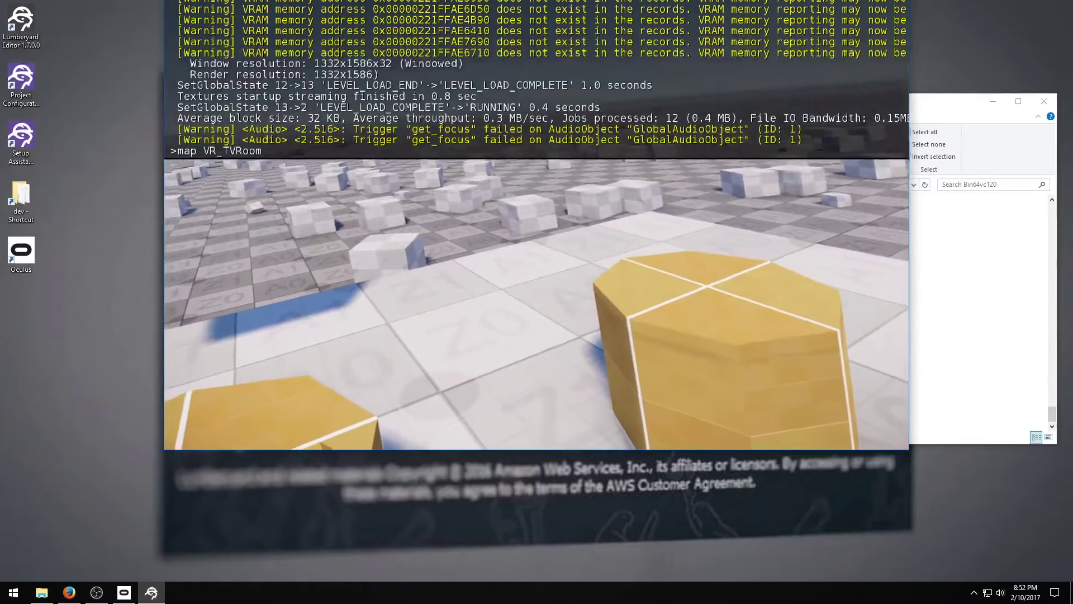
text(_Sample)
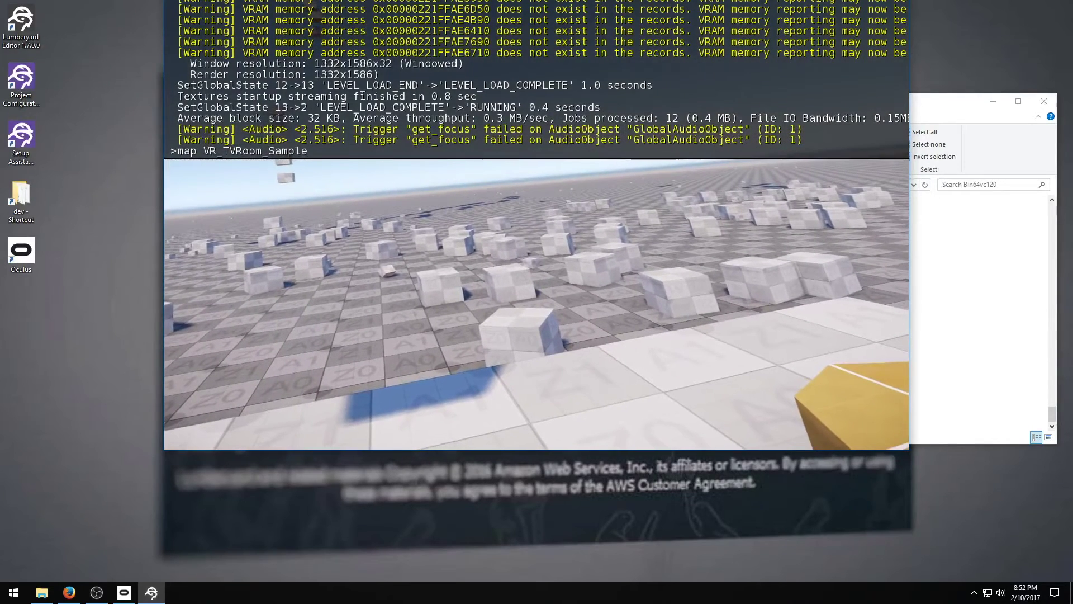
key(Return)
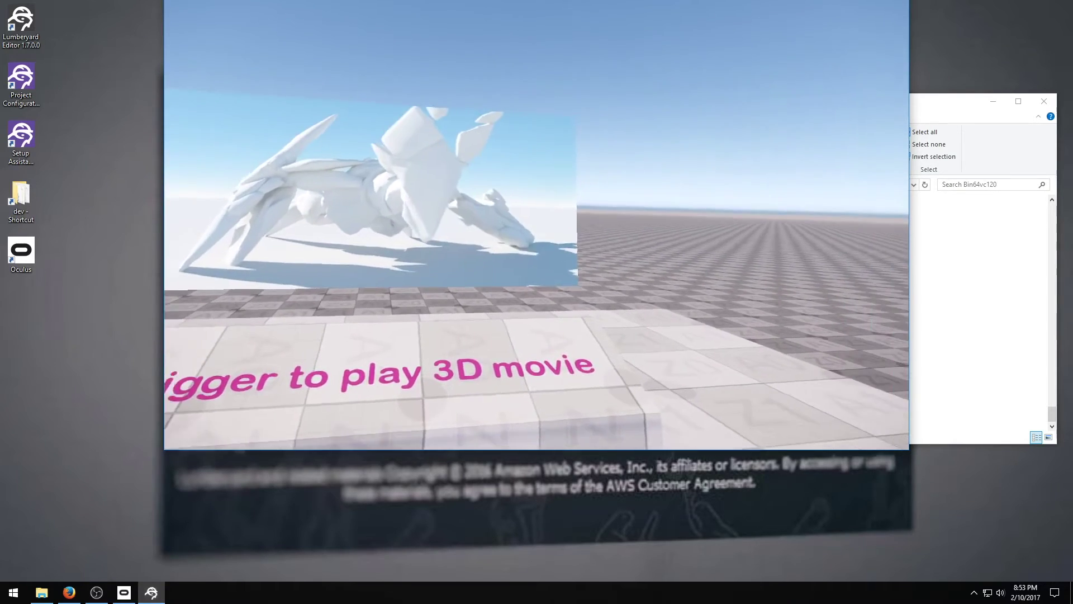
Reopen the launcher's console and load the xylophone level with the command "map VR_Xylophone_Sample".
key(grave)
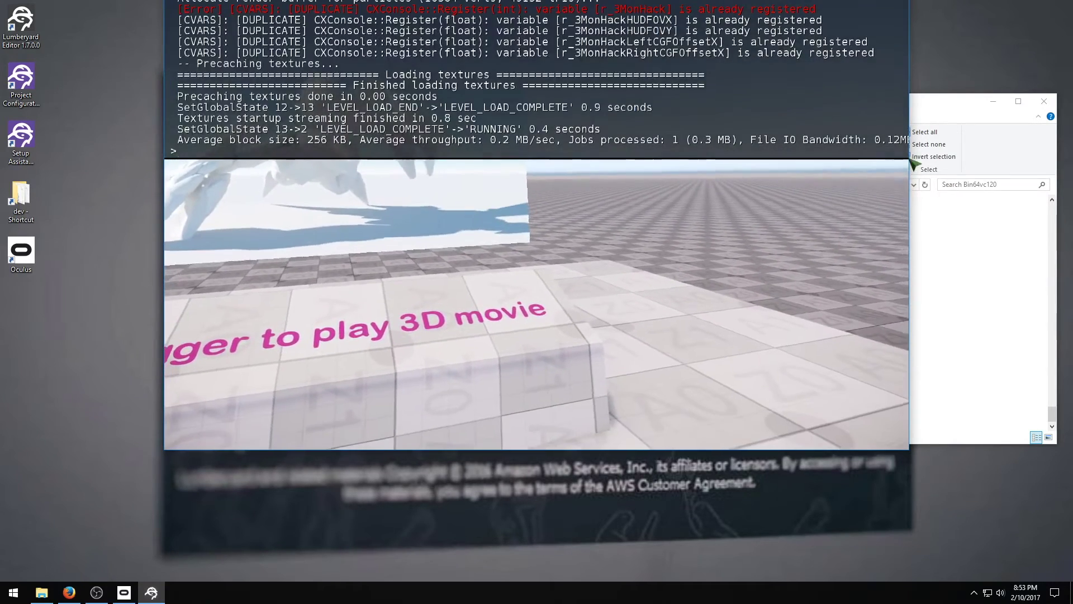
text(map VR_)
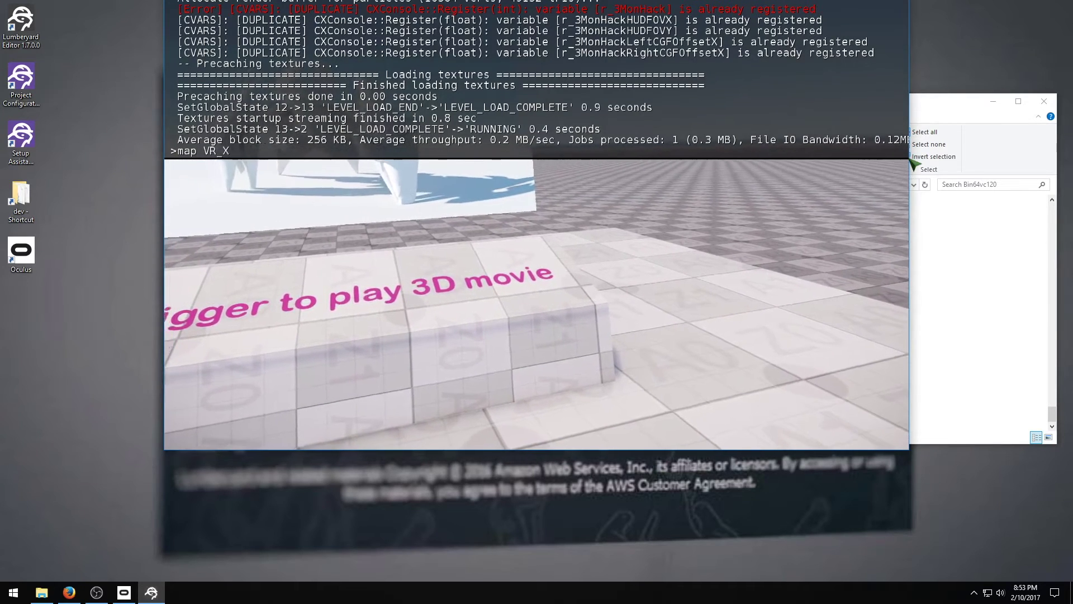
text(Xylophone)
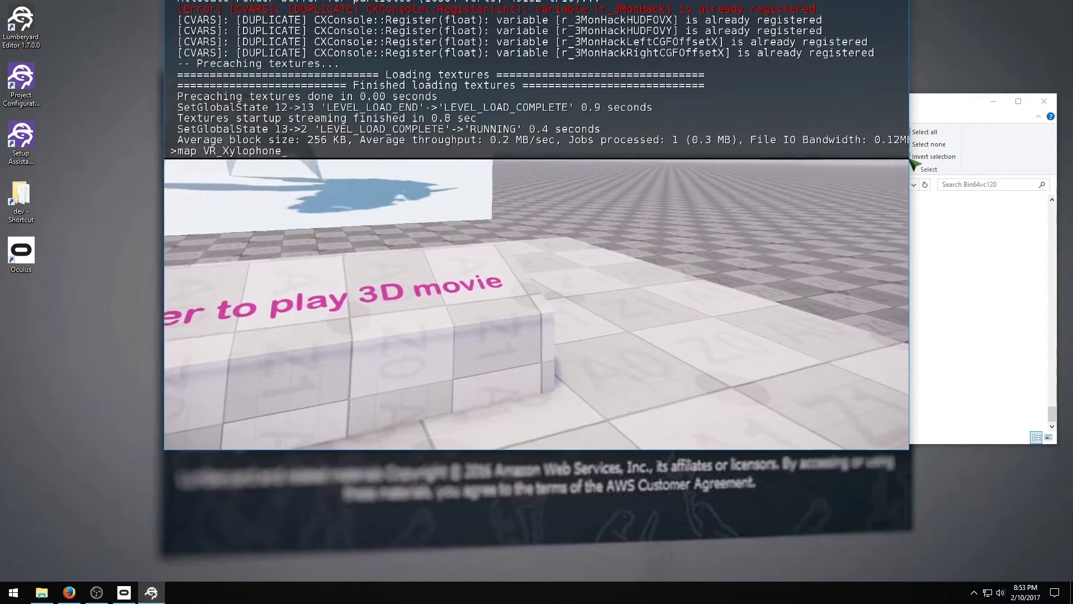
text(_)
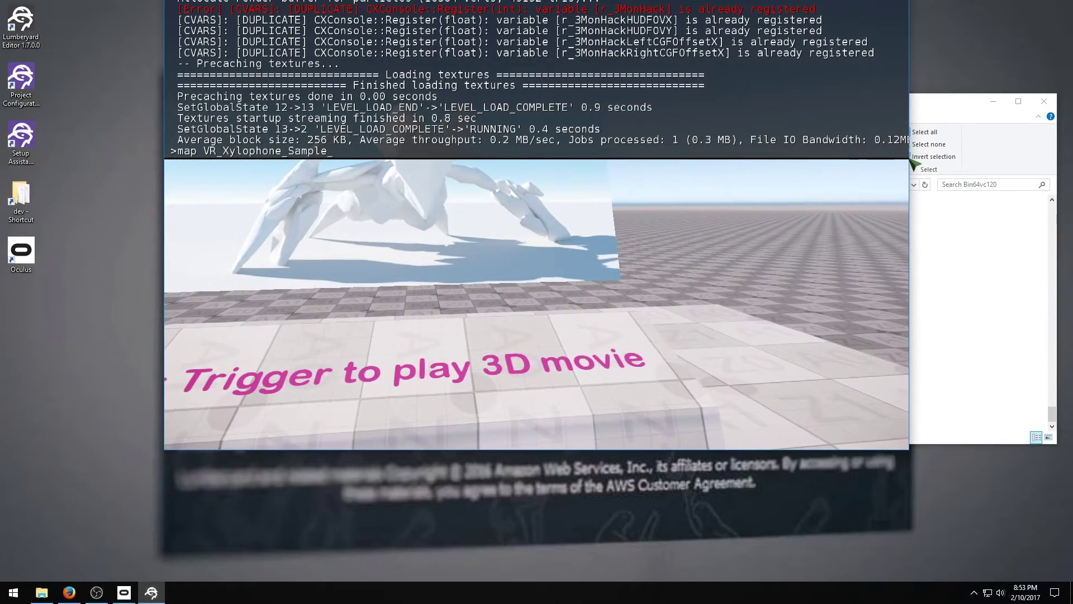
text(Sample)
key(Return)
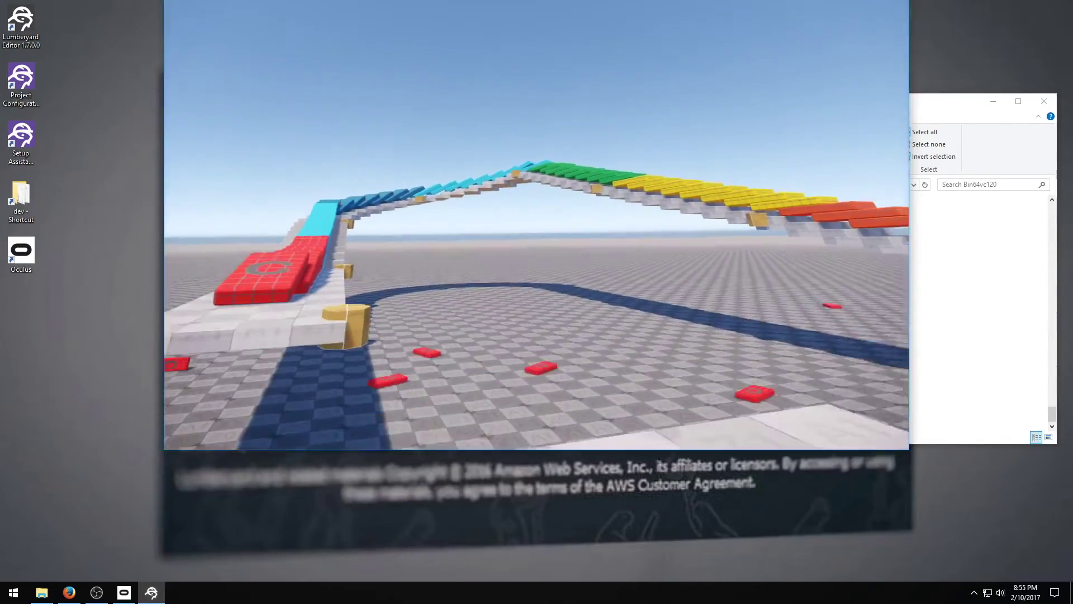
Close the running launcher with the console command "quit".
key(grave)
text(quit)
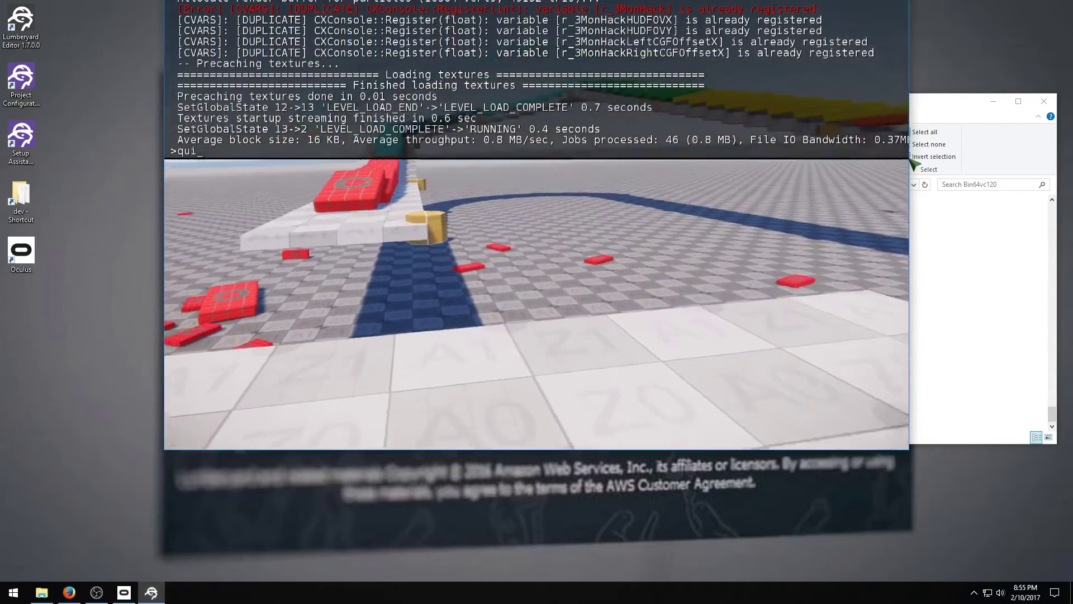
key(Return)
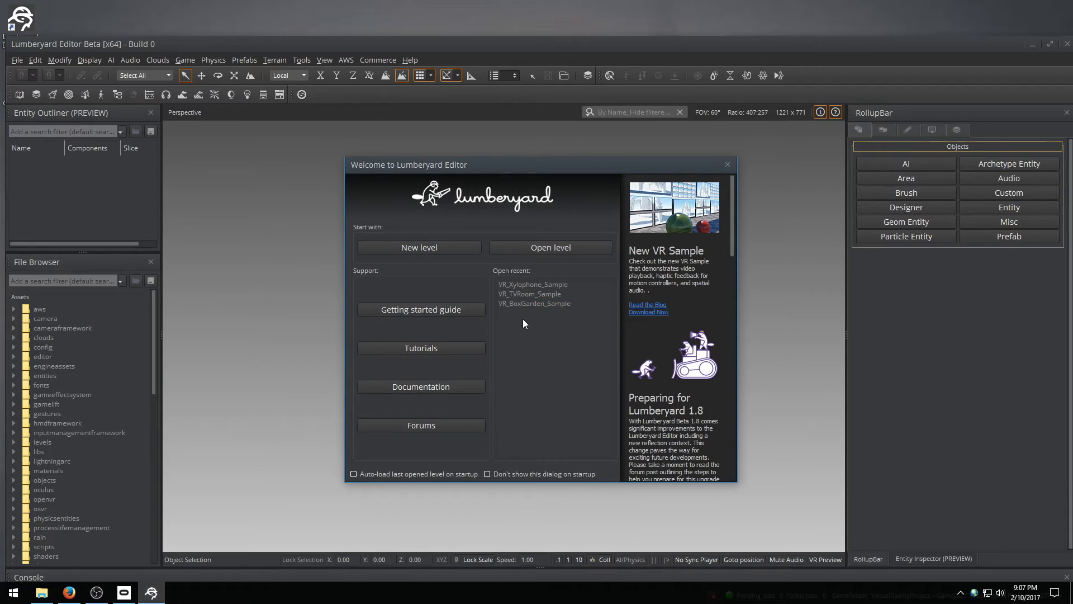
Open the recent level VR_BoxGarden_Sample in the Lumberyard Editor and show the loop count section of the Spawn_Boxes_inAir4 flow graph.
click(523, 304)
mouse_move(311, 256)
right_down()
mouse_move(380, 255)
mouse_move(310, 256)
right_up()
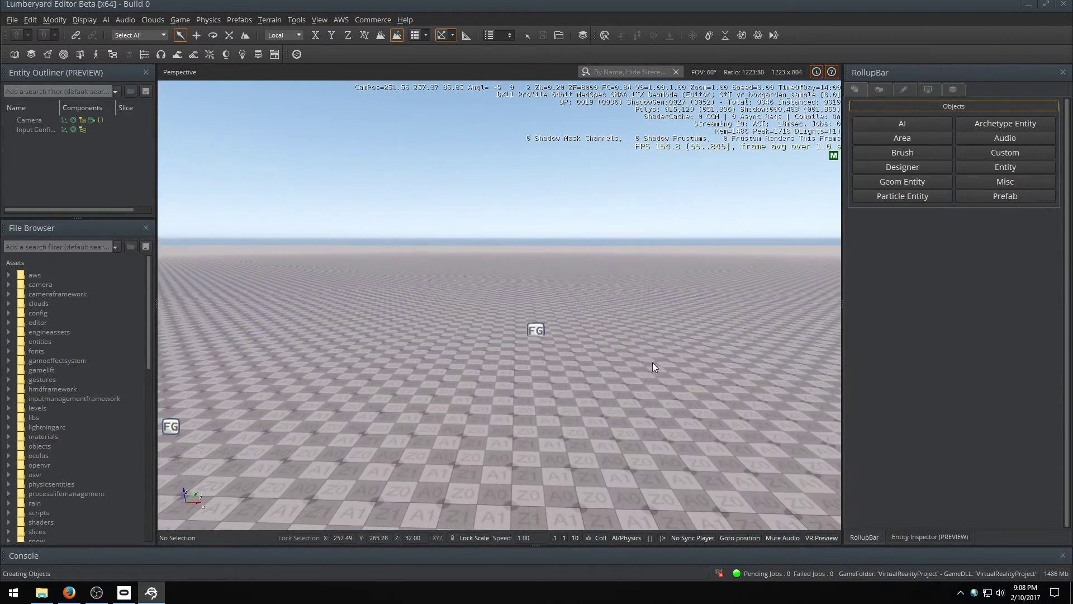
right_click(535, 330)
mouse_move(617, 344)
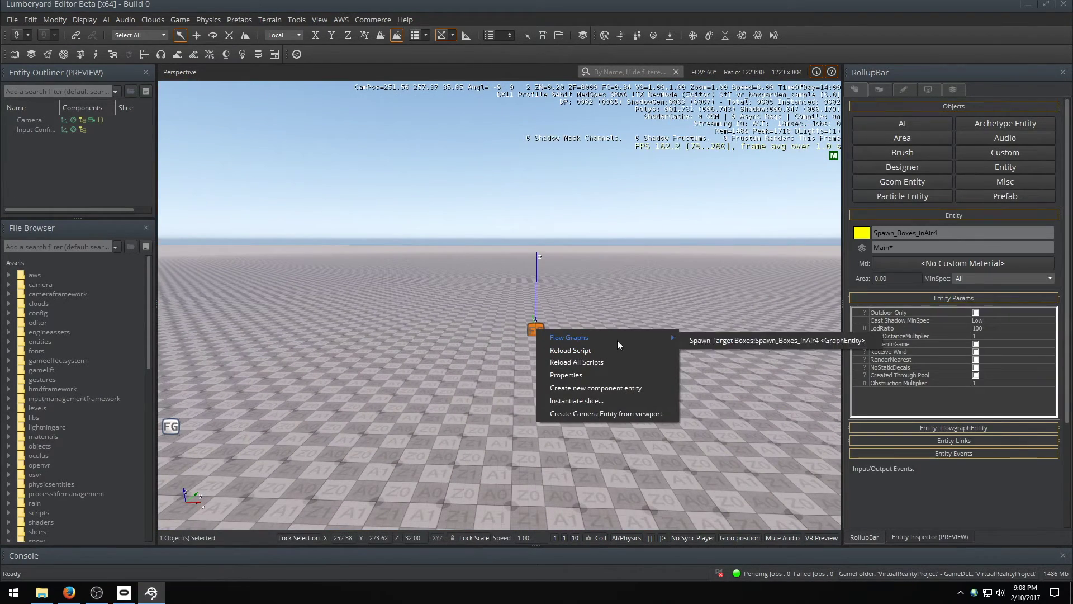
click(701, 341)
scroll(494, 327, up, 5)
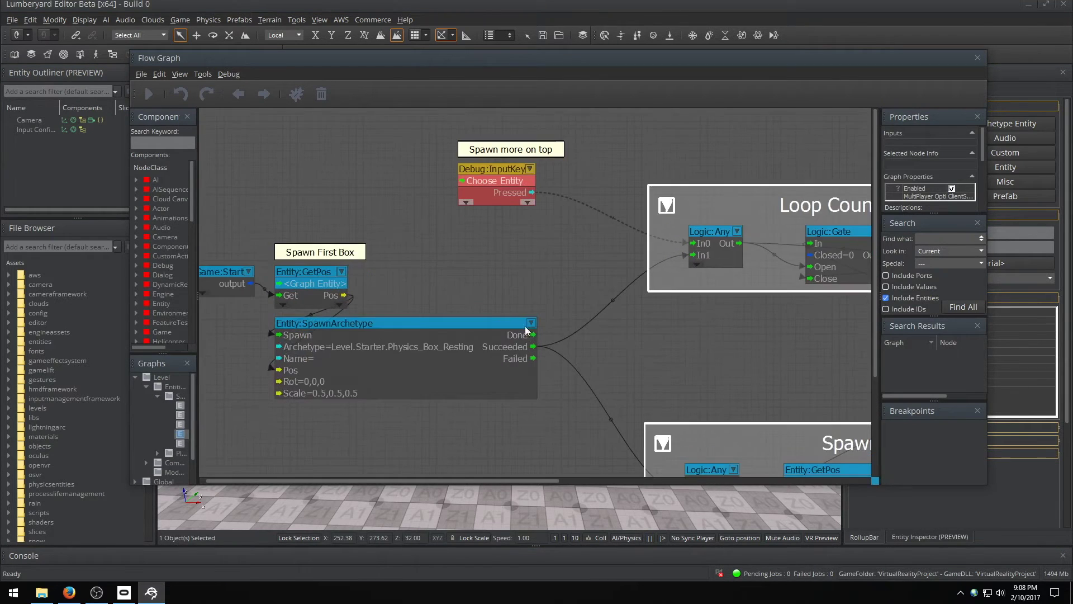
right_drag(693, 321, 271, 371)
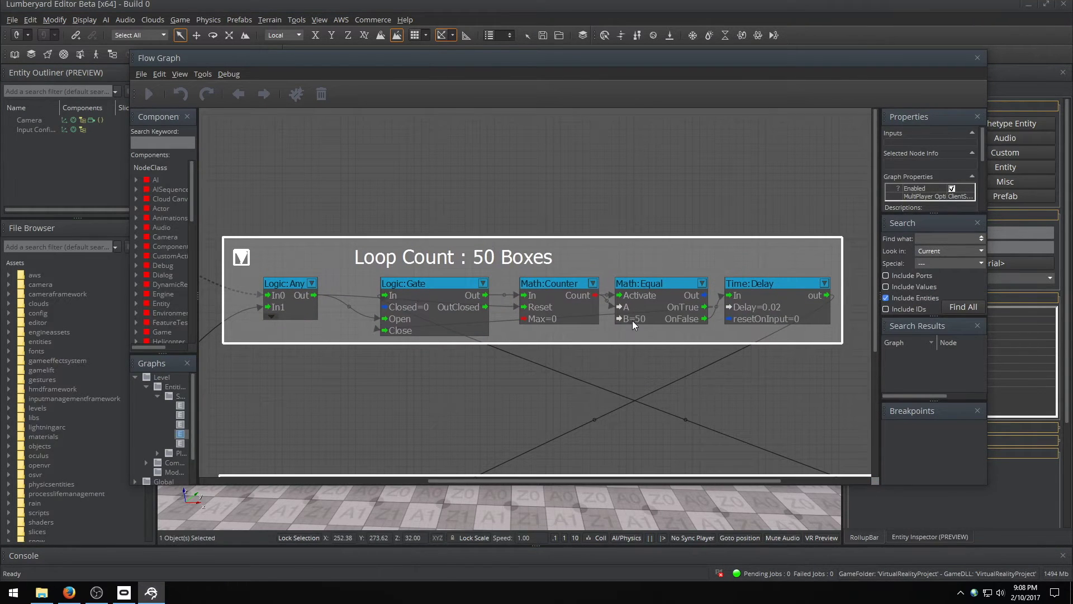
Close the flow graph and run the box garden level briefly in game mode to watch the boxes spawn.
click(978, 58)
click(562, 272)
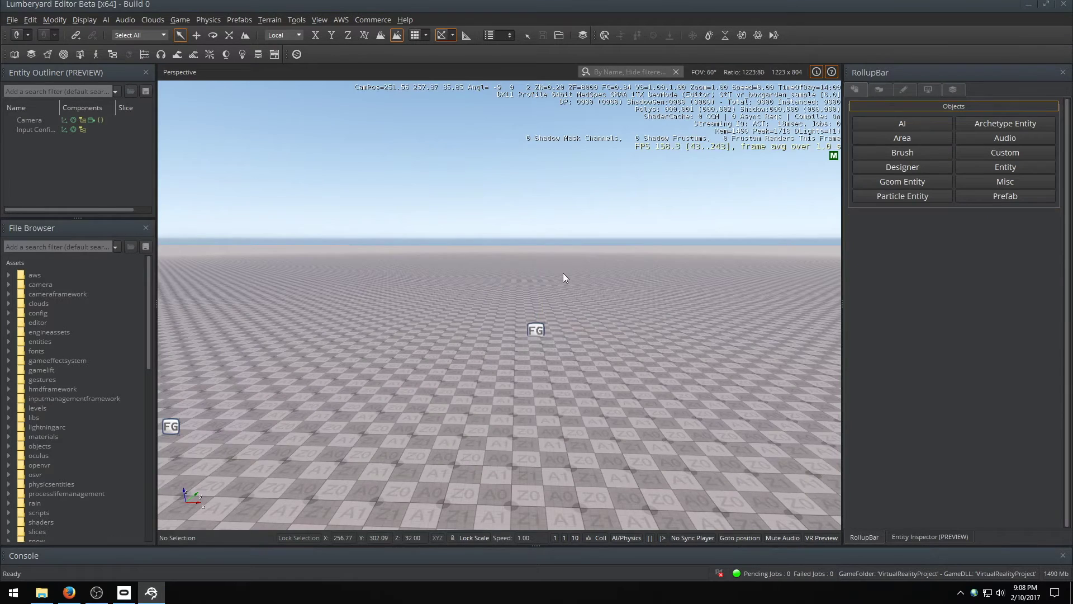
key(ctrl+g)
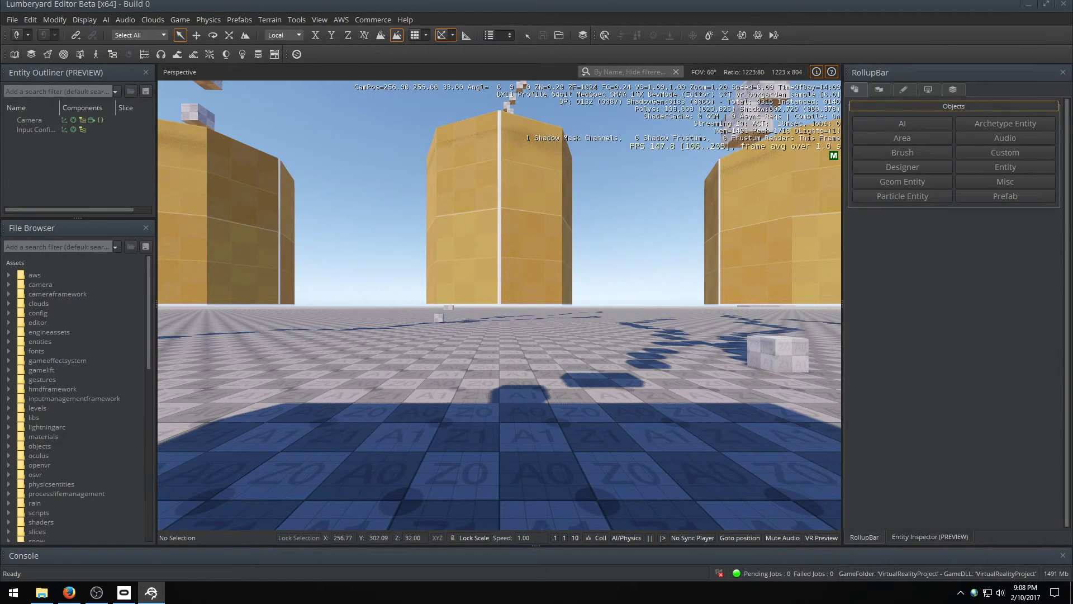
key(Escape)
Set input B of the Math:Equal node in the Spawn_Boxes_inAir4 flow graph to 10 and test the level in game mode.
click(535, 329)
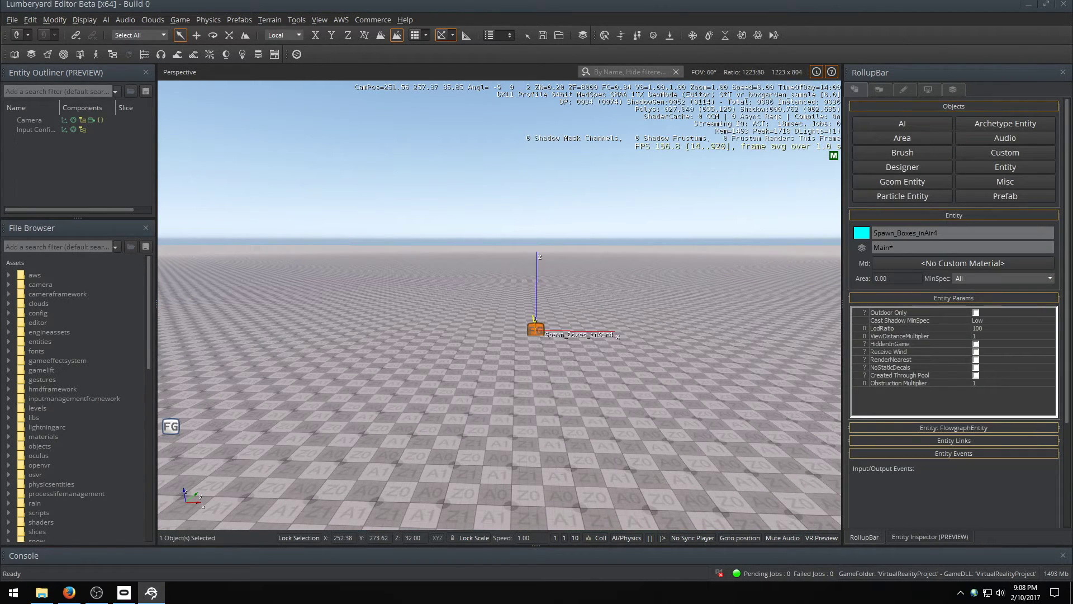
right_click(535, 329)
mouse_move(671, 335)
click(775, 340)
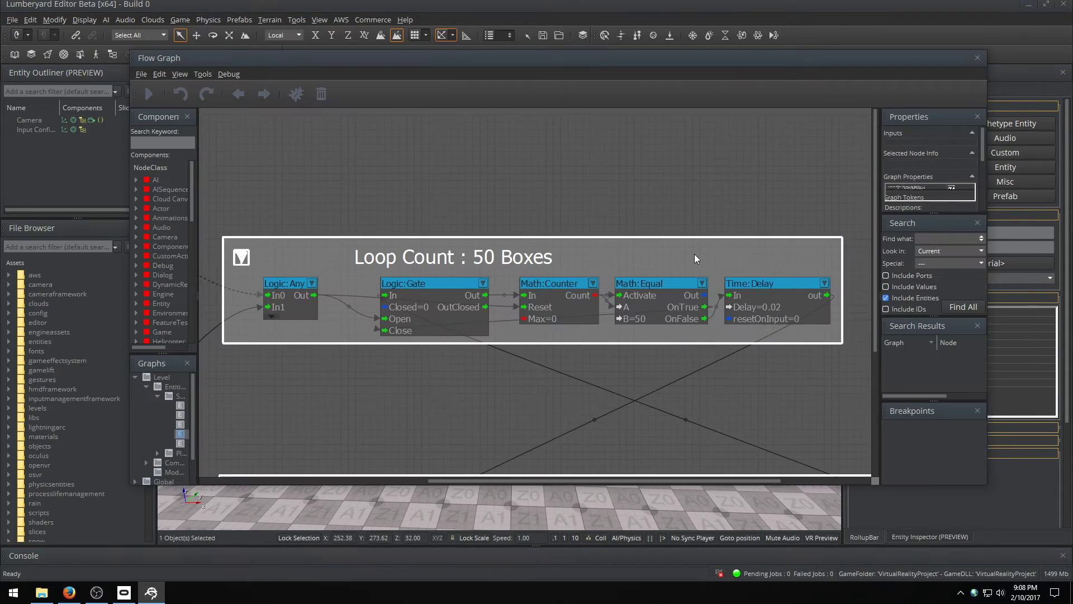
double_click(638, 316)
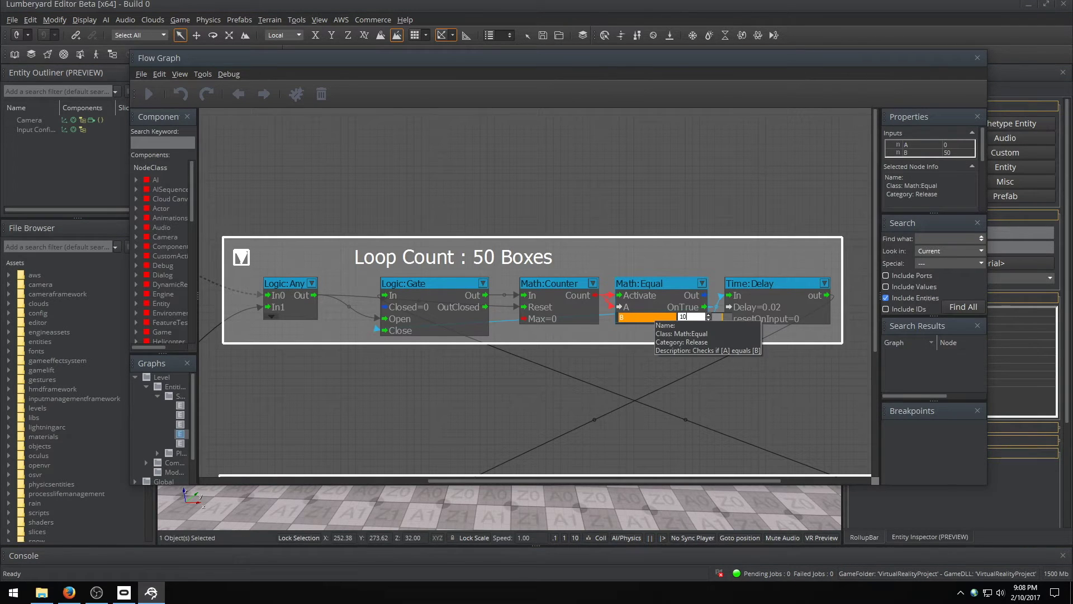
text(10)
key(Return)
click(977, 58)
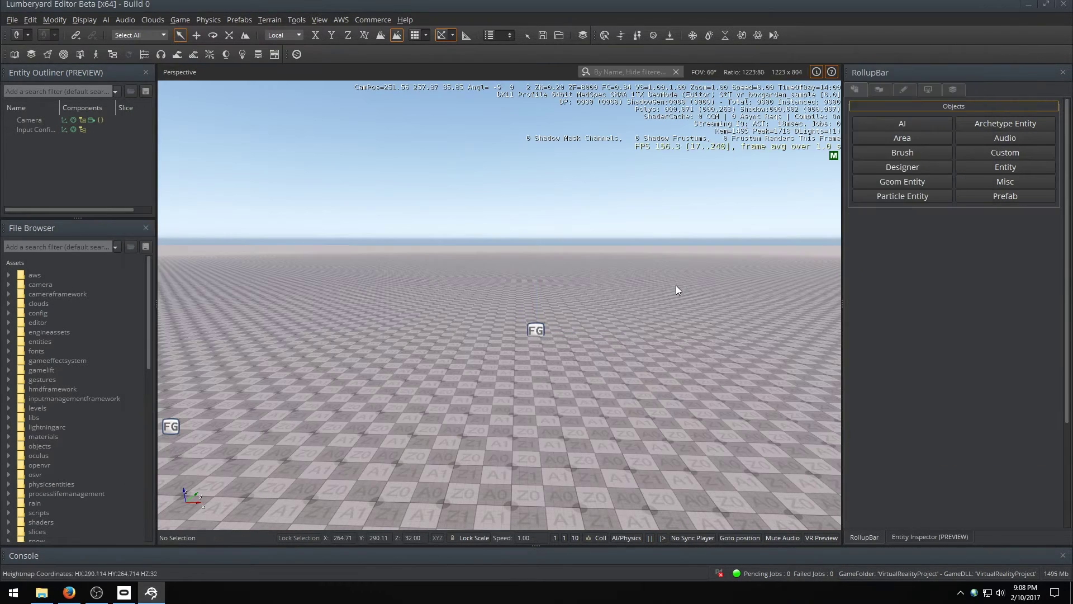
key(ctrl+g)
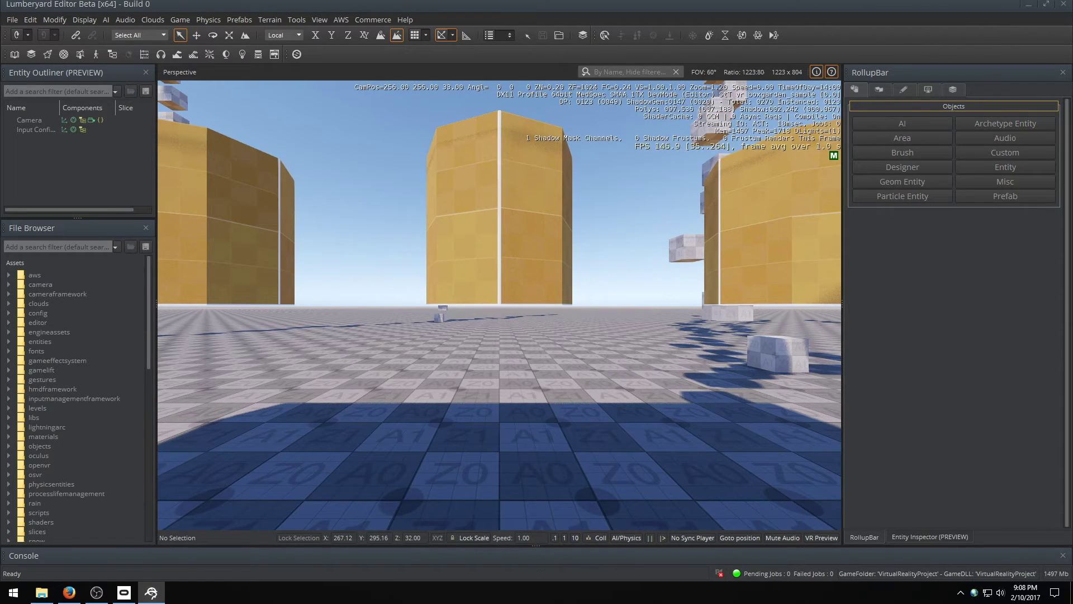
key(Escape)
Set input B of the Math:Equal node in the Spawn_Boxes_inAir4 flow graph to 150 and test the level in game mode.
click(535, 329)
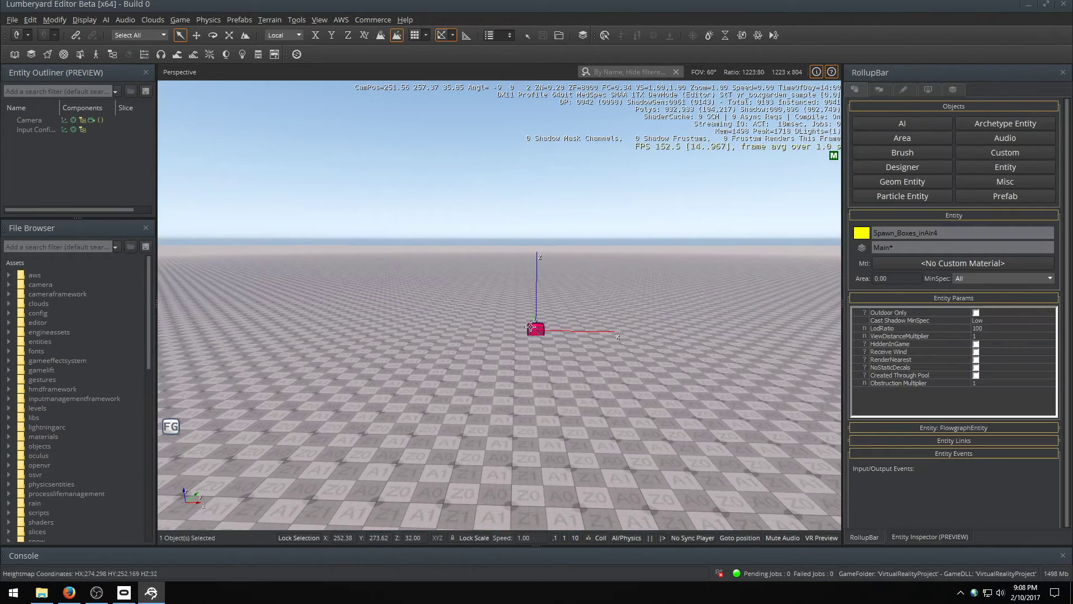
right_click(532, 329)
mouse_move(642, 334)
click(693, 337)
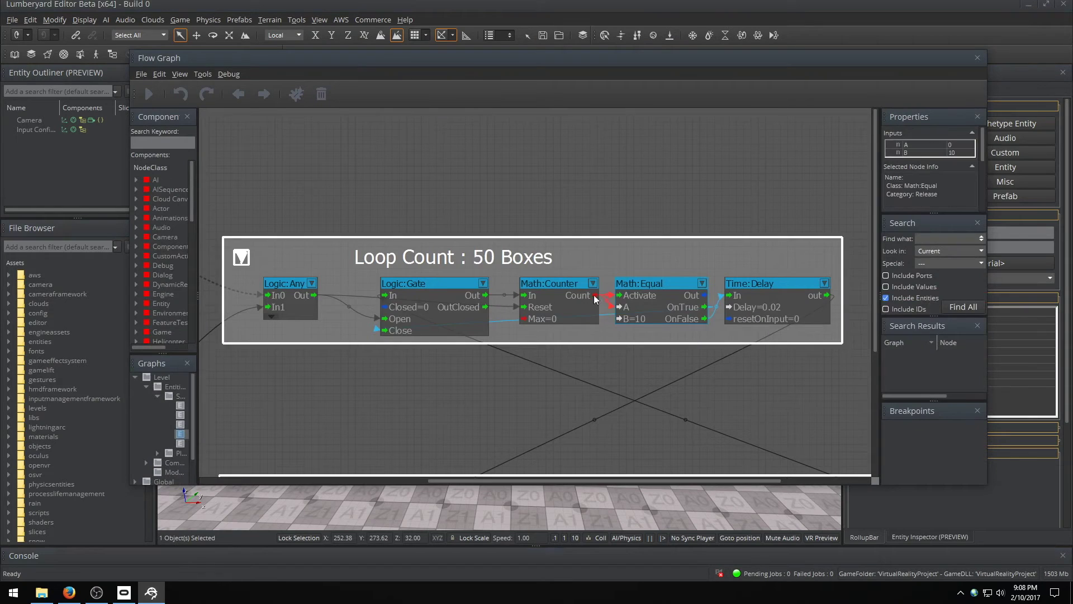
double_click(645, 318)
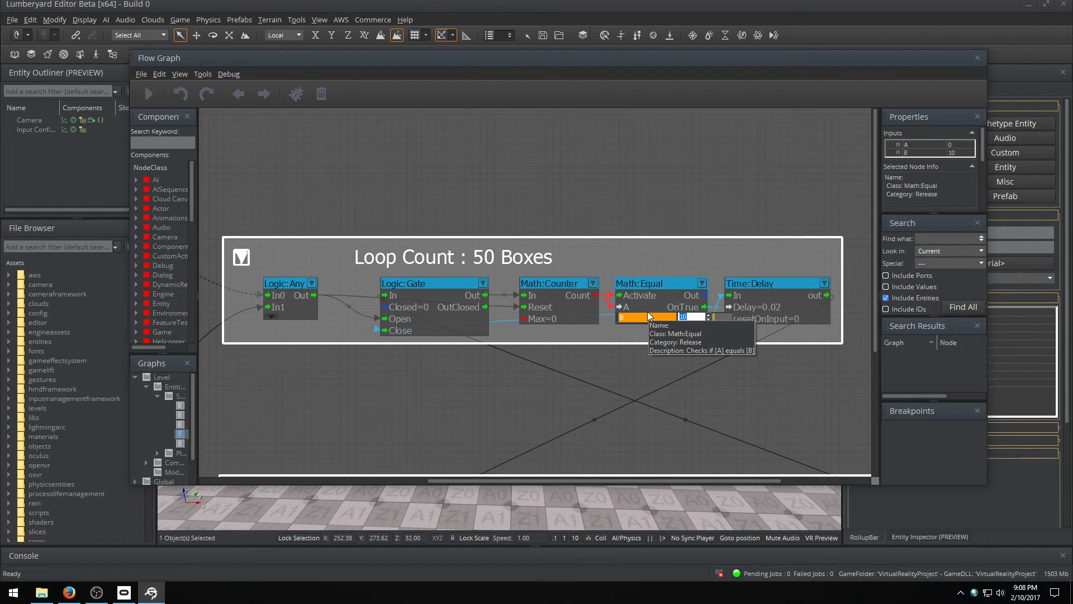
text(150)
key(Return)
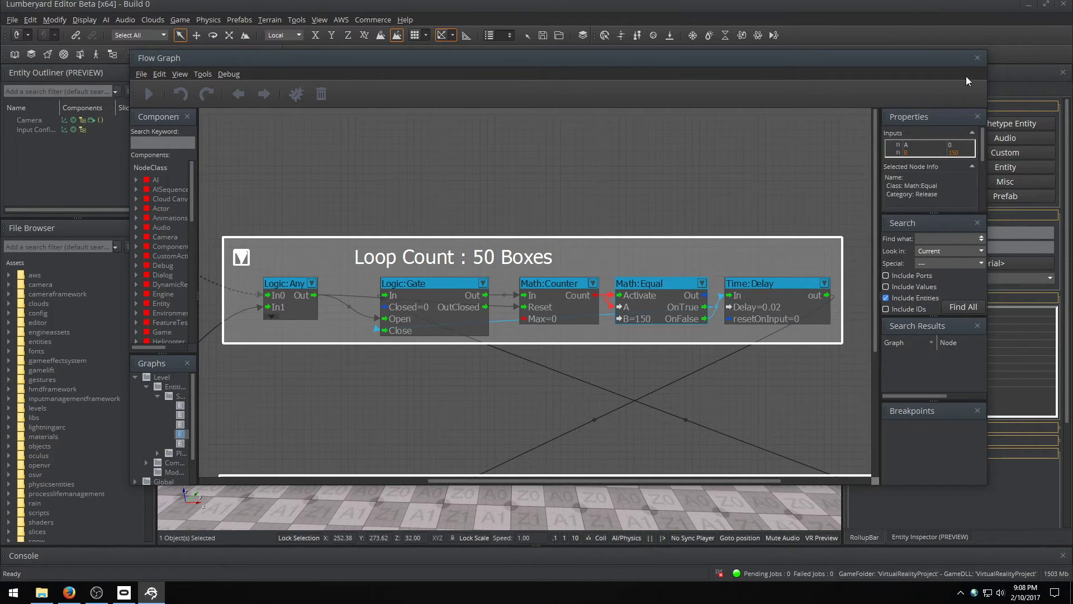
click(977, 58)
key(ctrl+g)
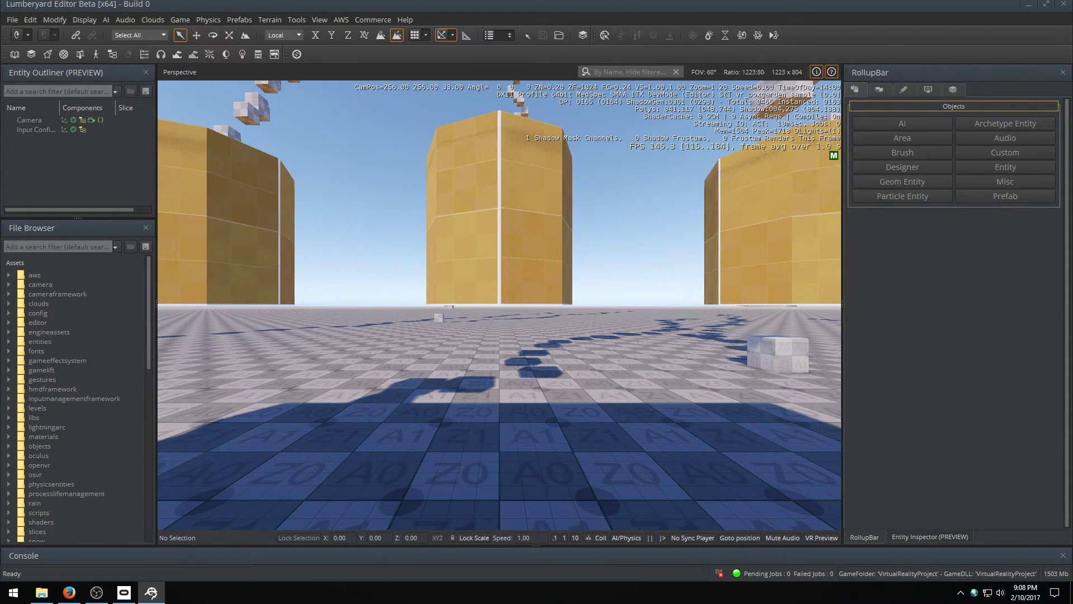
key(Escape)
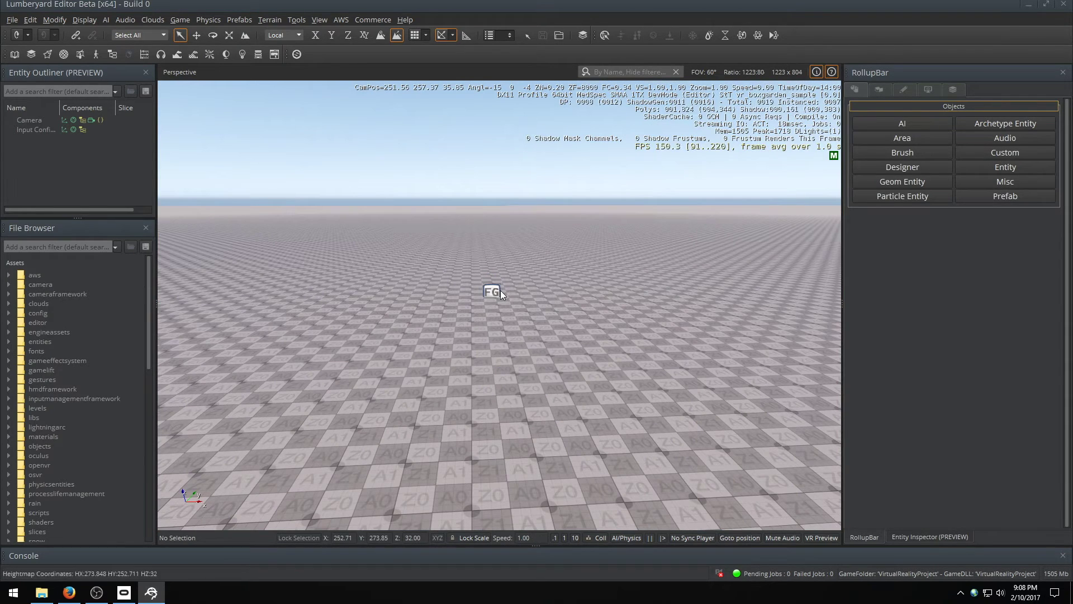
Duplicate the Spawn_Boxes_inAir4 flow graph entity four times and place the copies at different spots on the checkered ground.
click(501, 290)
key(ctrl+d)
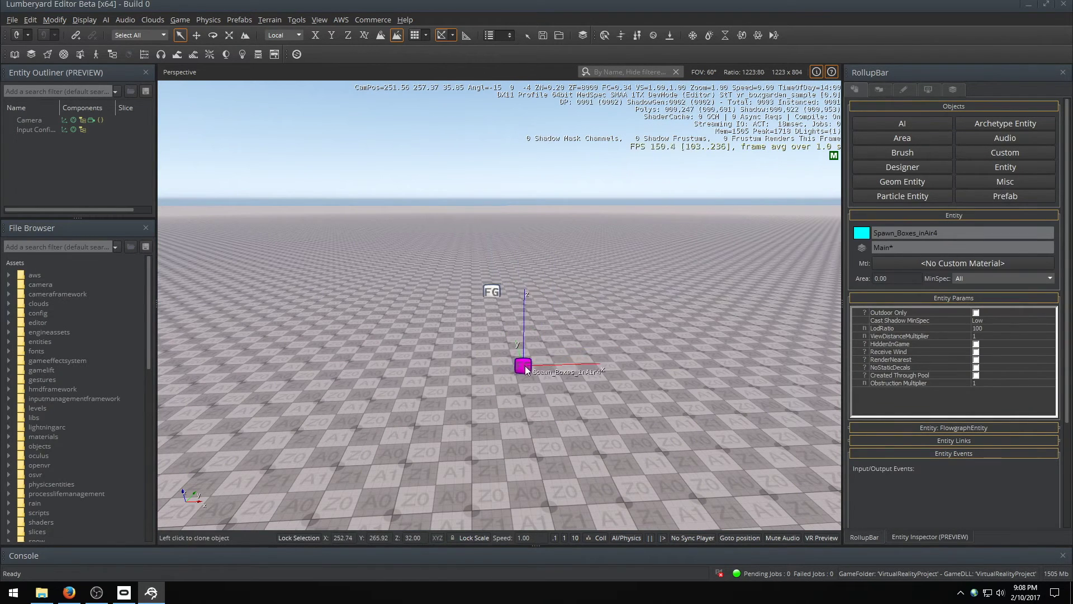
click(525, 365)
key(ctrl+d)
click(299, 379)
key(ctrl+d)
click(661, 424)
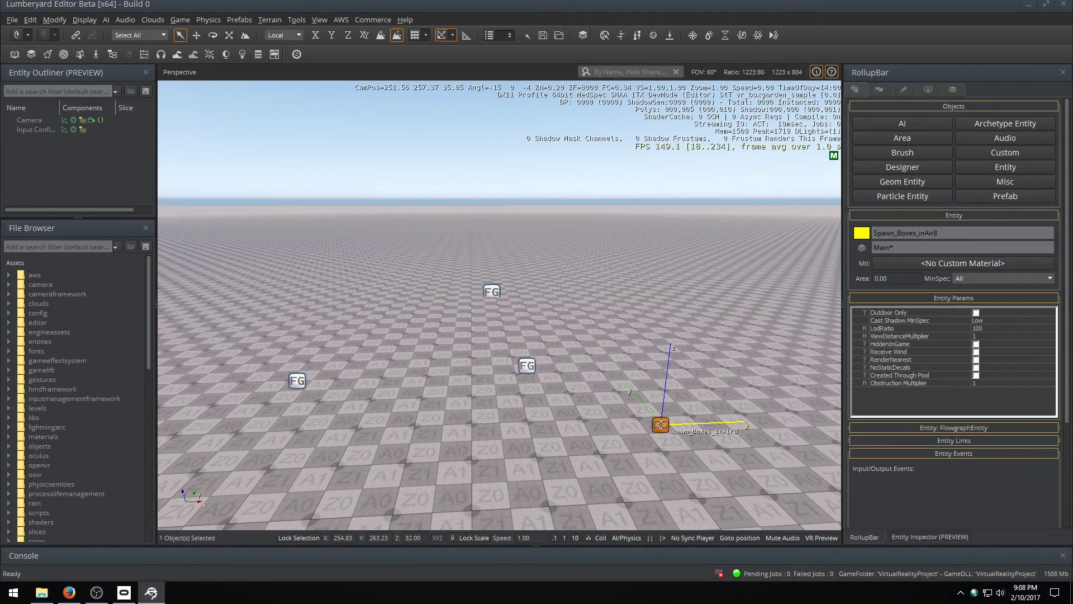
key(ctrl+d)
click(706, 316)
scroll(706, 316, down, 9)
right_drag(374, 284, 398, 309)
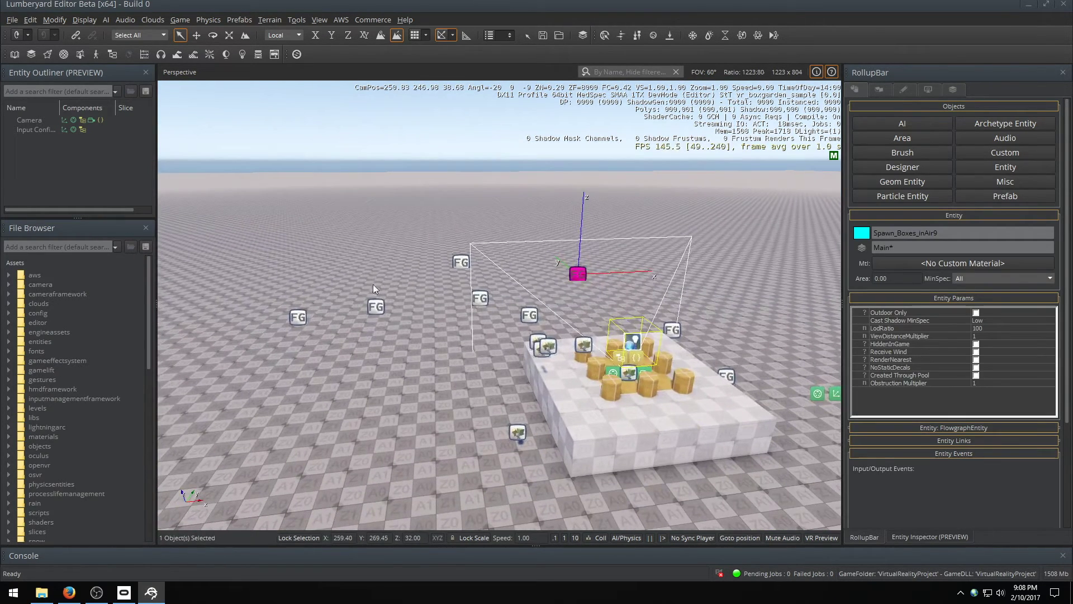
Move the Spawn_Boxes_inAir7 copy along the X axis to about X 262 and test the level in game mode.
click(376, 305)
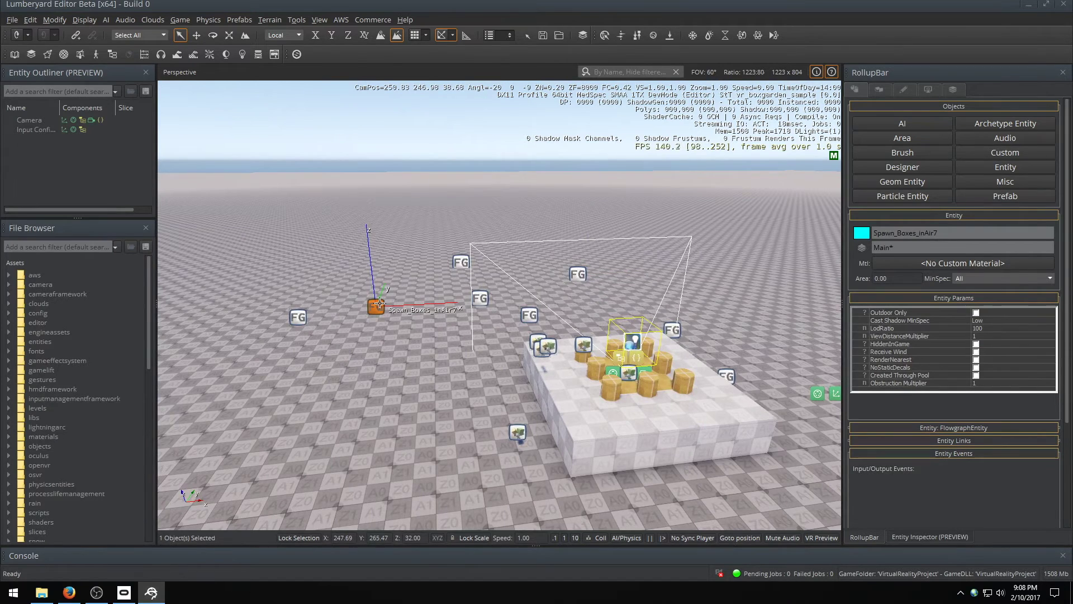
scroll(380, 302, up, 3)
key(1)
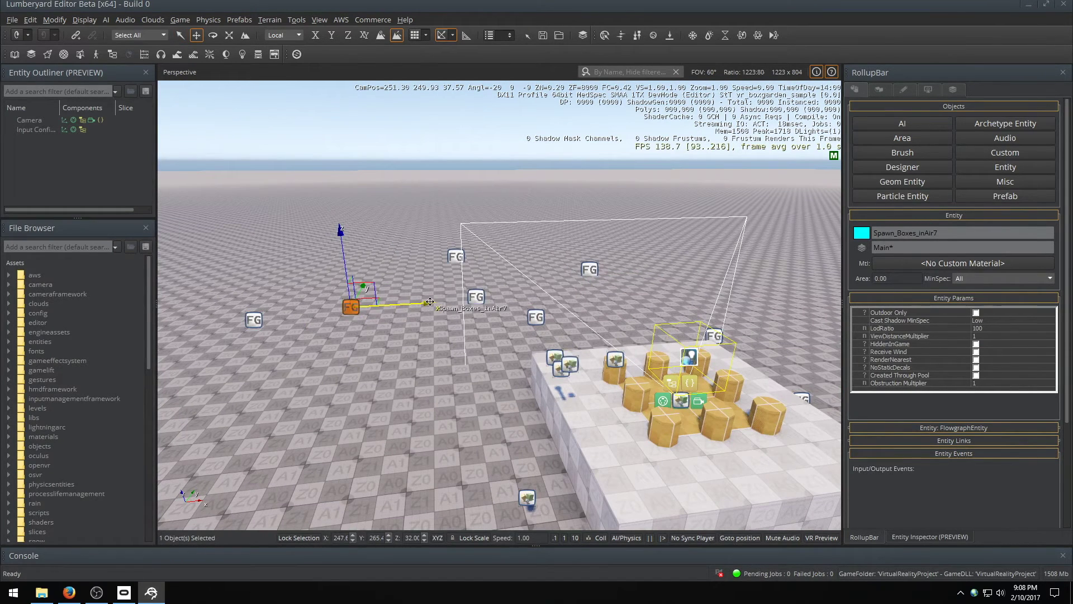
drag(430, 302, 755, 310)
key(ctrl+g)
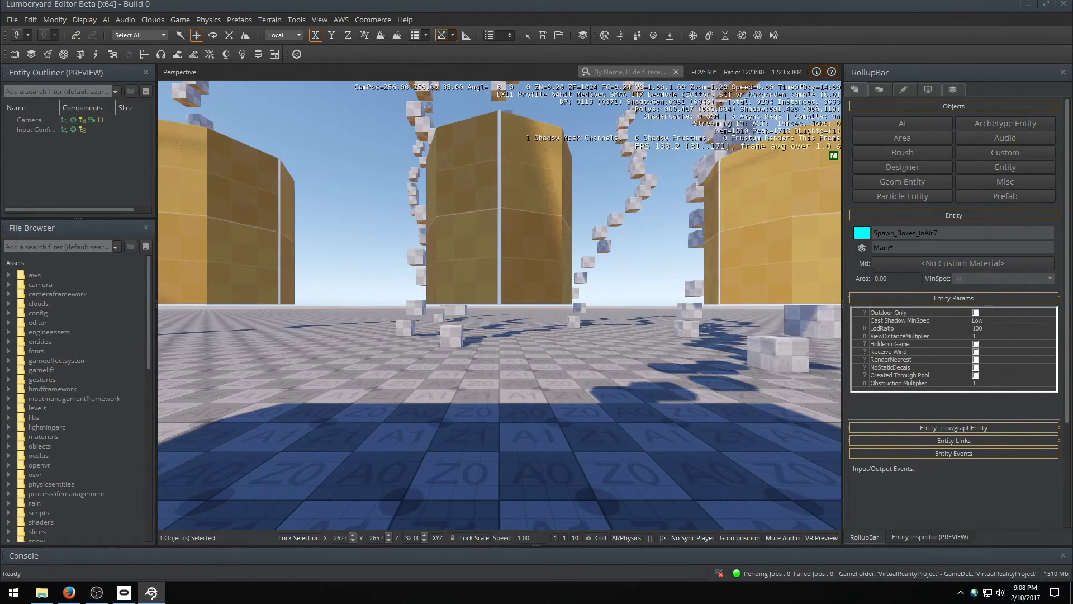
key(Escape)
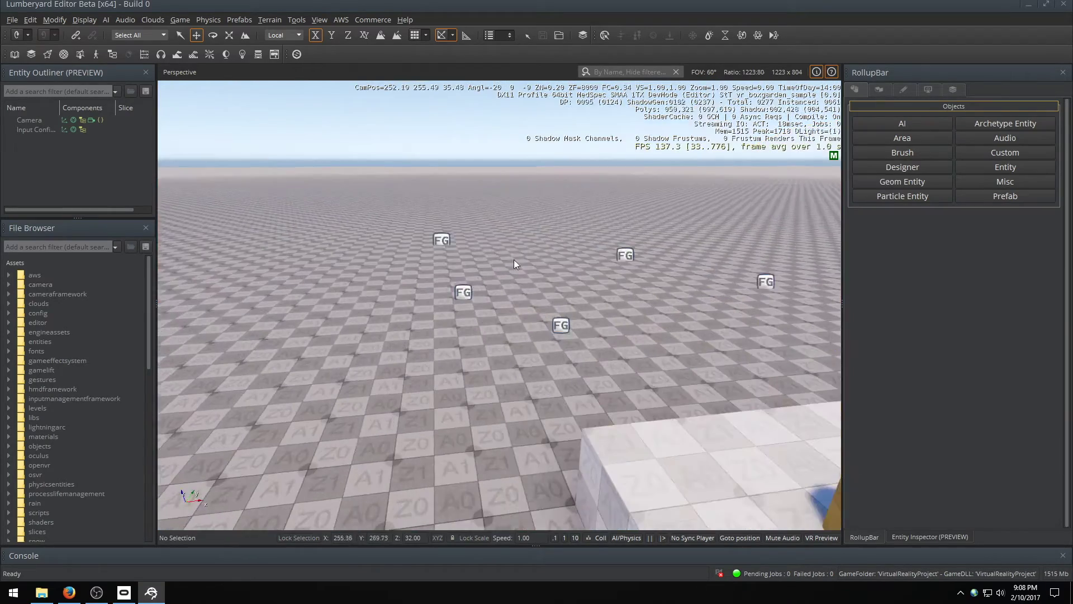
Open the flow graph of the Input Configurator entity that defines the trigger shooting.
right_drag(514, 259, 436, 292)
scroll(478, 300, up, 2)
scroll(457, 435, down, 5)
right_drag(482, 360, 486, 354)
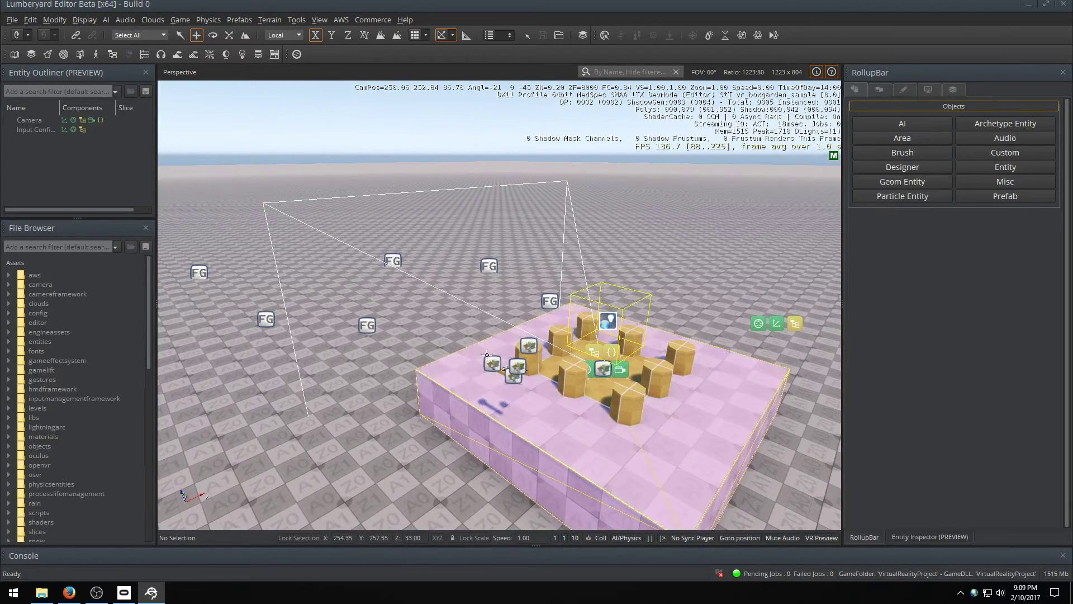
scroll(260, 266, up, 5)
right_click(48, 128)
mouse_move(72, 146)
mouse_move(207, 166)
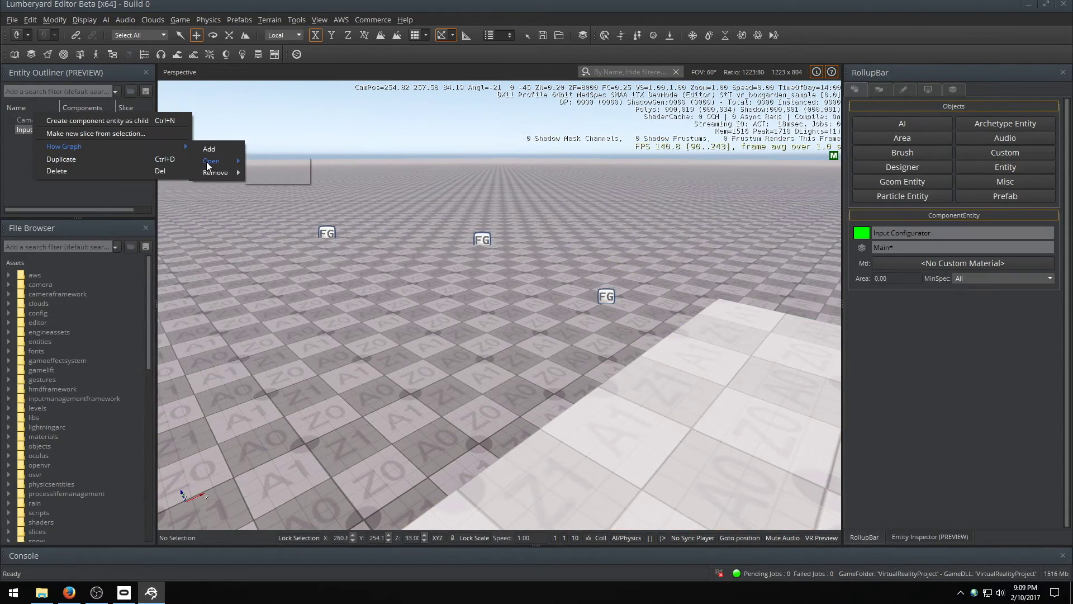
click(274, 164)
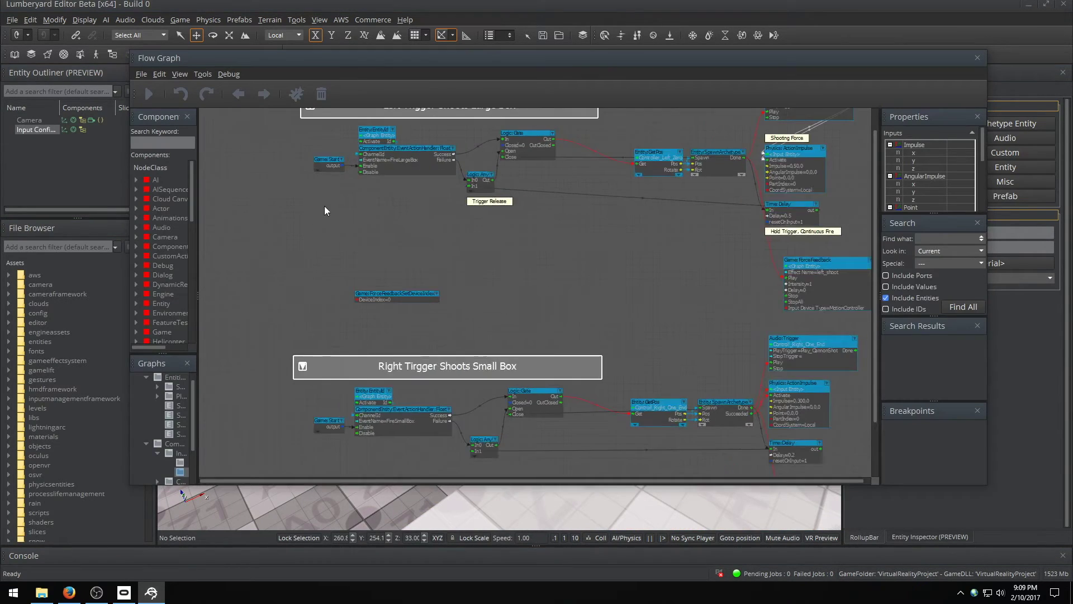
Examine the "Left Trigger Shoots Large Box" node chain from the FireLargeBox event handler to the audio and impulse nodes.
scroll(450, 335, up, 6)
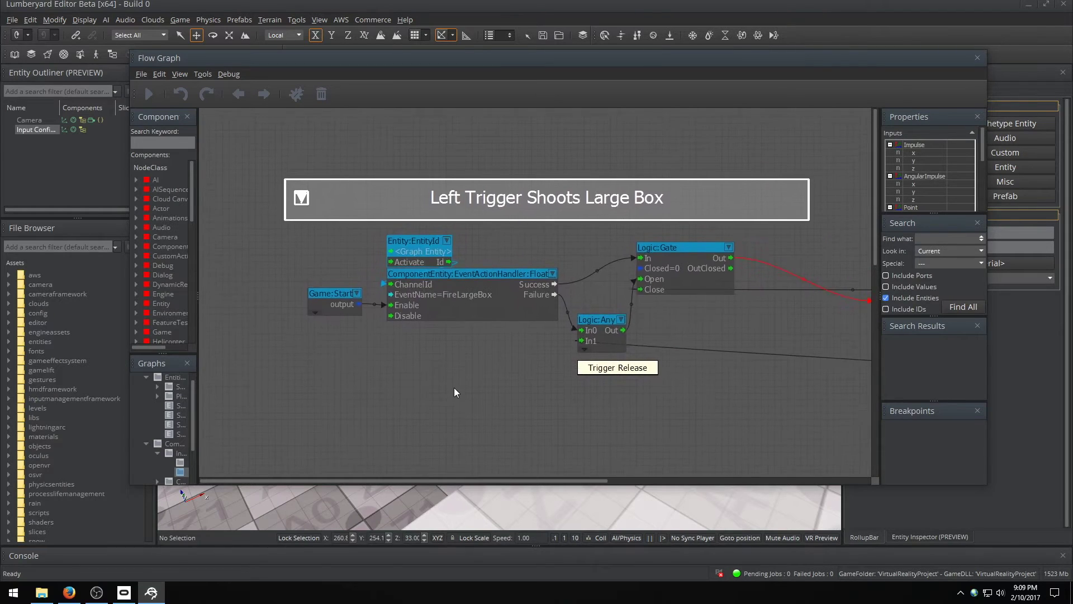
scroll(447, 371, down, 1)
scroll(558, 246, down, 2)
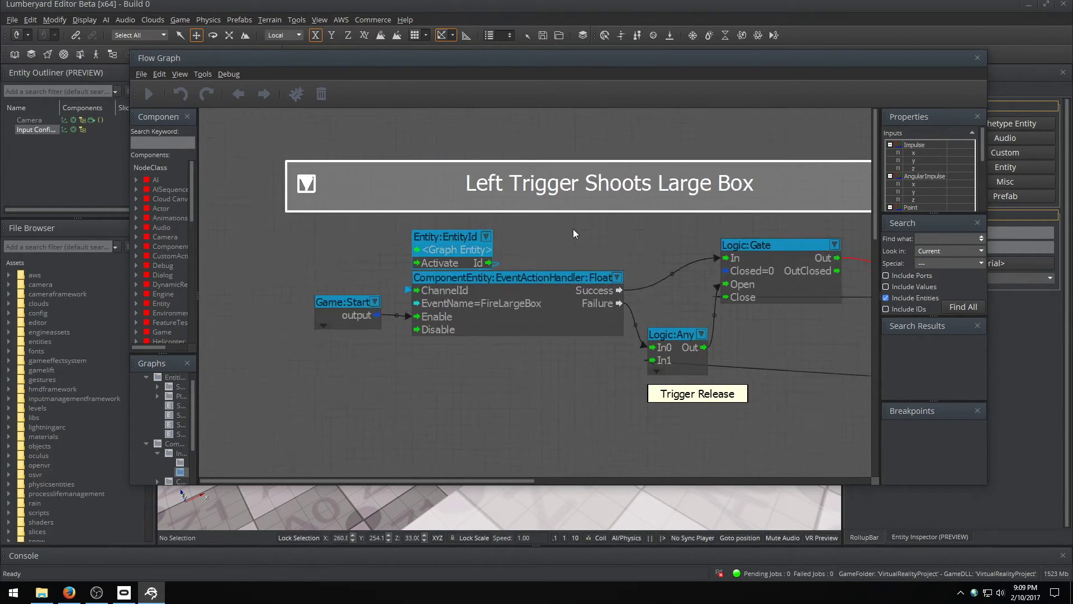
right_drag(532, 259, 431, 260)
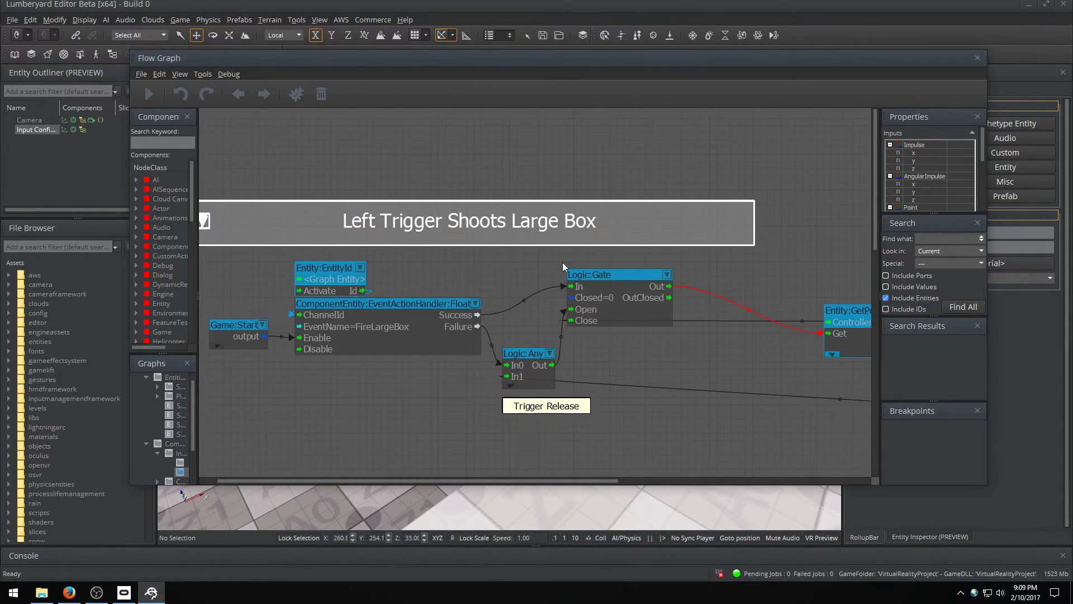
right_drag(562, 263, 341, 251)
right_drag(701, 228, 560, 210)
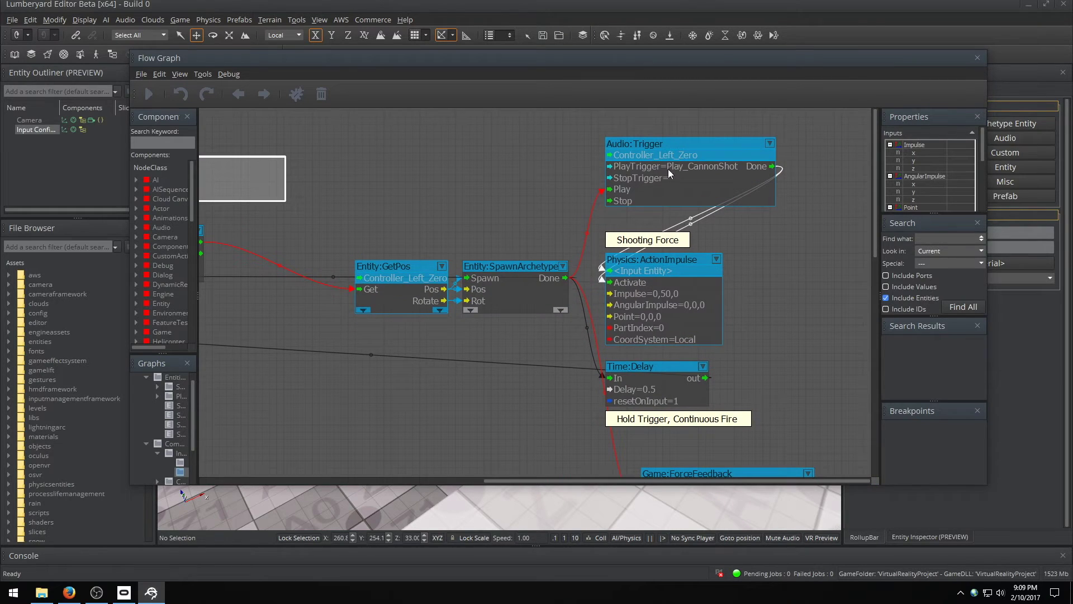
Check the available effect names on the left trigger's Game:ForceFeedback node, keeping left_shoot.
scroll(748, 258, down, 1)
right_drag(760, 255, 673, 118)
scroll(641, 351, up, 2)
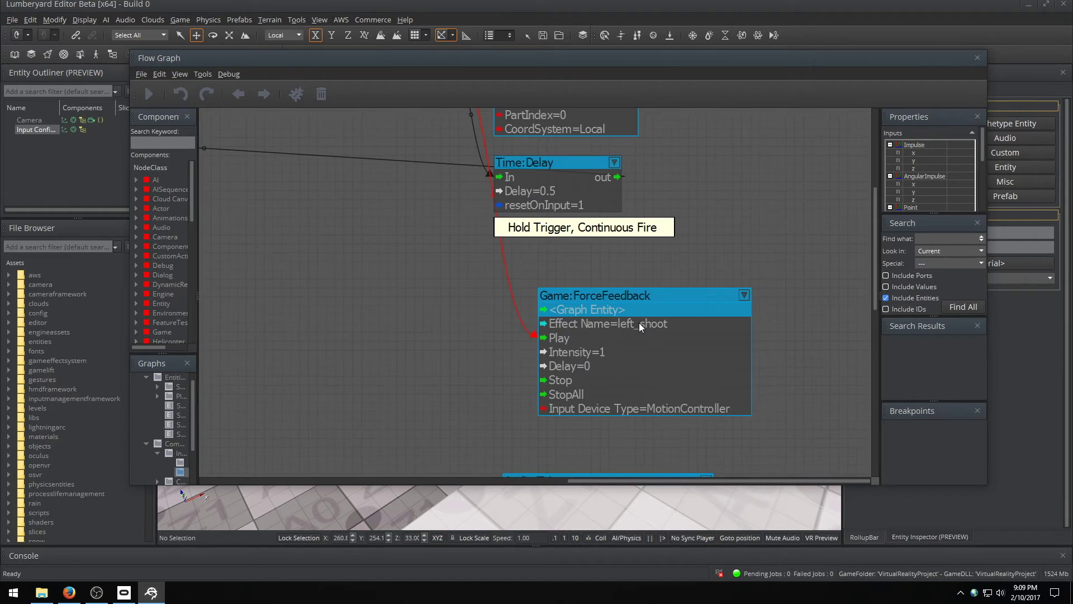
scroll(639, 323, up, 1)
double_click(629, 325)
click(708, 328)
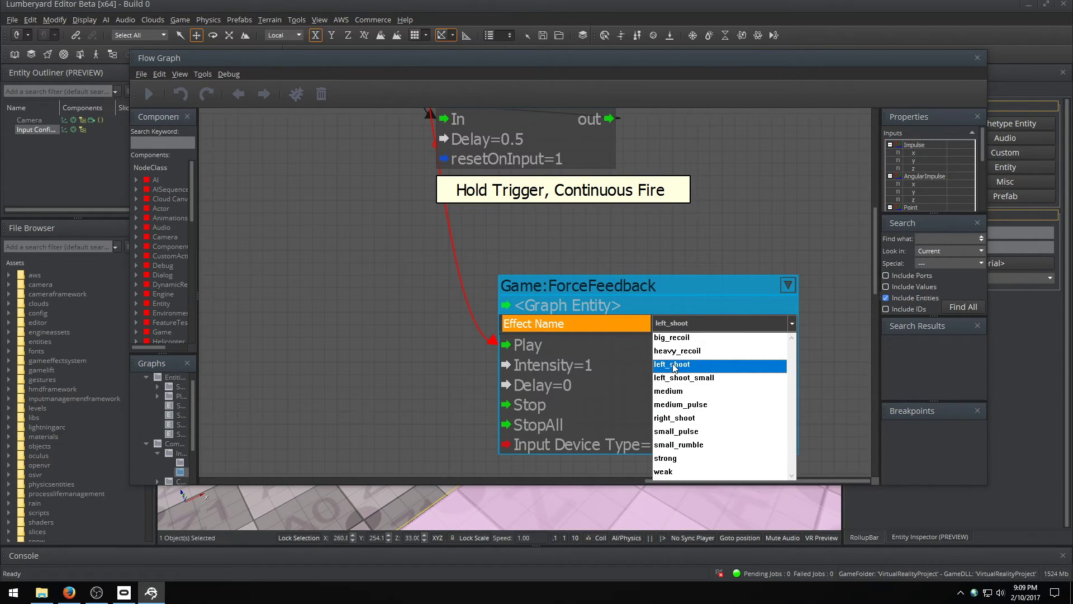
click(674, 367)
click(714, 321)
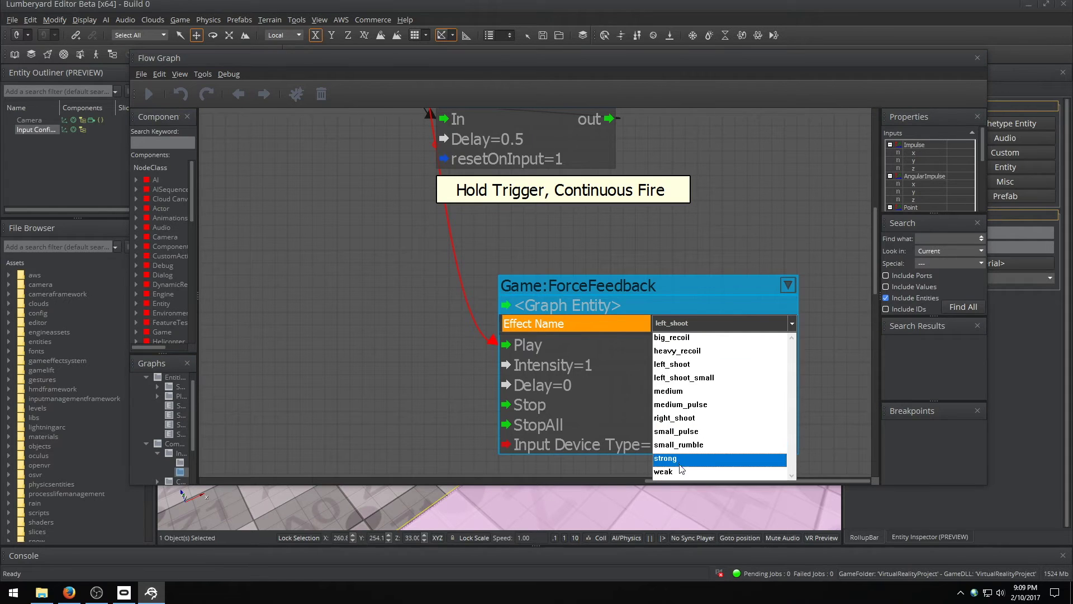
click(359, 322)
Examine the "Right Tirgger Shoots Small Box" node chain and the effect name options of its Game:ForceFeedback node.
scroll(359, 321, down, 5)
right_drag(425, 357, 542, 148)
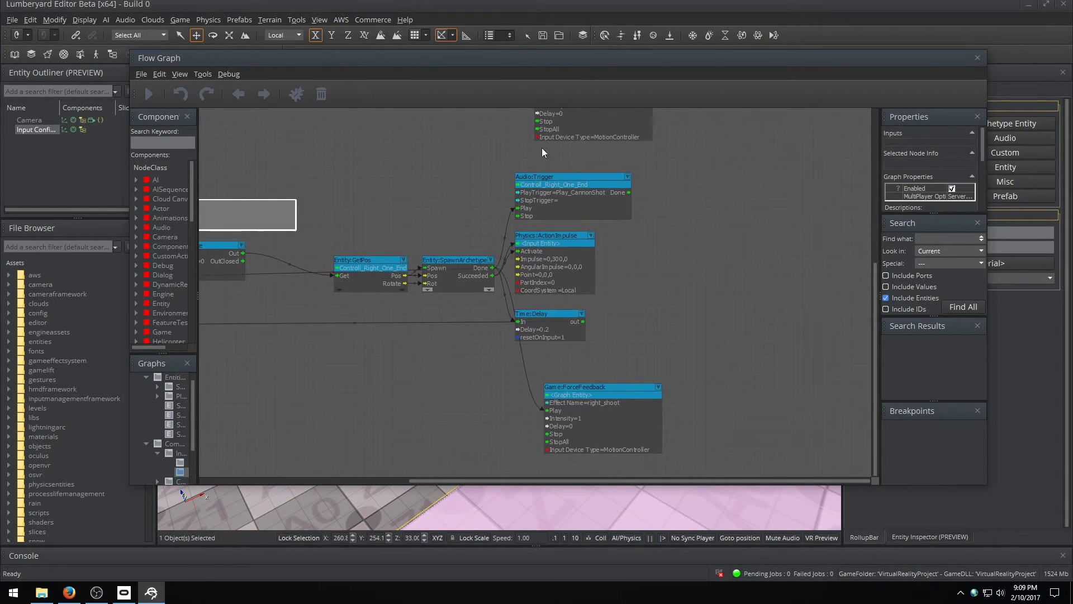
right_drag(571, 361, 915, 416)
right_drag(302, 342, 414, 311)
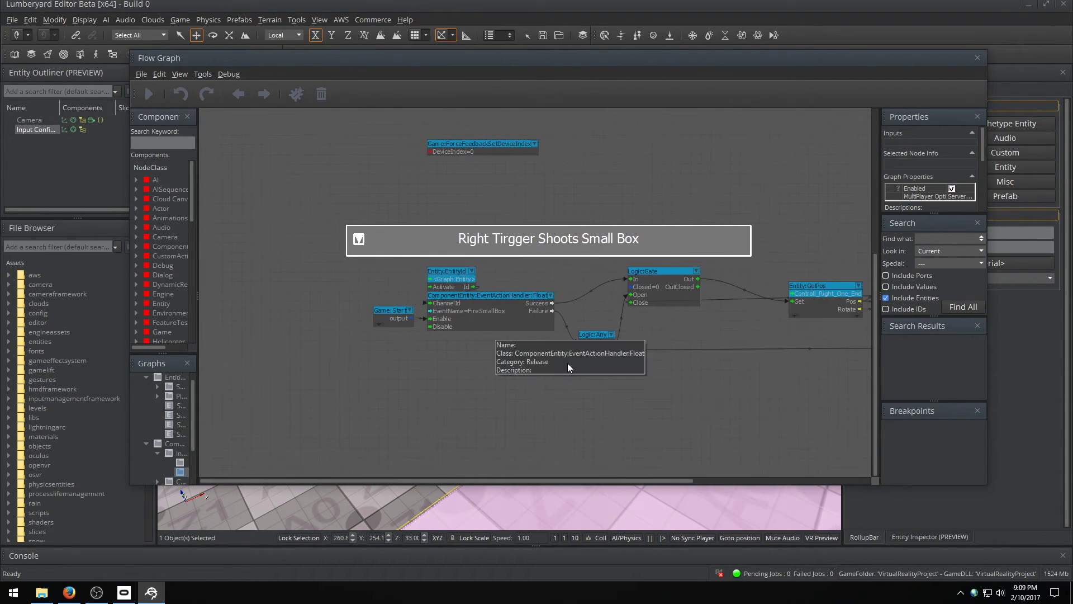
right_drag(650, 354, 544, 369)
right_drag(725, 354, 373, 356)
scroll(373, 357, up, 3)
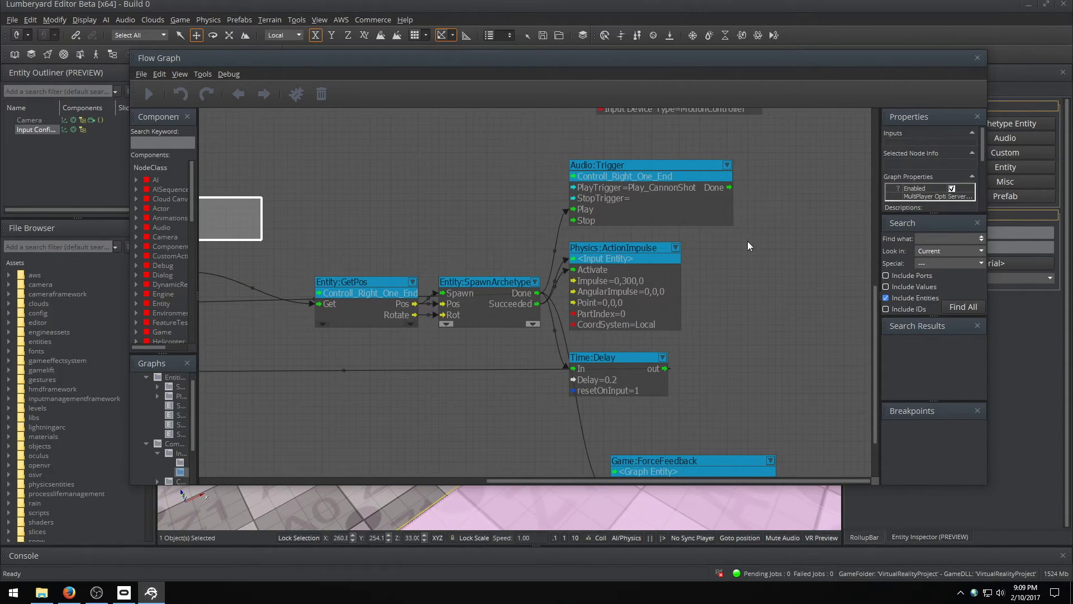
right_drag(747, 240, 666, 8)
double_click(616, 249)
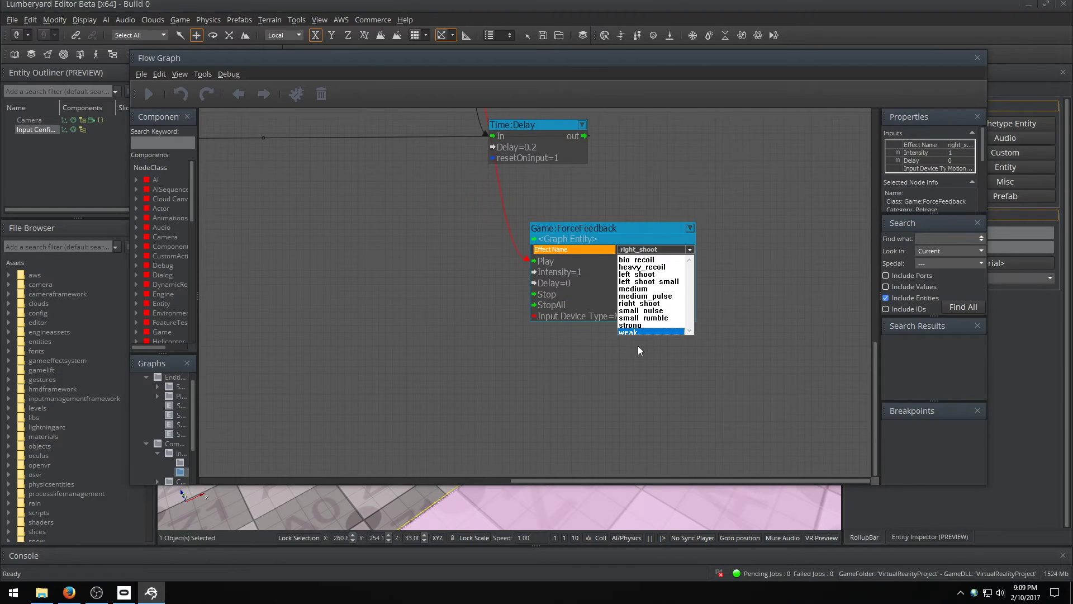
click(448, 299)
Review the left trigger's SpawnArchetype, ActionImpulse and Time:Delay nodes once more and close the flow graph.
right_drag(433, 239, 461, 318)
scroll(456, 188, up, 3)
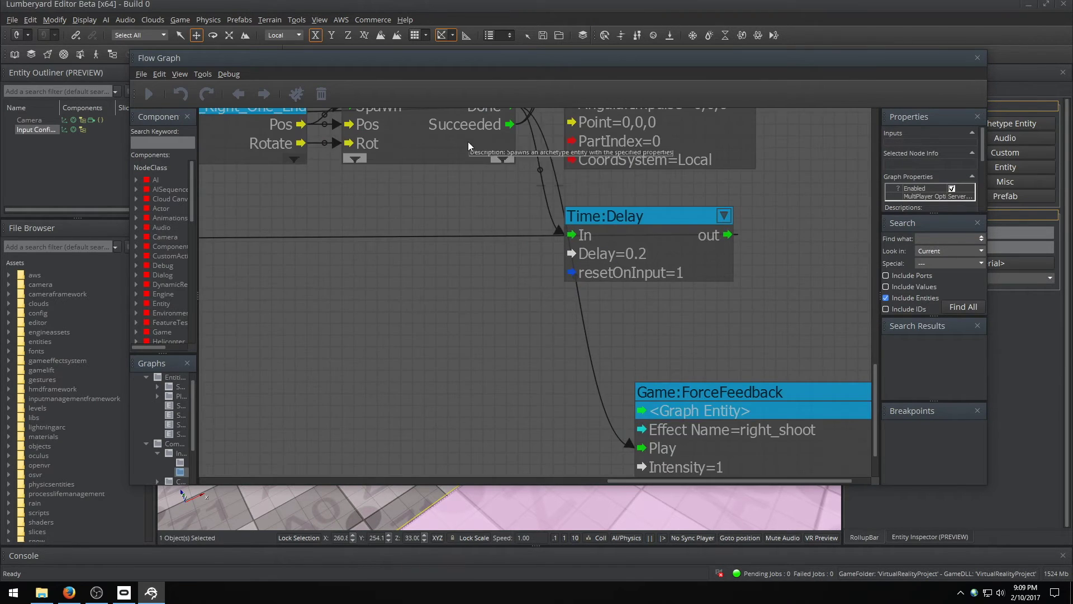
right_drag(468, 142, 435, 351)
scroll(417, 190, down, 2)
right_drag(414, 190, 487, 449)
right_drag(447, 167, 492, 436)
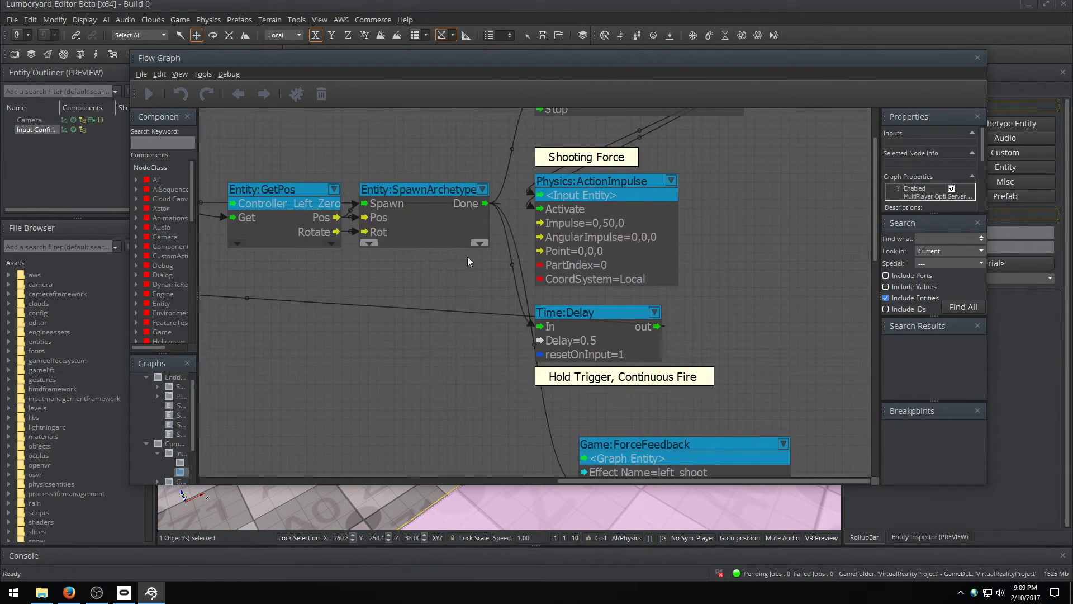
right_drag(471, 183, 482, 385)
mouse_move(480, 271)
right_down()
mouse_move(505, 189)
mouse_move(471, 185)
mouse_move(495, 249)
mouse_move(457, 189)
mouse_move(469, 207)
mouse_move(463, 225)
right_up()
click(977, 57)
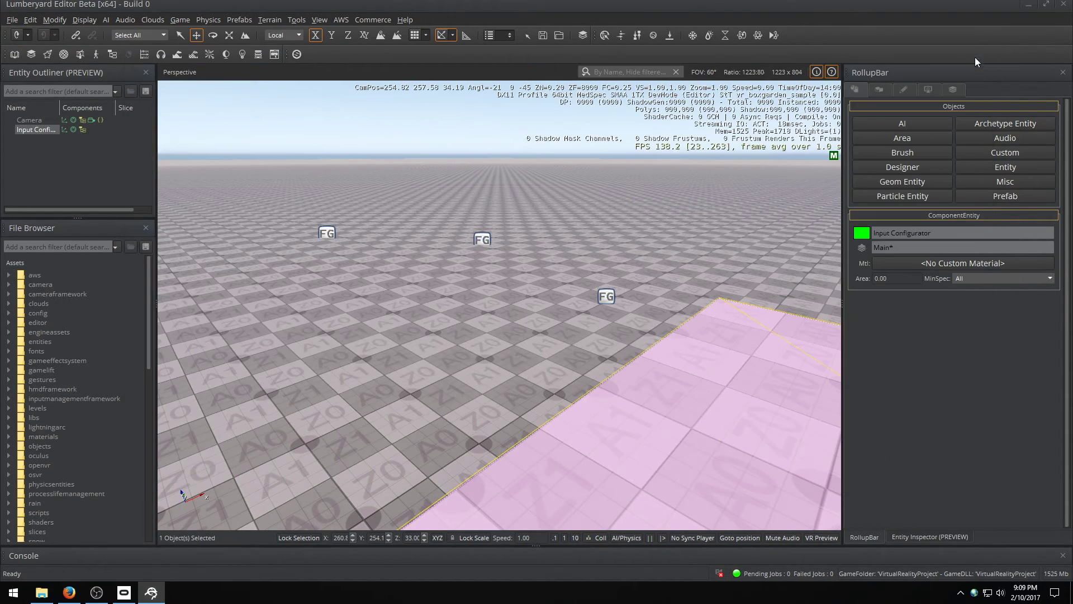
Open the VR_Xylophone_Sample level without saving the changes to VR_BoxGarden_Sample.
click(12, 19)
click(25, 47)
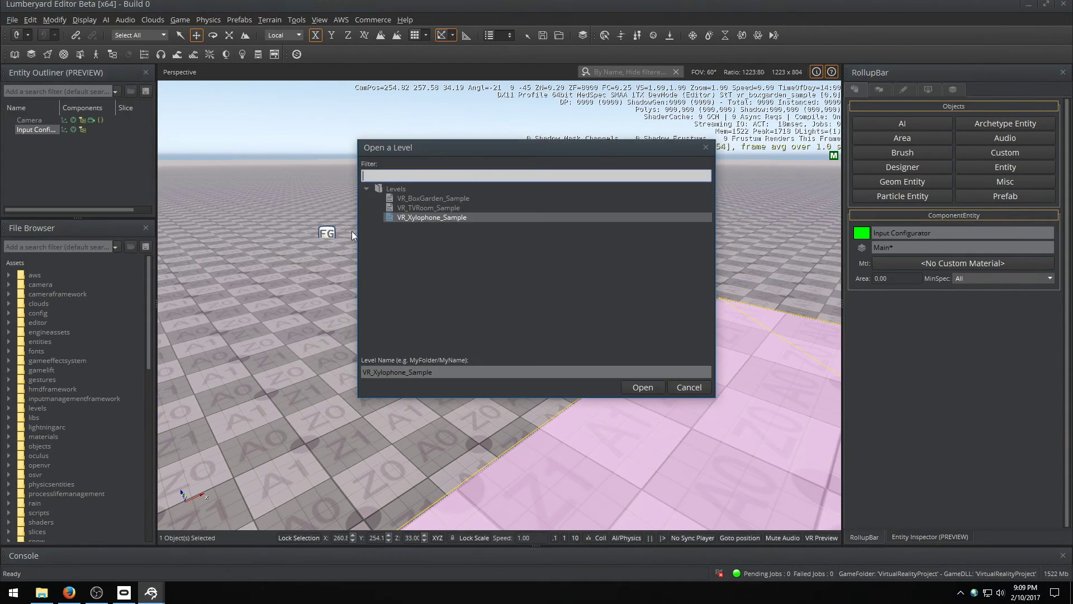
double_click(441, 218)
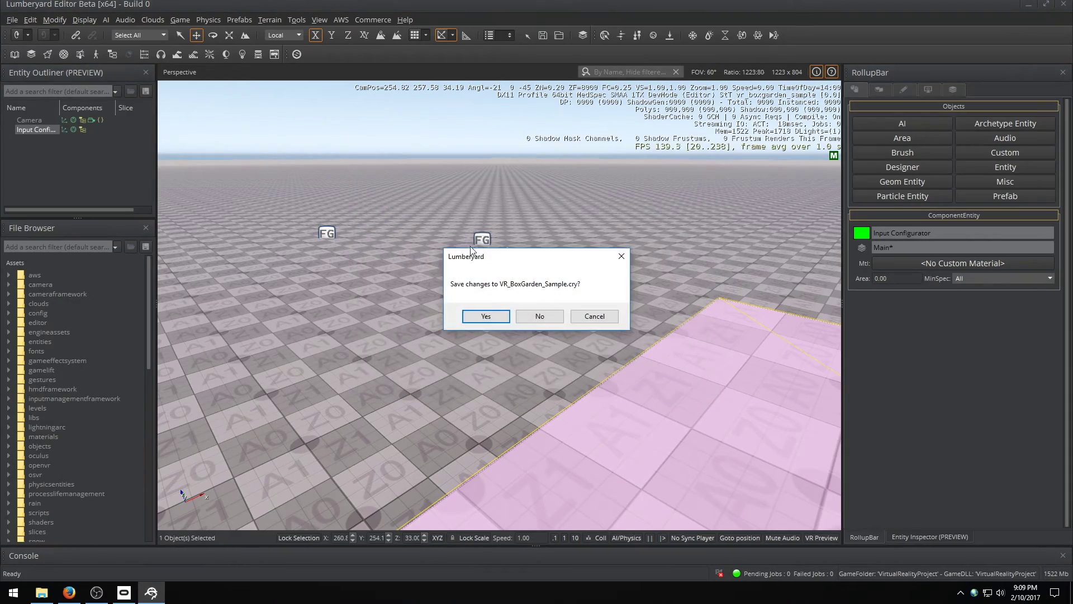
click(557, 314)
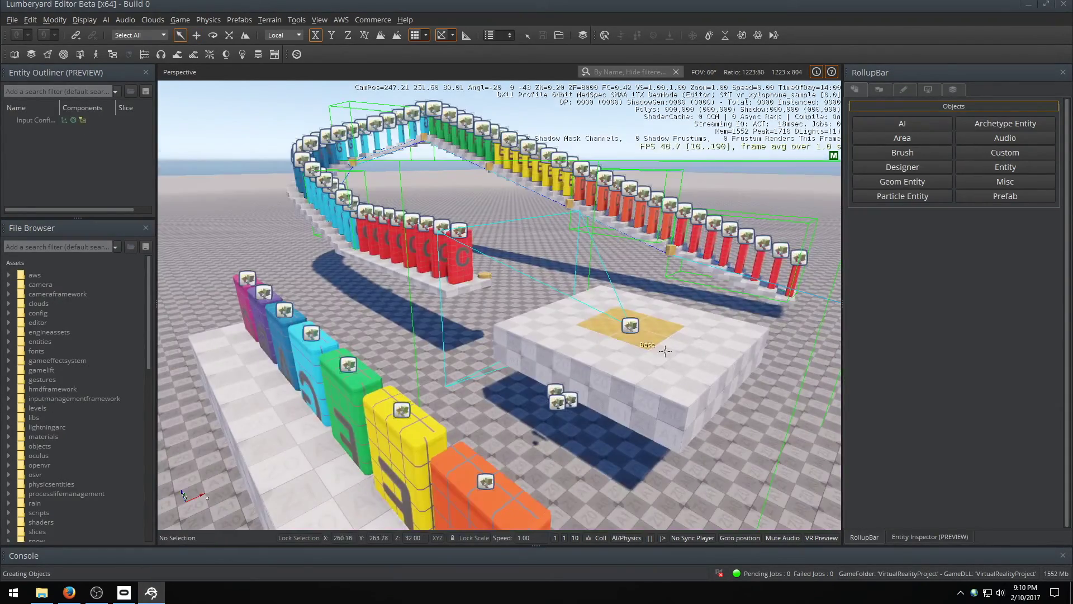
key(s)
mouse_move(538, 323)
right_down()
mouse_move(545, 331)
mouse_move(525, 305)
mouse_move(545, 326)
right_up()
key(w)
key(w)
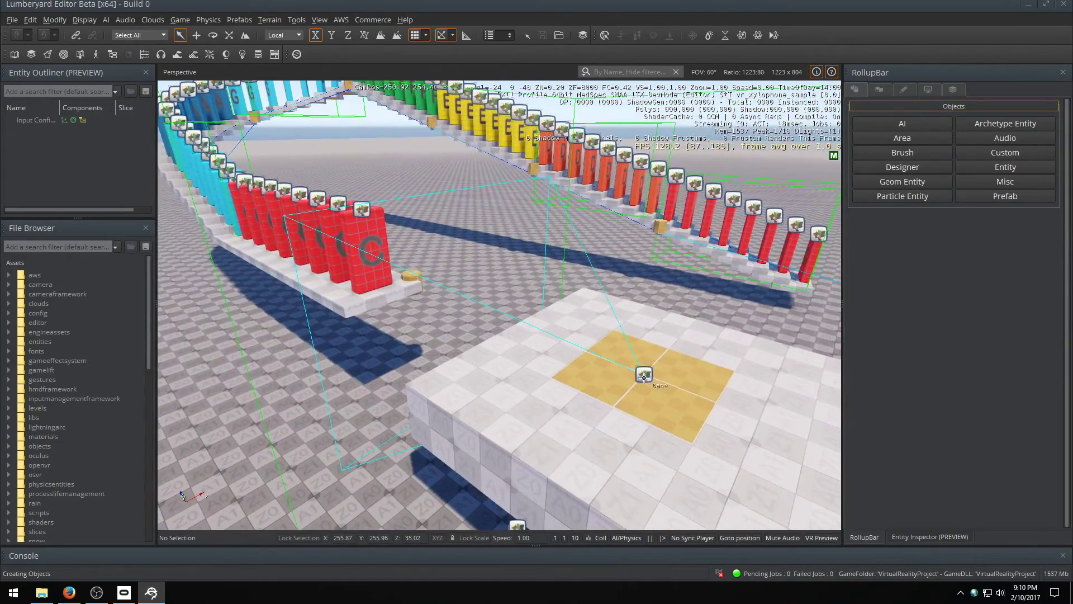
Open the Input Configurator's flow graph, inspect the Entity:SpawnArchetype node that spawns dominos, and close the graph.
right_click(33, 120)
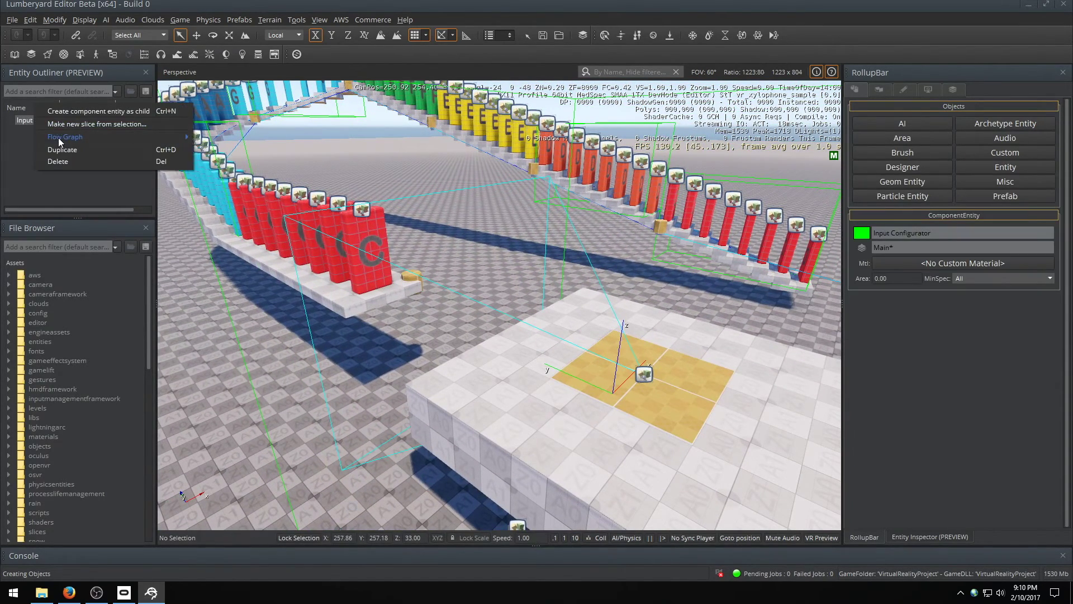
mouse_move(58, 138)
click(275, 154)
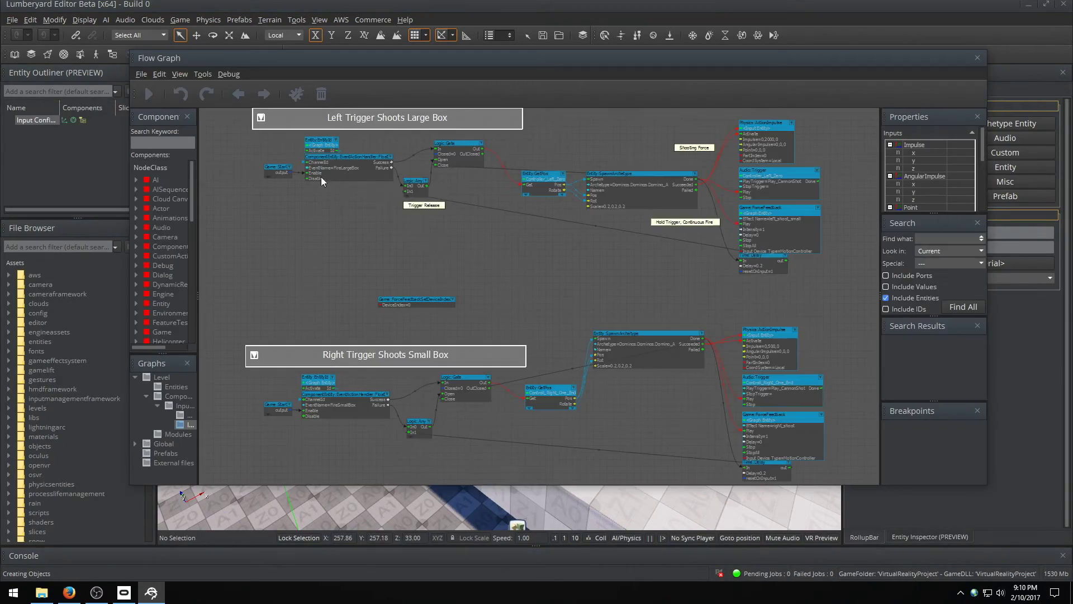
scroll(608, 336, up, 3)
middle_drag(602, 305, 397, 182)
scroll(402, 212, up, 3)
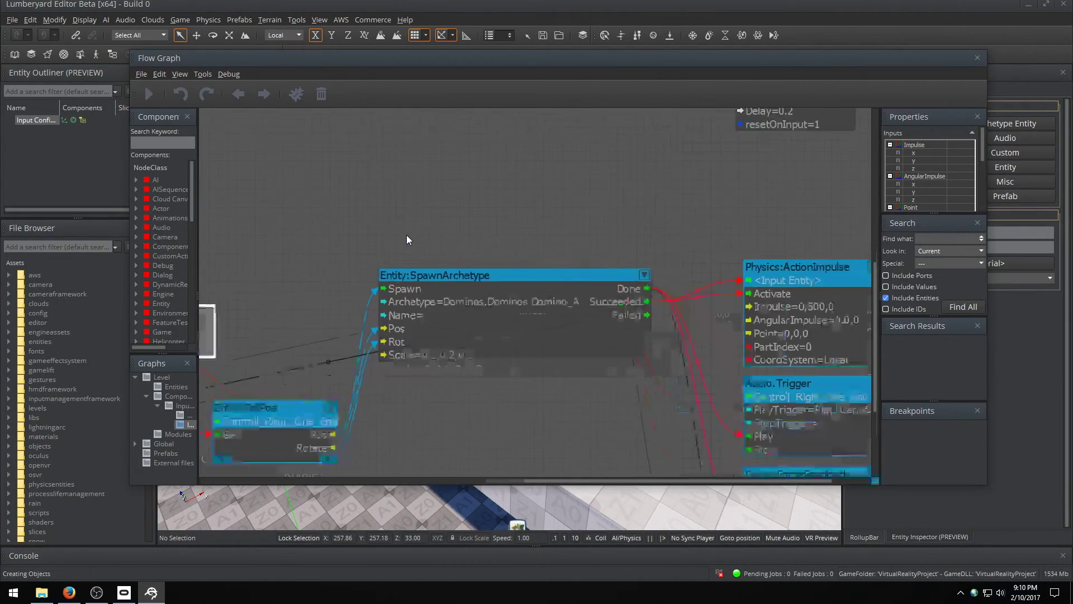
click(977, 57)
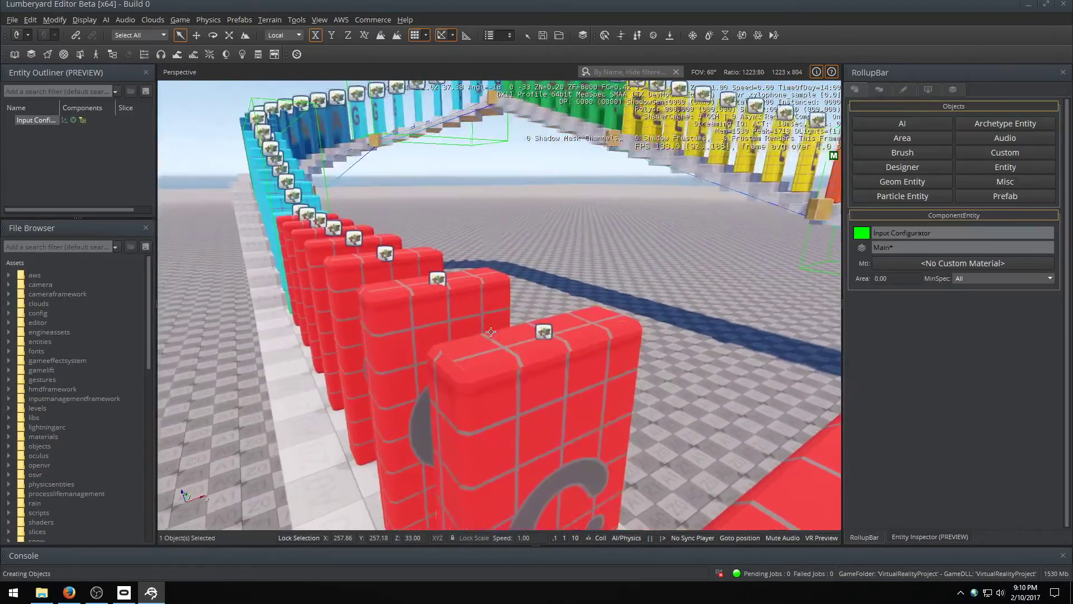
Select the red Domino_A1 at the end of the row and look over the domino xylophone from several angles.
scroll(491, 332, down, 5)
click(523, 356)
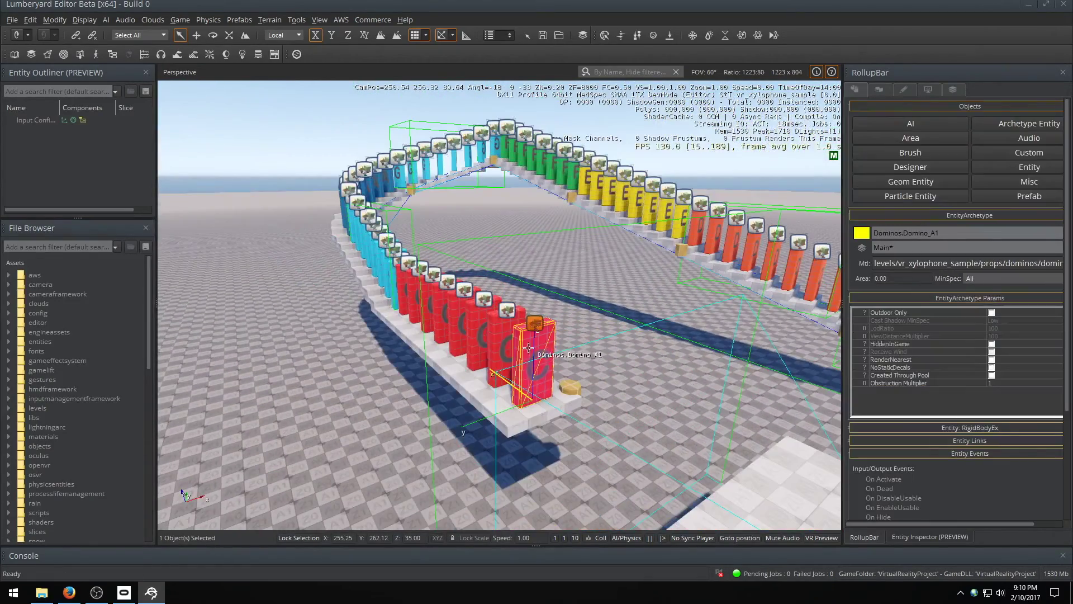
right_drag(522, 356, 1041, 341)
scroll(548, 260, up, 5)
right_drag(543, 262, 783, 293)
scroll(548, 260, down, 6)
scroll(570, 266, up, 3)
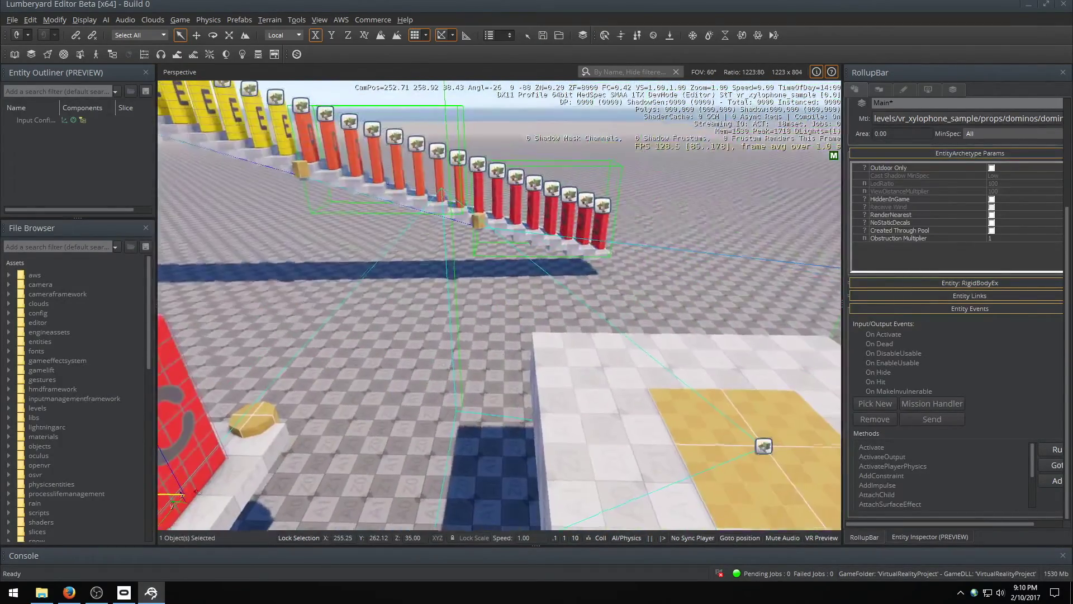
scroll(570, 266, down, 4)
right_drag(570, 266, 788, 268)
right_drag(483, 287, 361, 296)
Open the VR_TVRoom_Sample level without saving the current one and select the tv_75inch entity.
key(ctrl+o)
double_click(418, 208)
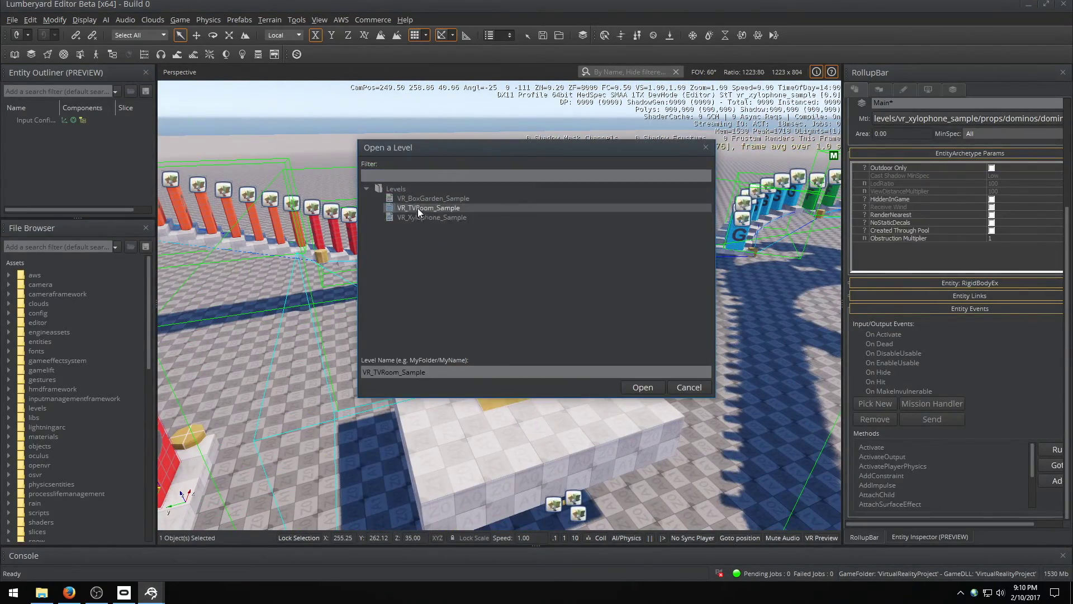
click(558, 314)
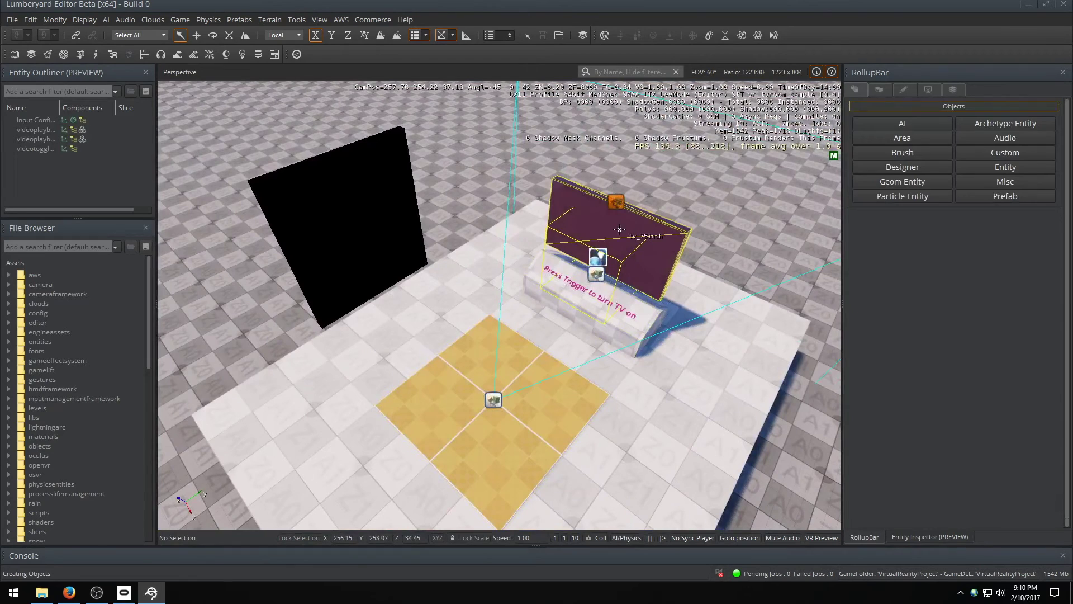
click(638, 221)
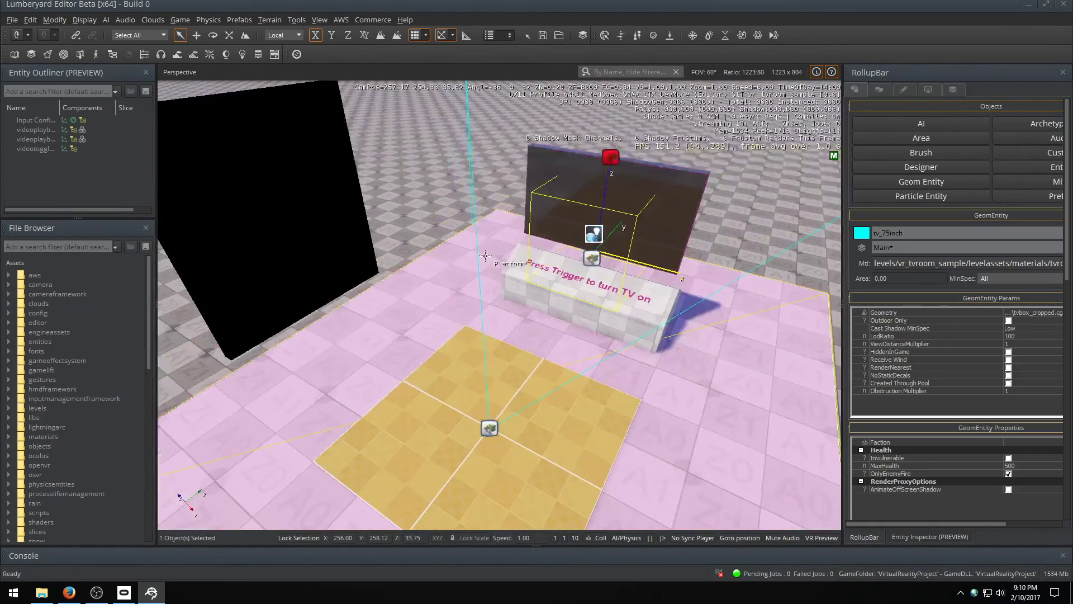
Open the Input Configurator's Input Events flow graph, examine the sphere_stereo SpawnArchetype node and its connected nodes, and close the graph.
right_click(26, 117)
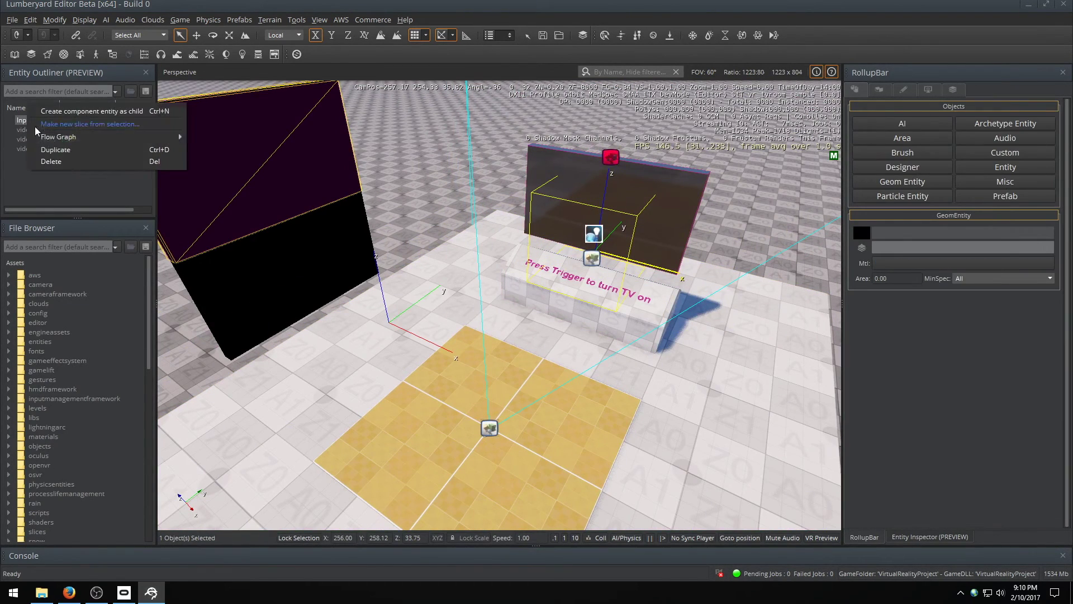
mouse_move(49, 142)
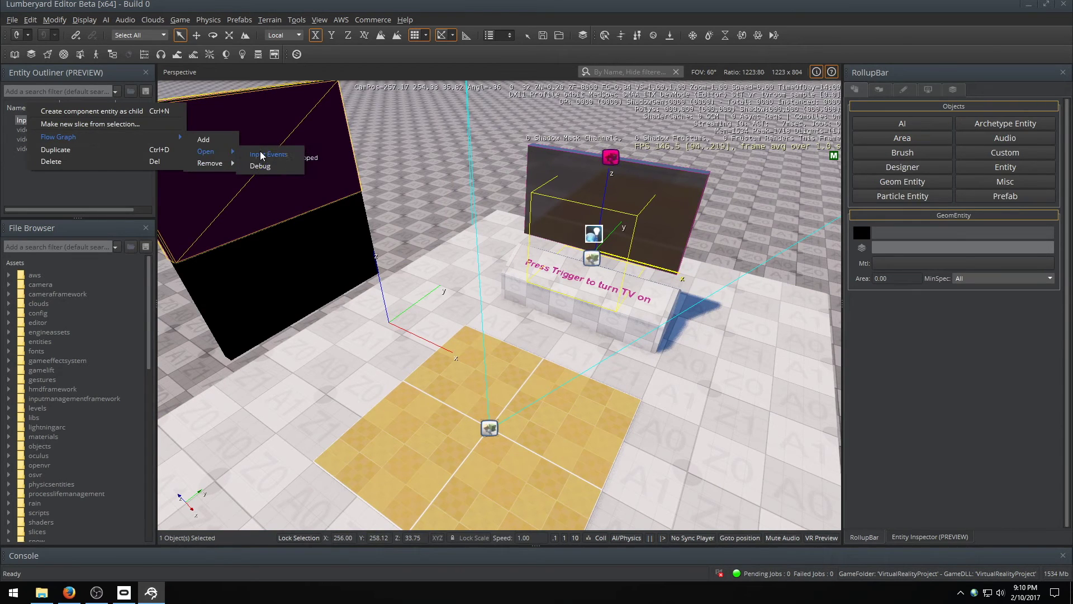
click(260, 154)
scroll(465, 246, up, 10)
middle_drag(626, 340, 521, 168)
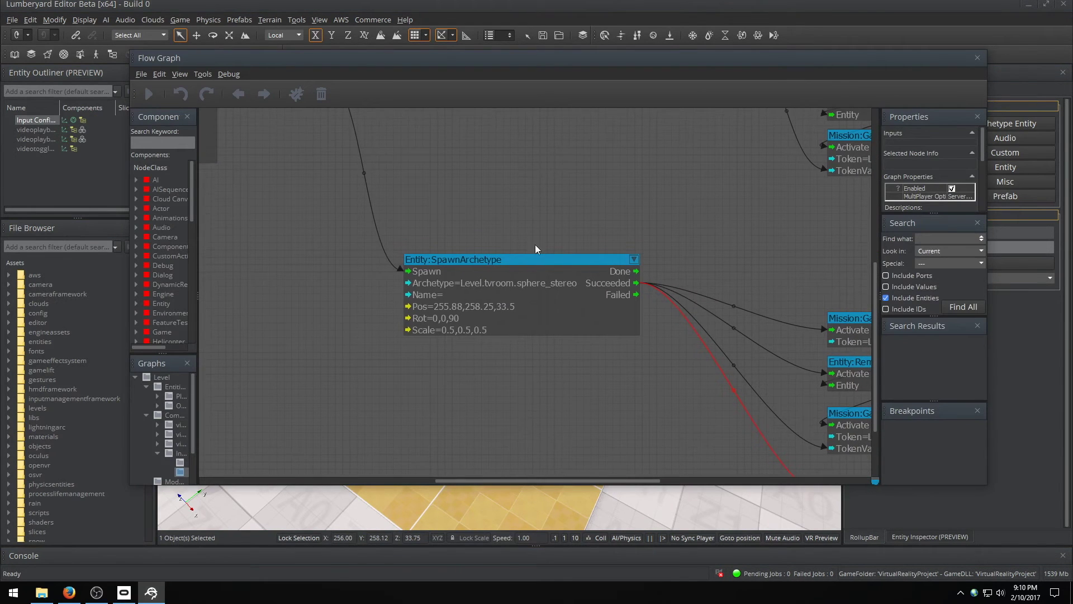
click(629, 309)
middle_drag(640, 313, 384, 204)
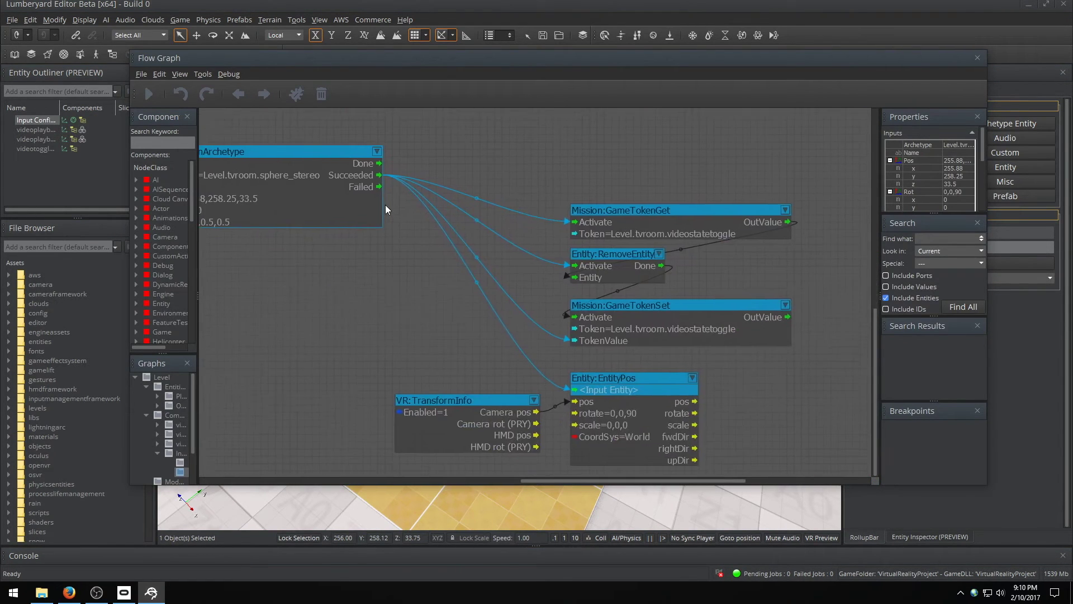
middle_drag(471, 321, 870, 461)
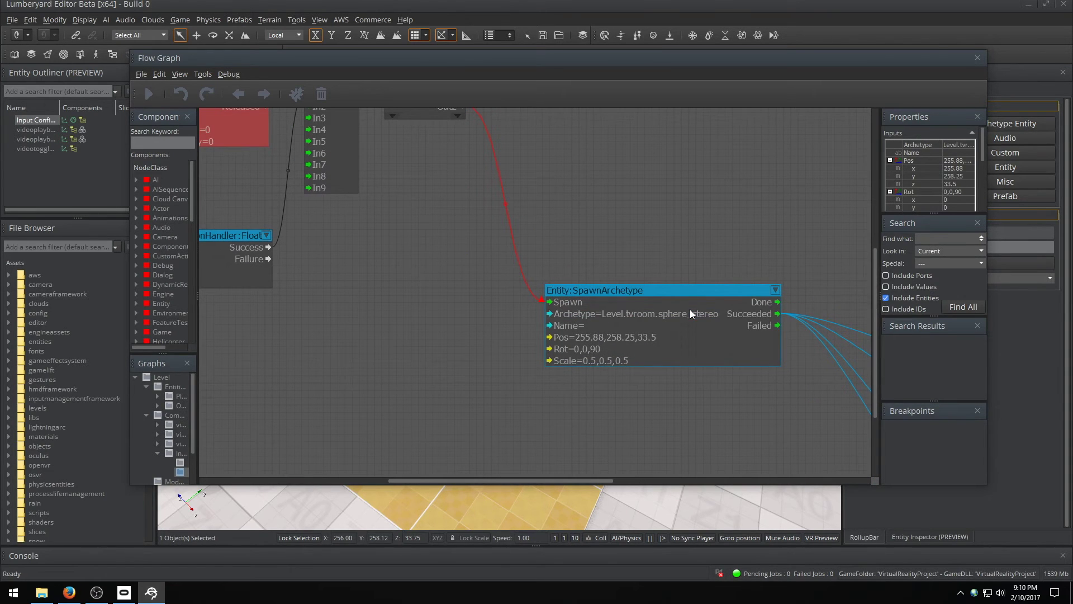
click(977, 58)
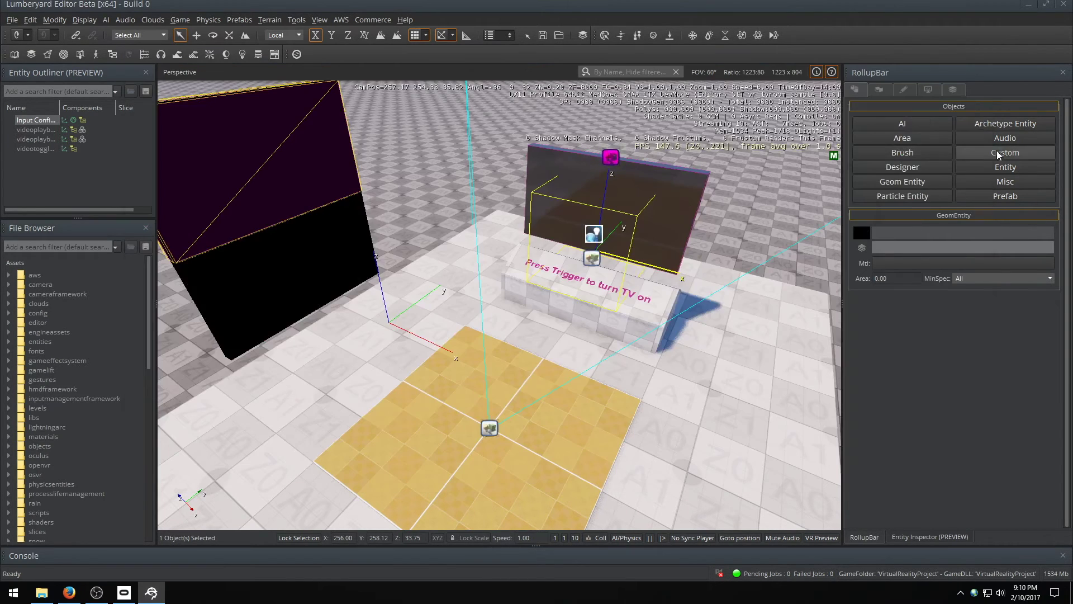
Place the tvroom tvbox_cropped archetype entity on the platform between the black screen and the TV, at about X 253.75, Y 258.12.
click(1007, 117)
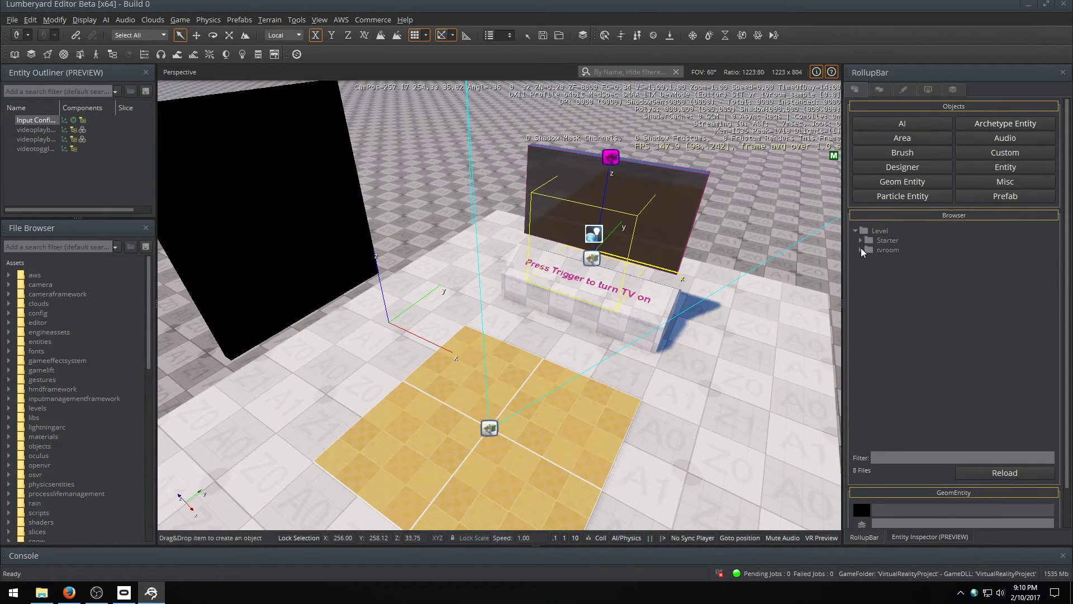
click(861, 250)
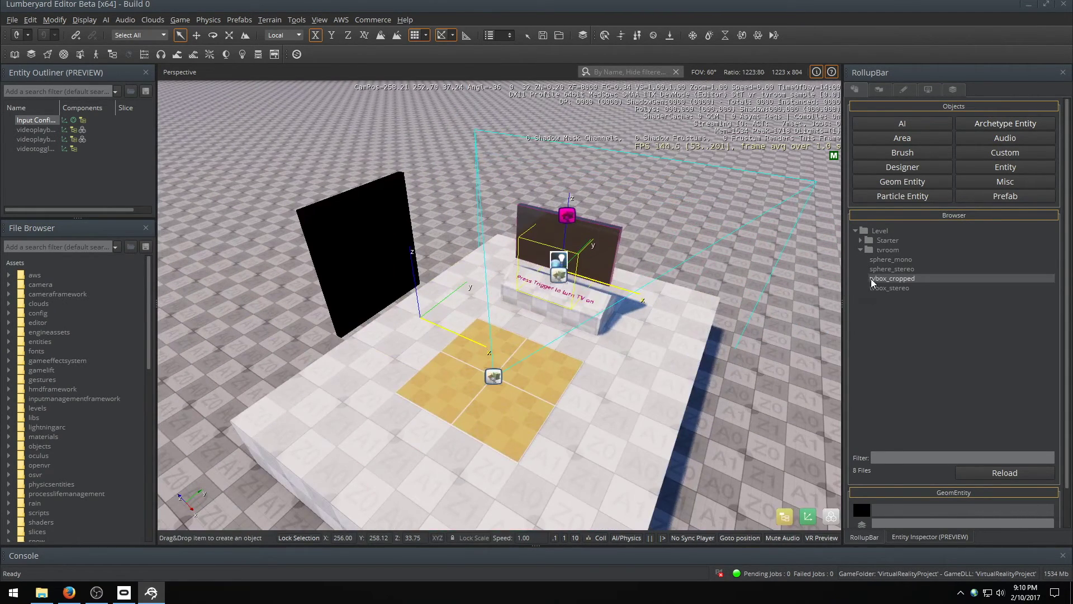
drag(870, 278, 349, 369)
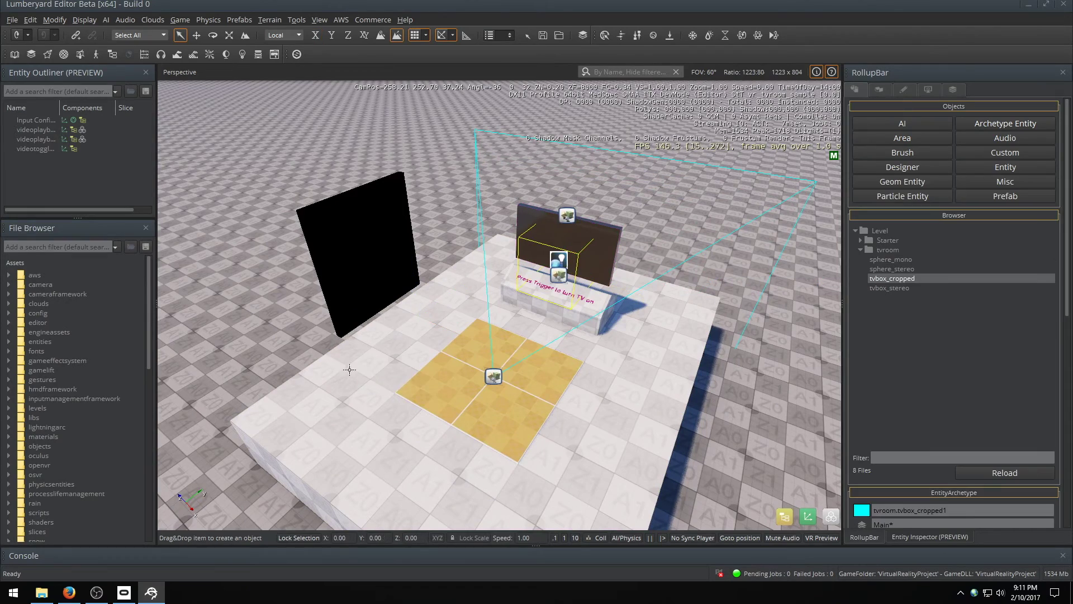
click(453, 269)
scroll(433, 311, up, 1)
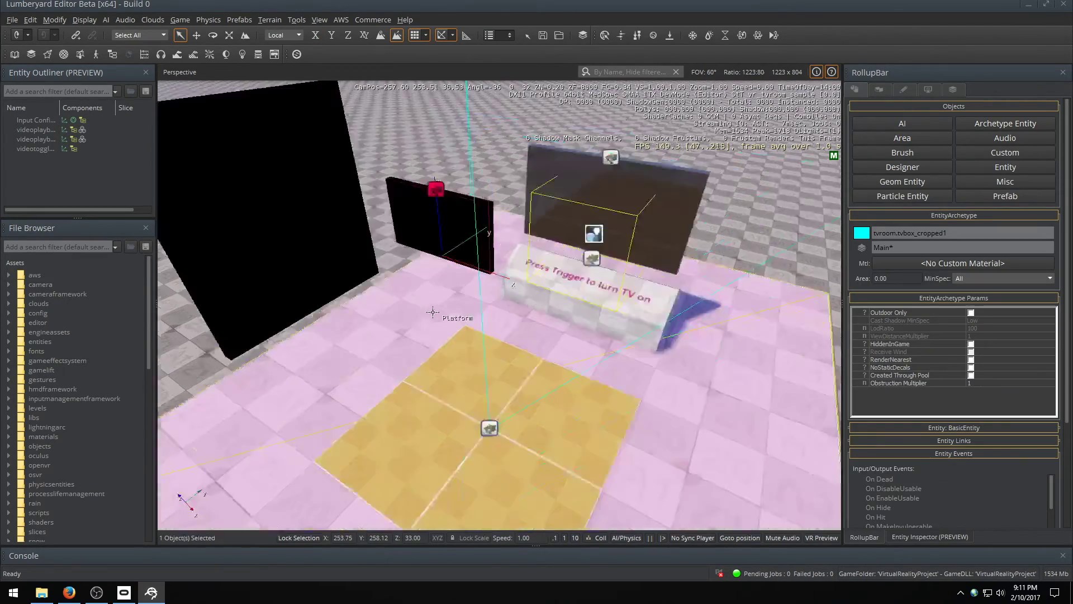
scroll(433, 312, up, 5)
scroll(433, 312, down, 8)
right_drag(432, 312, 470, 268)
scroll(469, 268, up, 3)
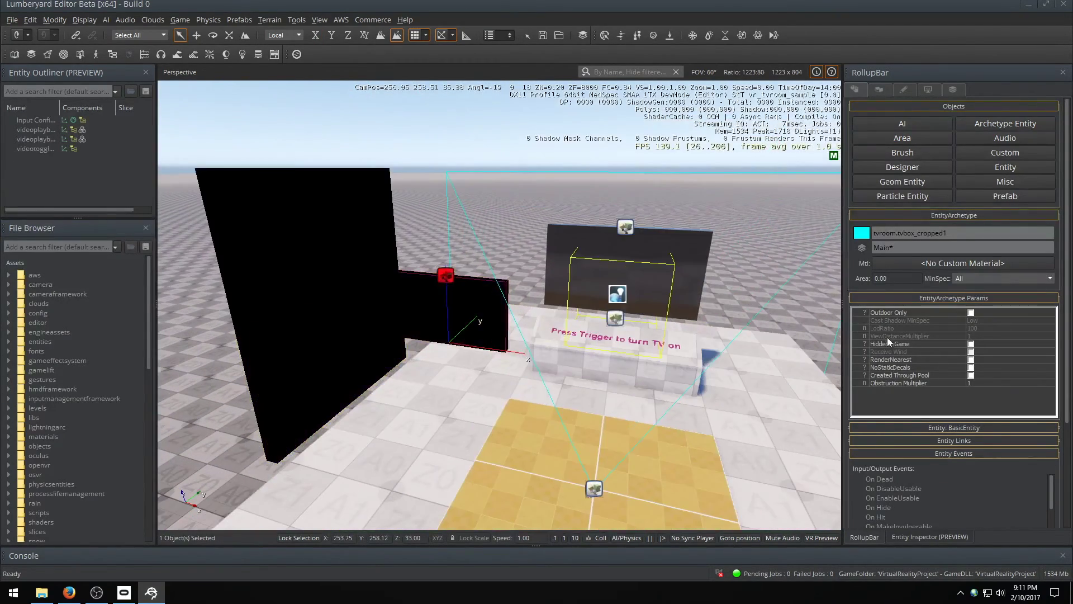
Place the tvroom sphere_stereo archetype entity at the TV stand, at about X 256, Y 258.12, Z 33.62.
click(988, 122)
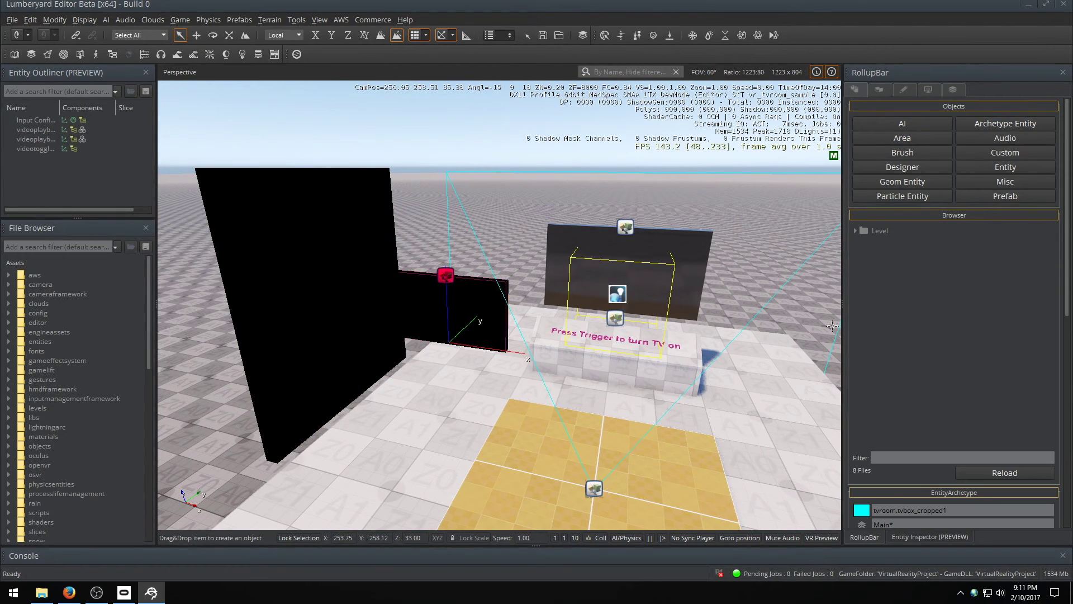
click(855, 231)
click(861, 249)
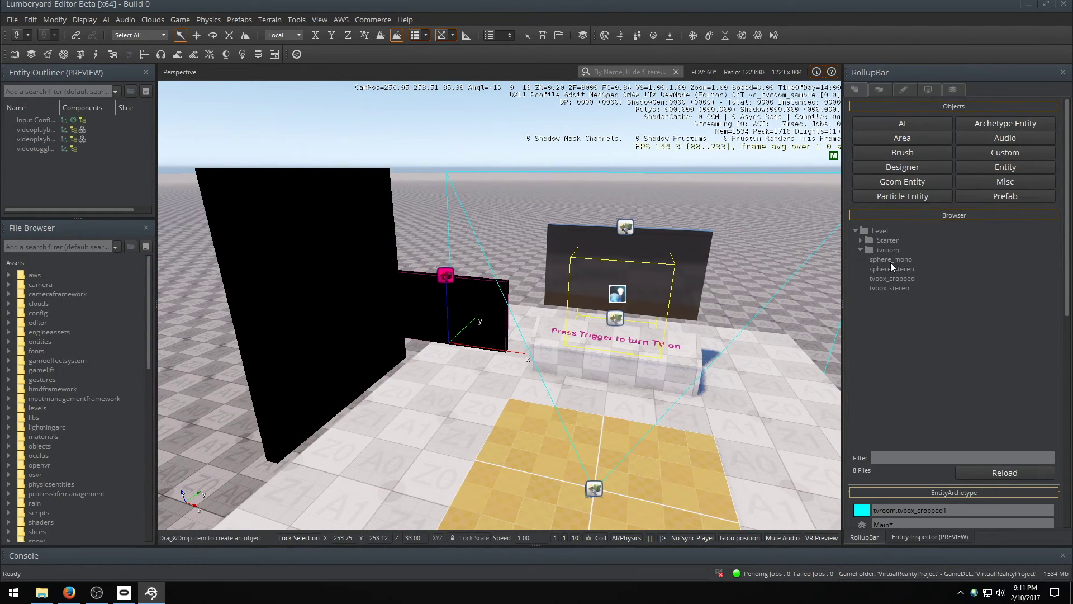
drag(893, 270, 616, 319)
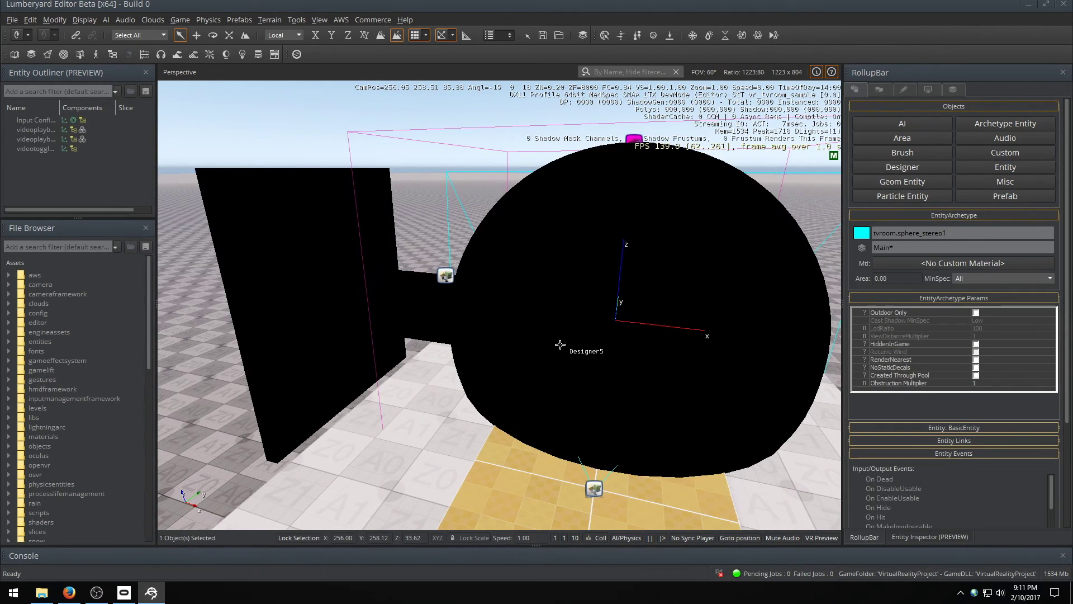
Run the level in game mode to load the video onto the placed archetypes, and return to editing.
scroll(558, 346, down, 5)
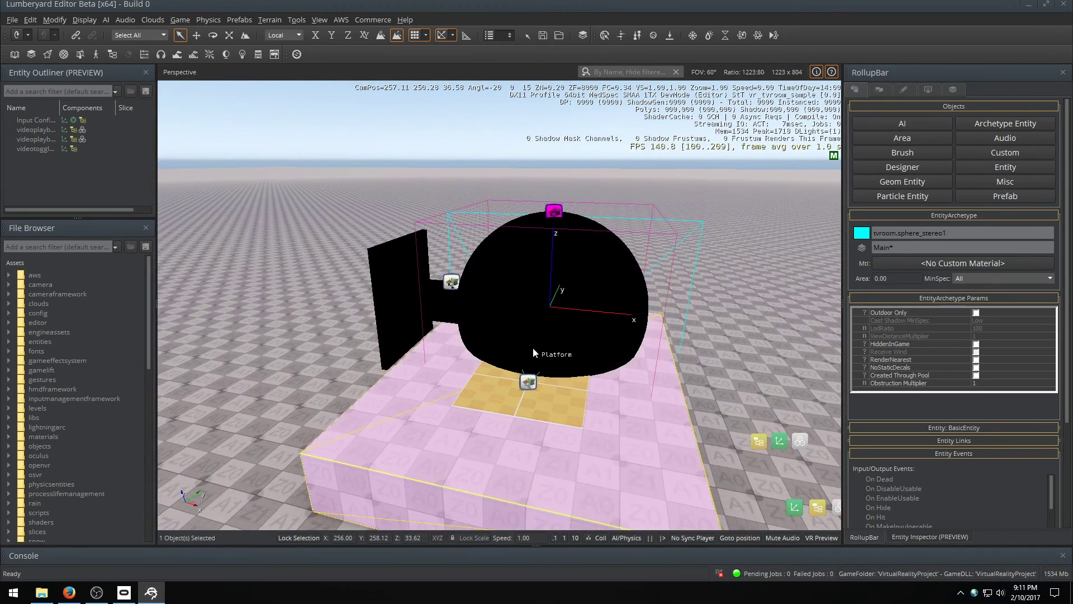
key(ctrl+g)
key(Escape)
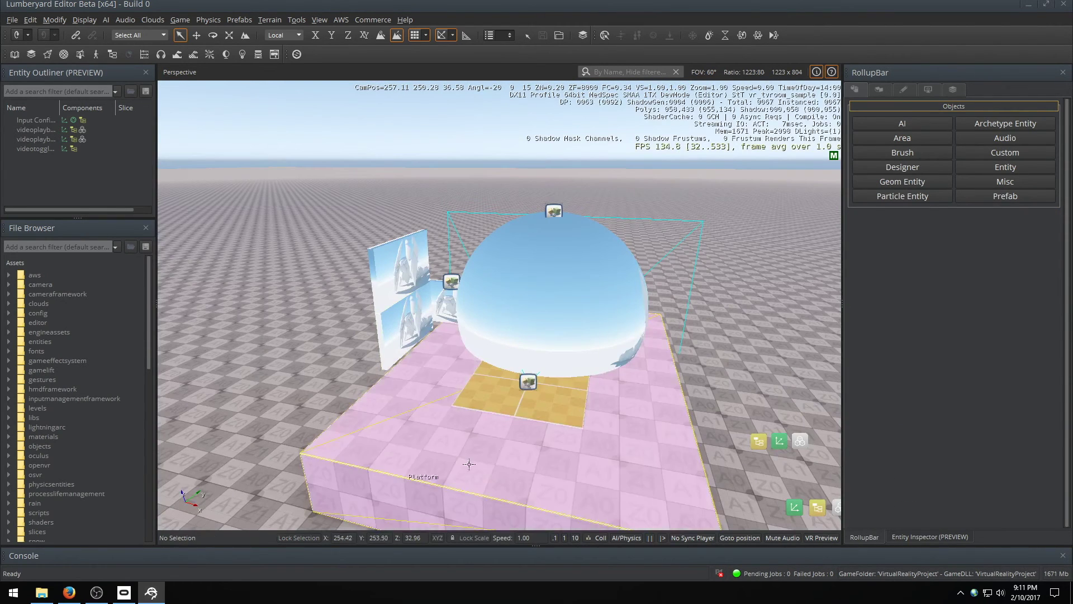
Rotate the tvroom sphere_stereo entity about -95 degrees around its Z axis.
click(467, 462)
scroll(515, 322, up, 5)
click(509, 319)
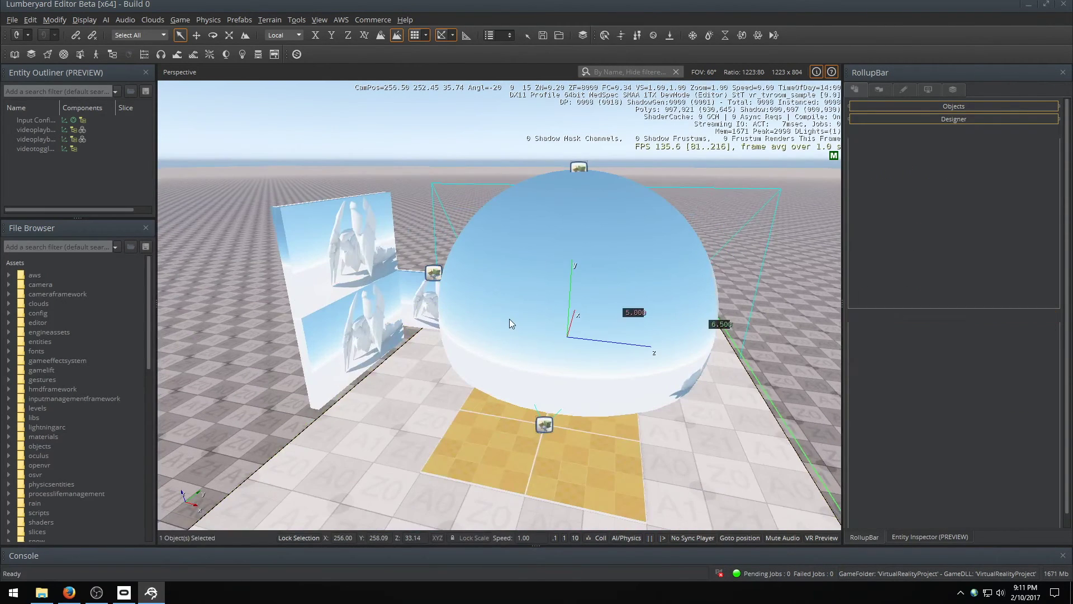
key(2)
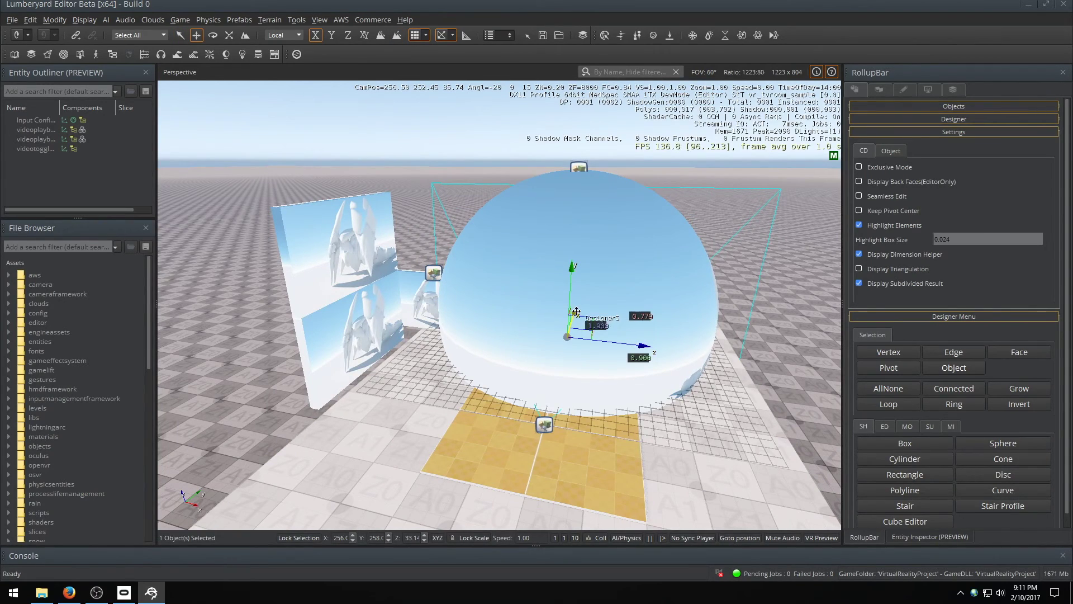
click(576, 291)
drag(575, 292, 574, 278)
key(3)
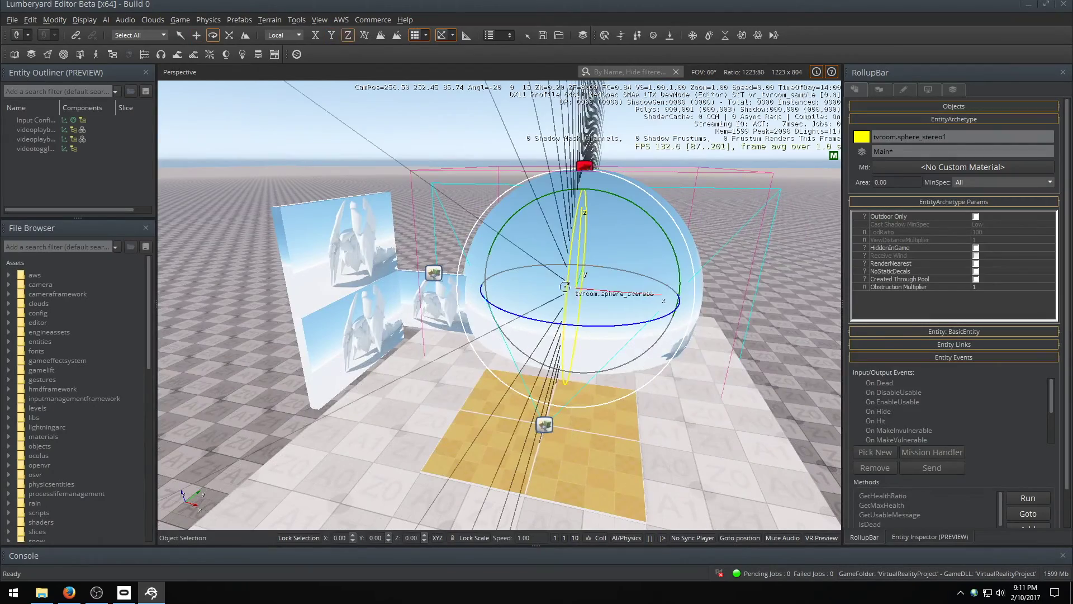
drag(608, 326, 555, 338)
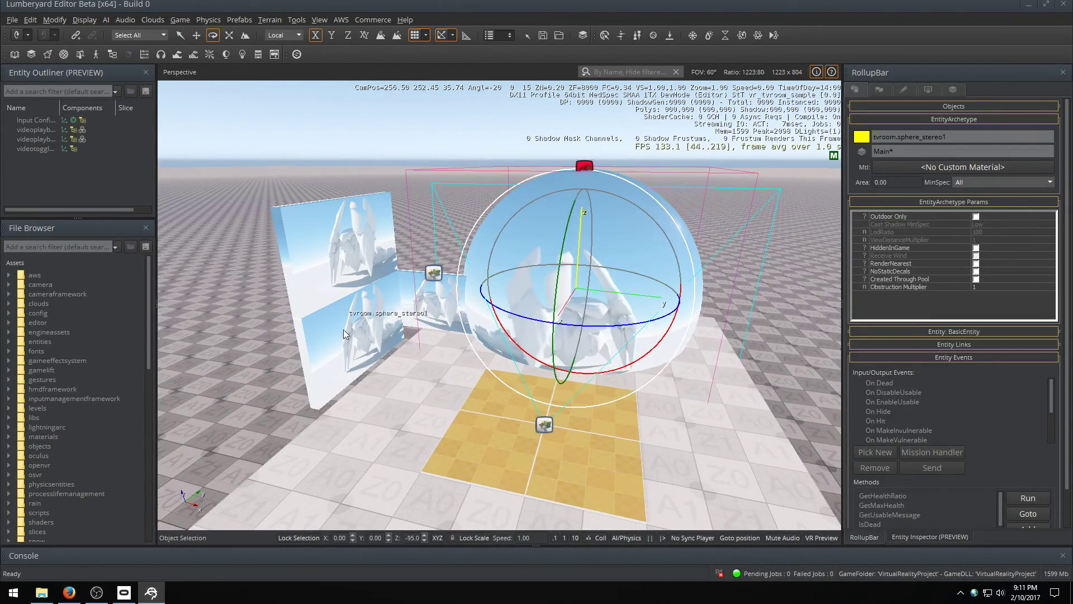
Clone the tvroom tvbox_cropped entity and place the copy off the platform, on the far side of the tall screen.
click(352, 348)
right_drag(416, 336, 285, 336)
scroll(502, 335, up, 2)
click(701, 282)
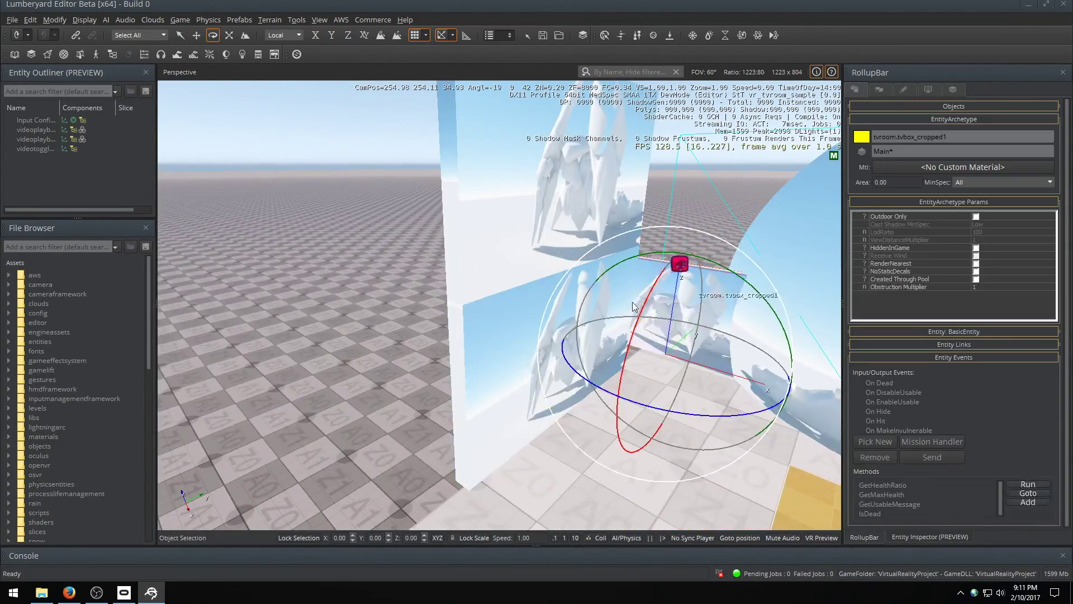
right_drag(622, 304, 749, 275)
key(ctrl+d)
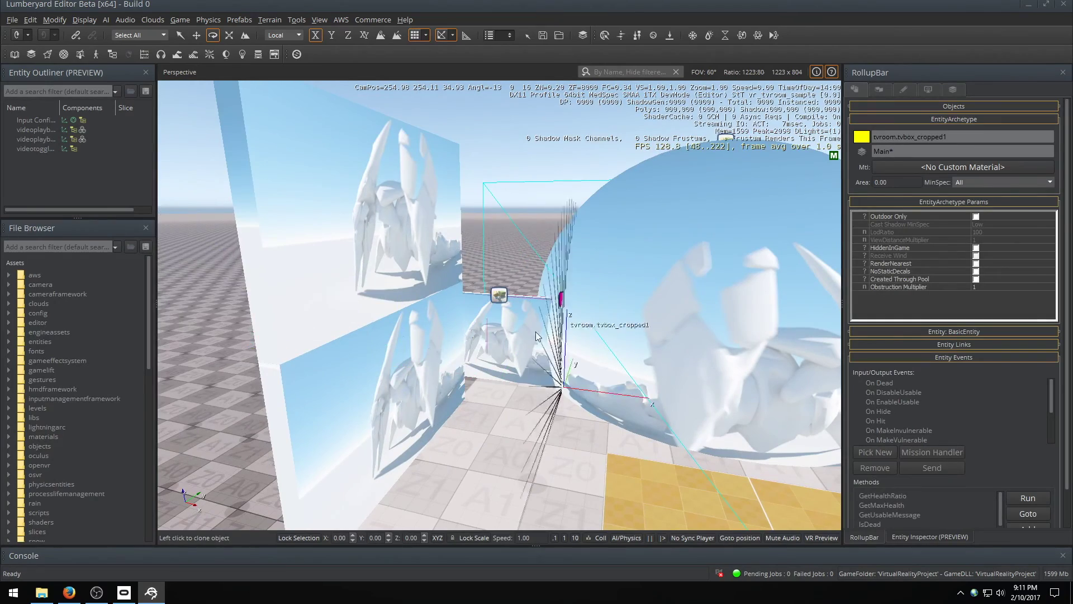
click(353, 314)
mouse_move(198, 283)
right_down()
mouse_move(341, 294)
mouse_move(235, 274)
mouse_move(344, 283)
mouse_move(323, 257)
right_up()
key(s)
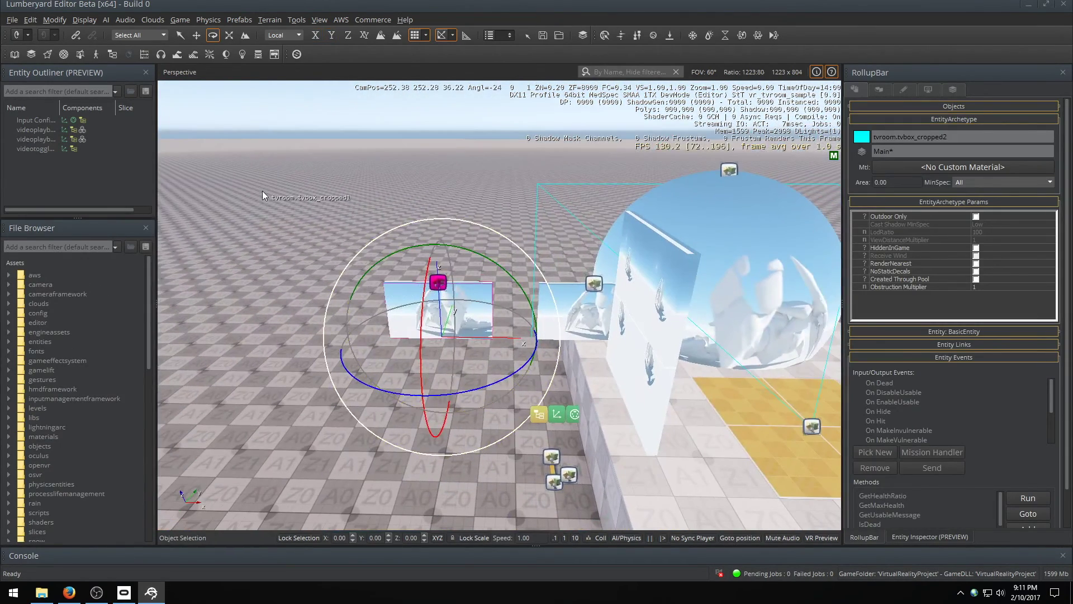
Align the copied screen beside the original along X and clone the pair to form a row of four screens.
click(196, 36)
drag(516, 337, 555, 336)
ctrl+click(556, 315)
key(ctrl+d)
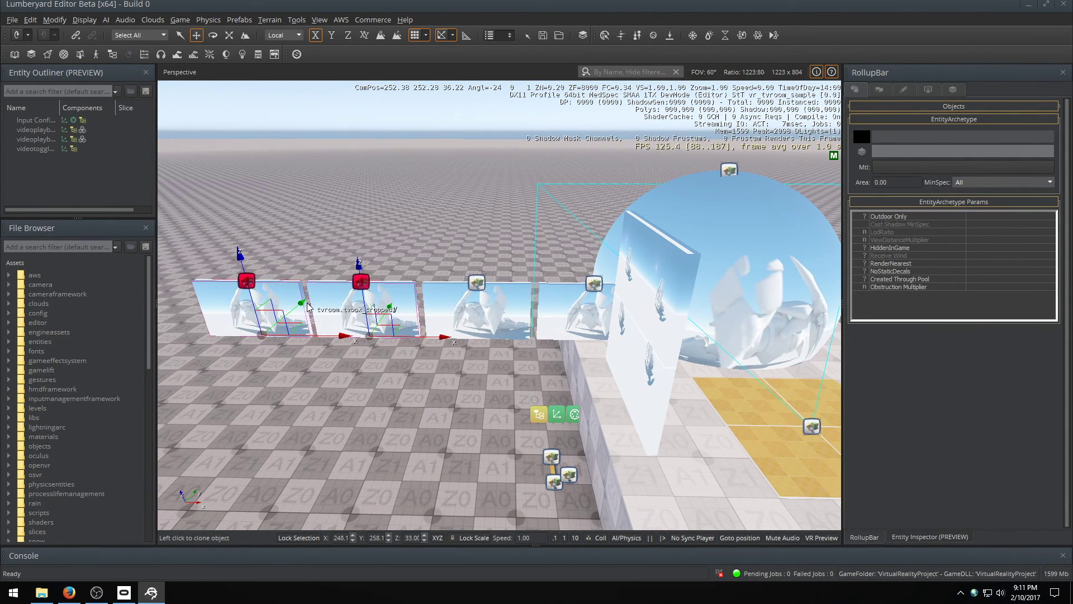
click(302, 305)
Clone the whole row of four screens and stack the copy directly above it, at about Z 34.12.
ctrl+click(579, 310)
ctrl+click(460, 313)
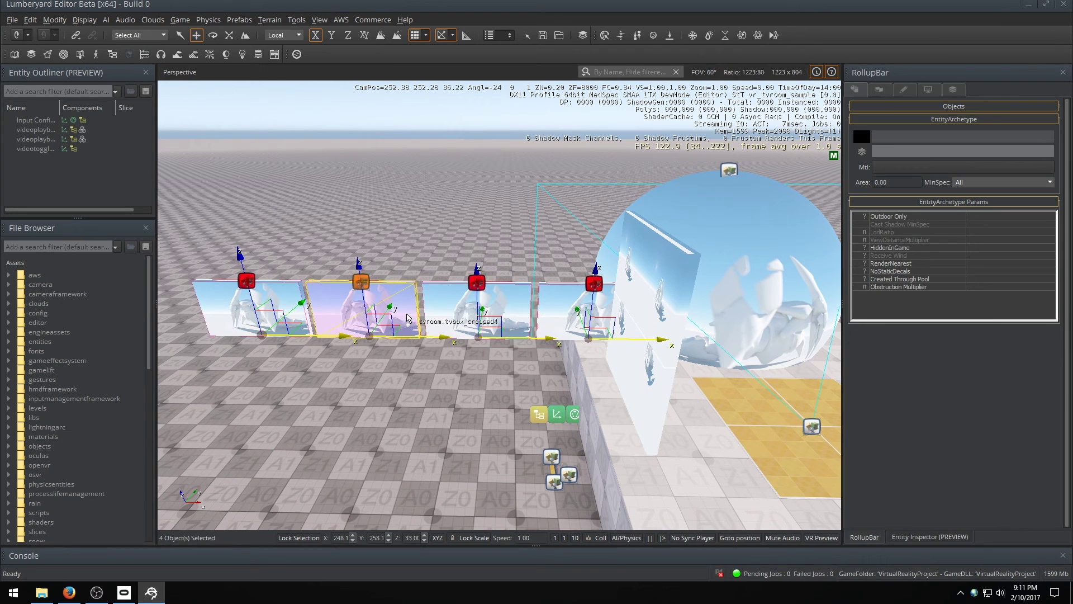
key(ctrl+d)
click(353, 316)
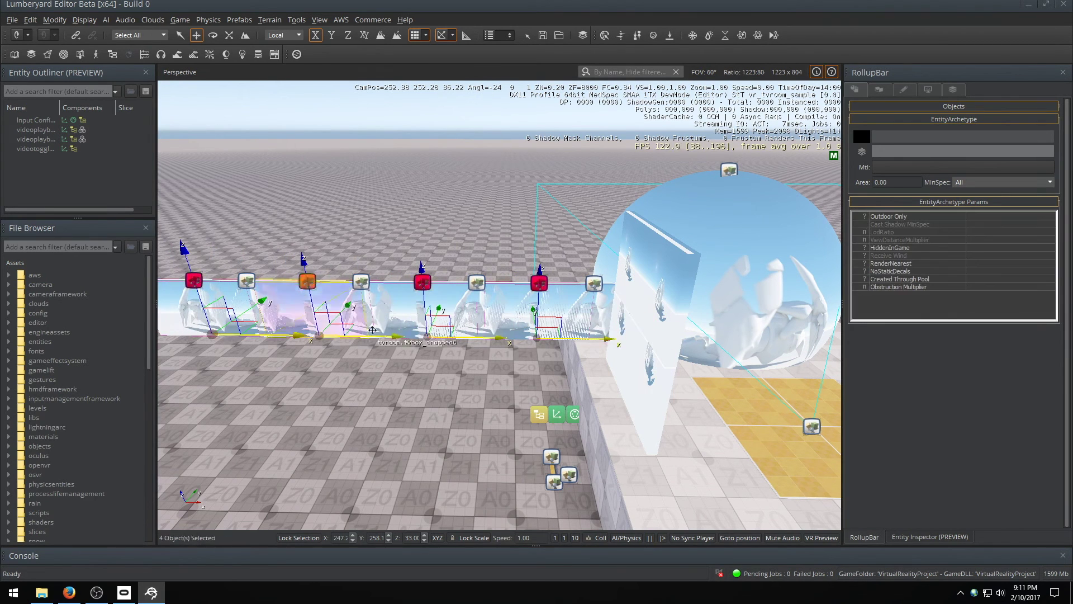
drag(423, 268, 423, 201)
drag(522, 274, 556, 271)
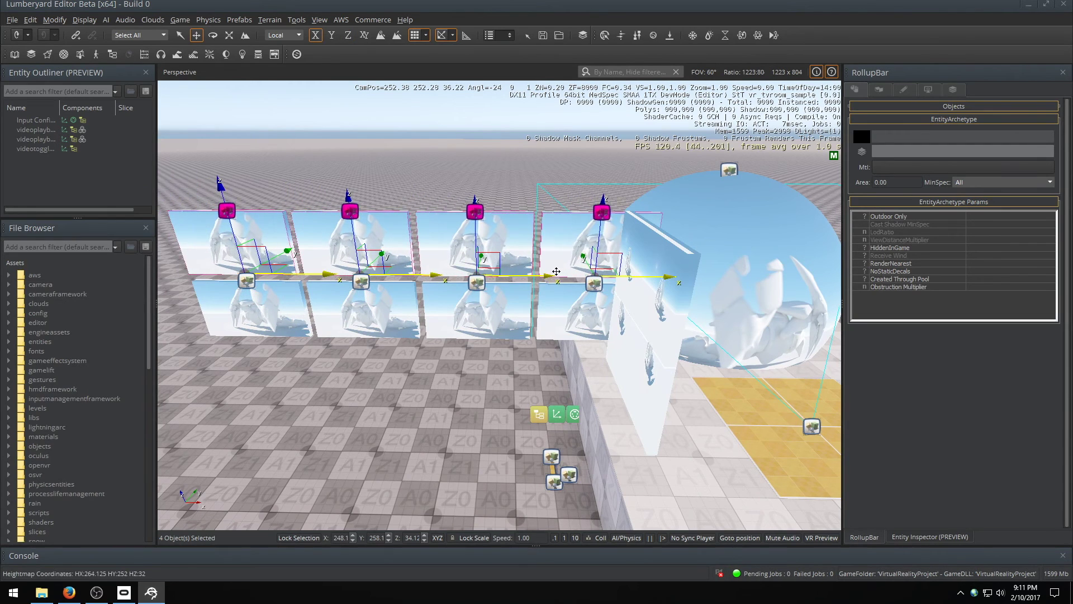
Clone both rows of screens and raise the copies above them to form a four-by-four video wall.
ctrl+click(554, 329)
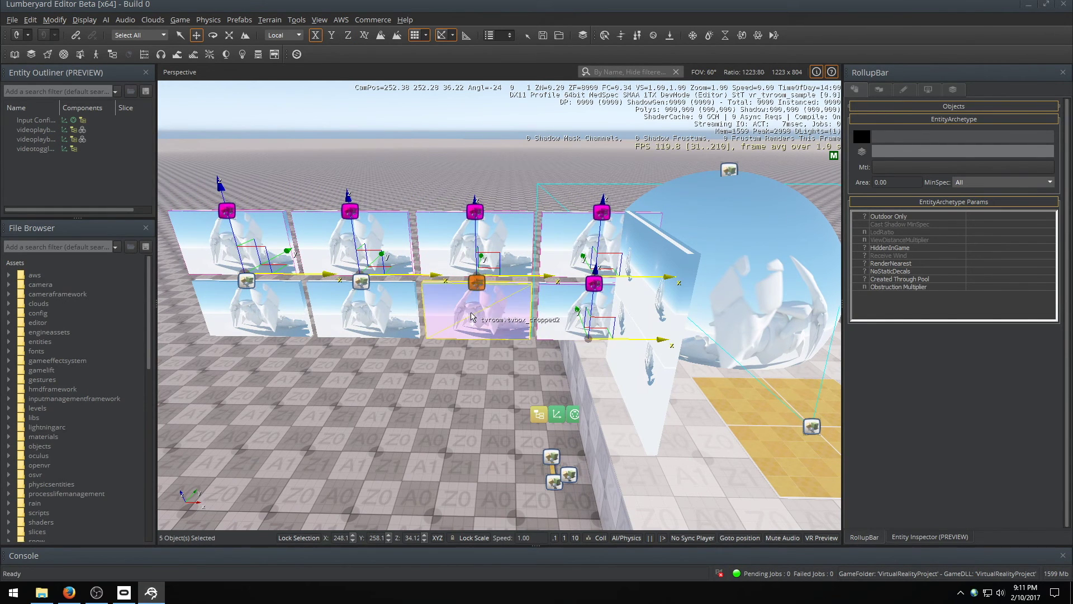
ctrl+click(475, 313)
ctrl+click(363, 313)
ctrl+click(270, 311)
key(ctrl+d)
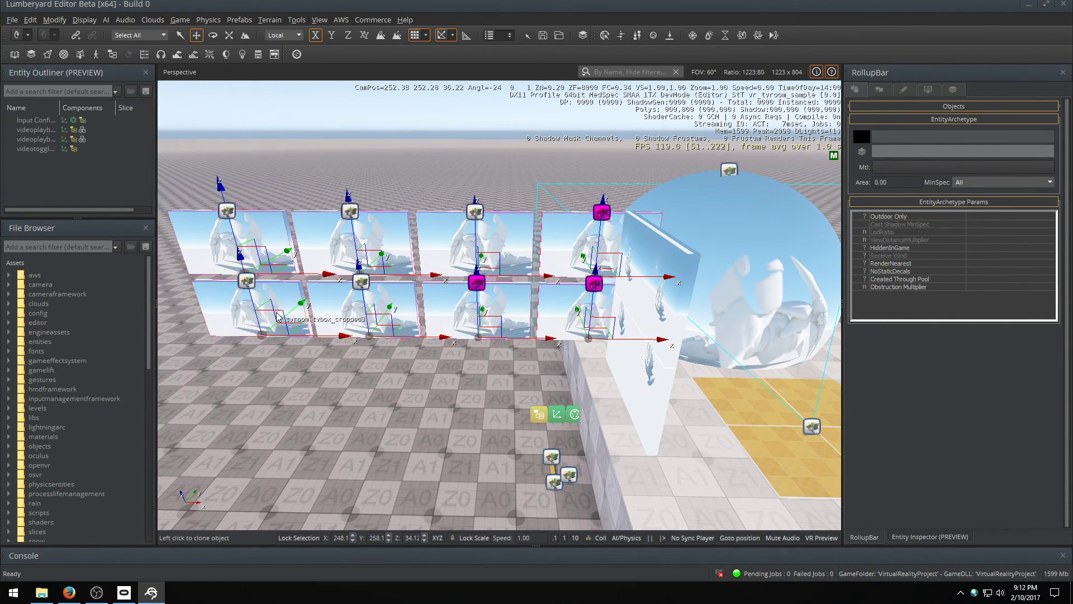
click(466, 245)
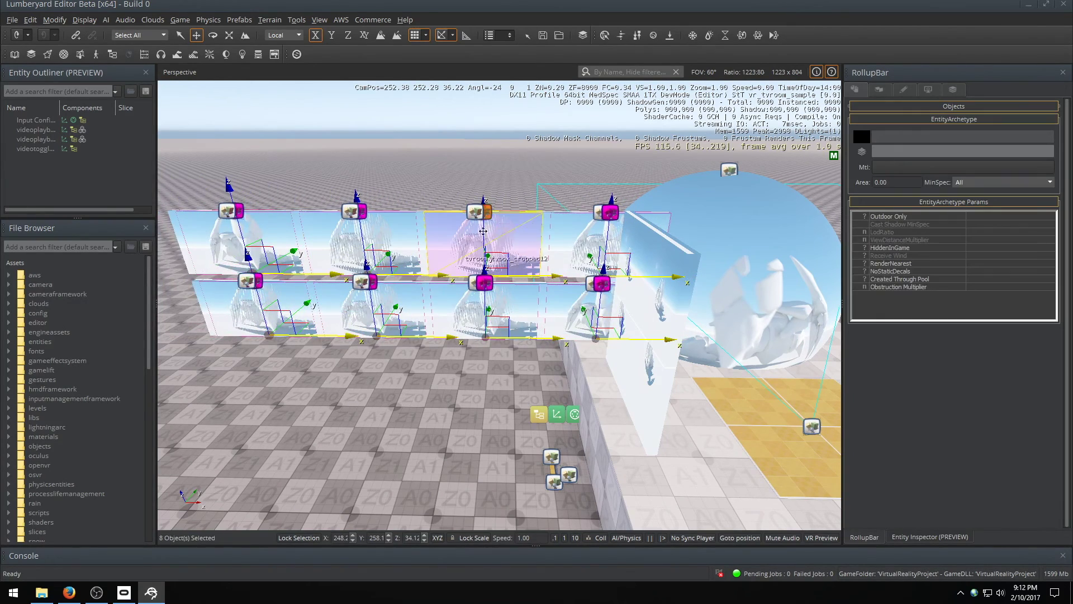
drag(483, 197, 459, 14)
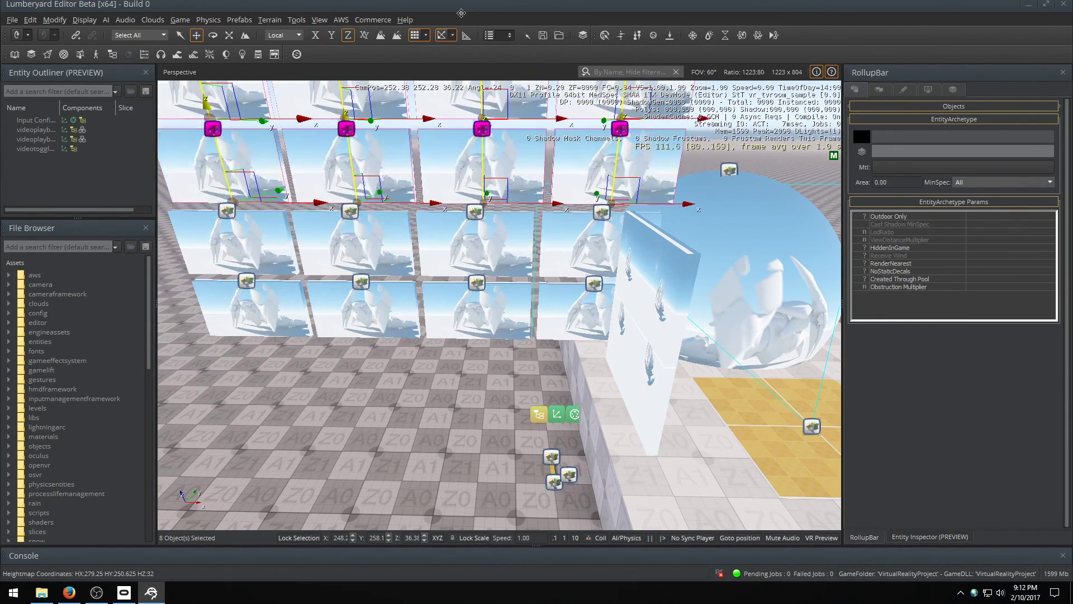
Clone the wall's columns two at a time to build a second four-by-four video wall on the other side of the platform.
scroll(379, 288, down, 1)
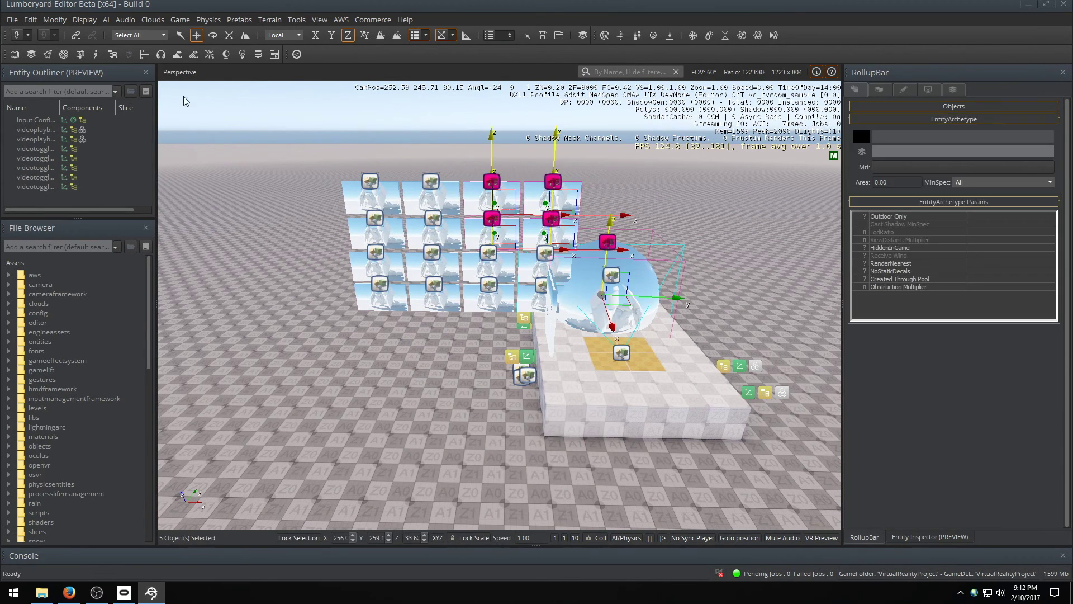
drag(185, 101, 416, 335)
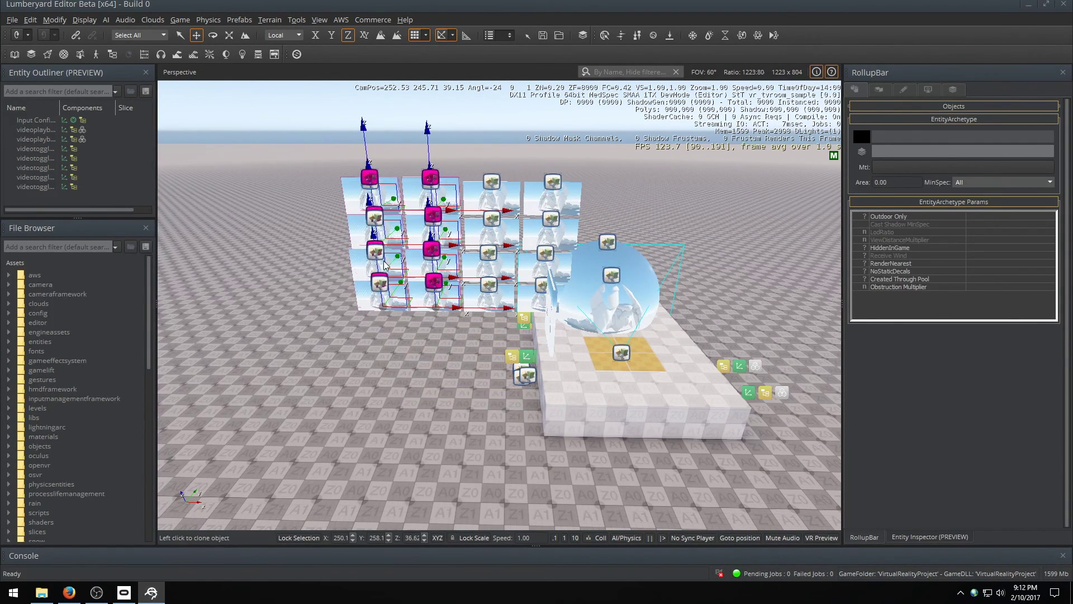
drag(384, 262, 749, 256)
key(ctrl+d)
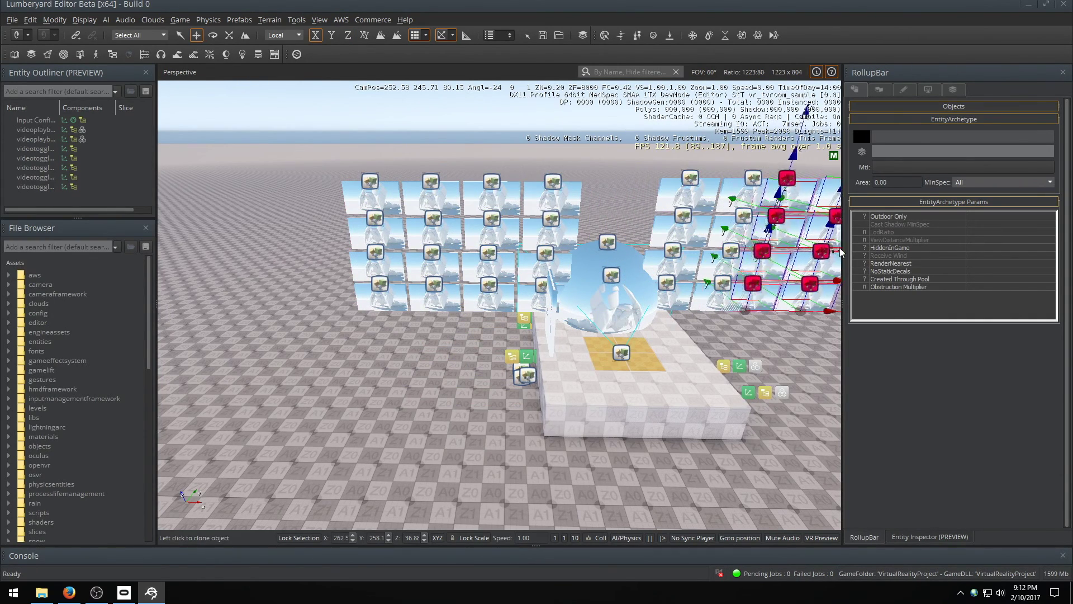
click(824, 252)
scroll(744, 263, down, 4)
middle_drag(673, 273, 657, 264)
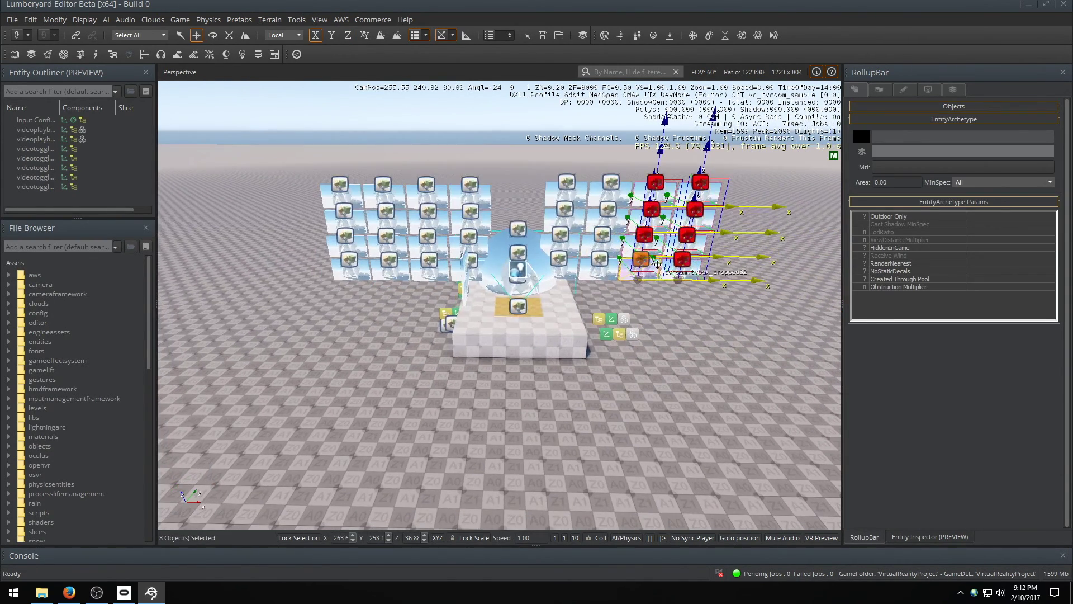
Test the video walls in game mode, and delete the tvroom sphere_stereo entity that blocks the view.
key(ctrl+g)
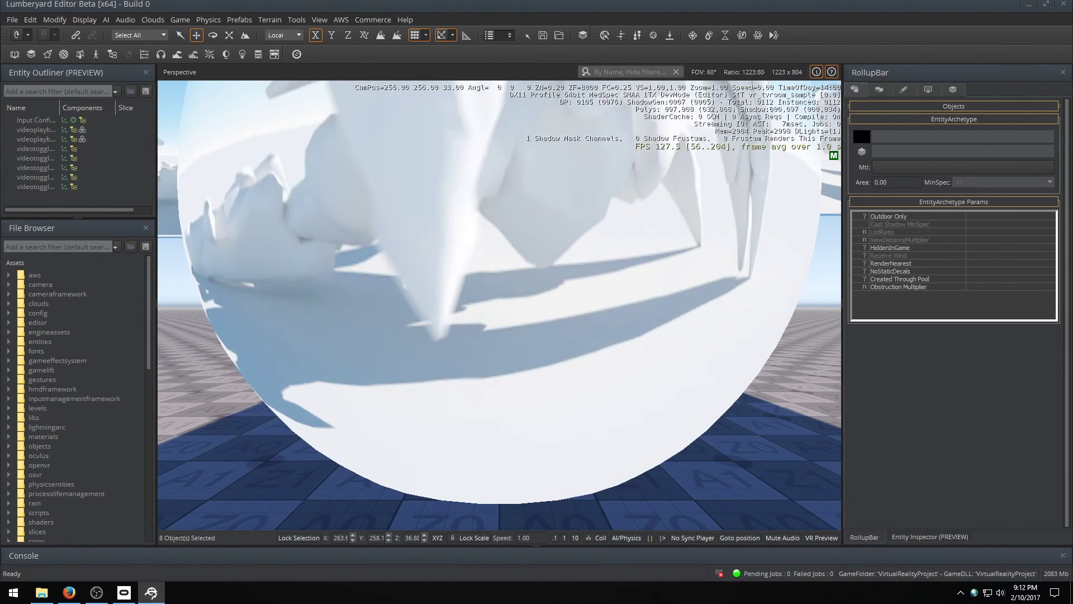
key(Escape)
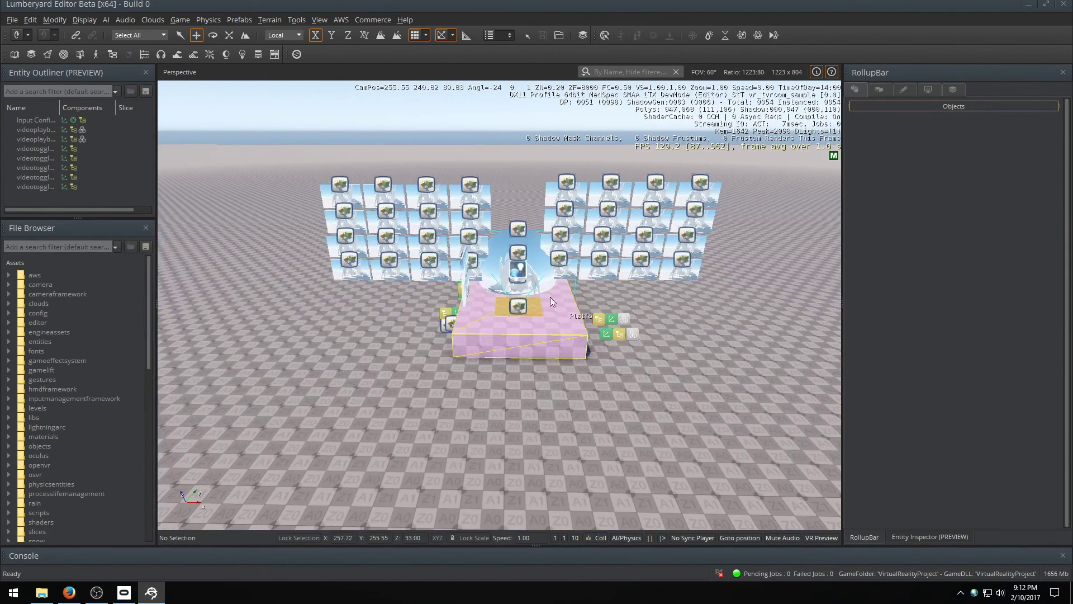
click(519, 227)
key(Delete)
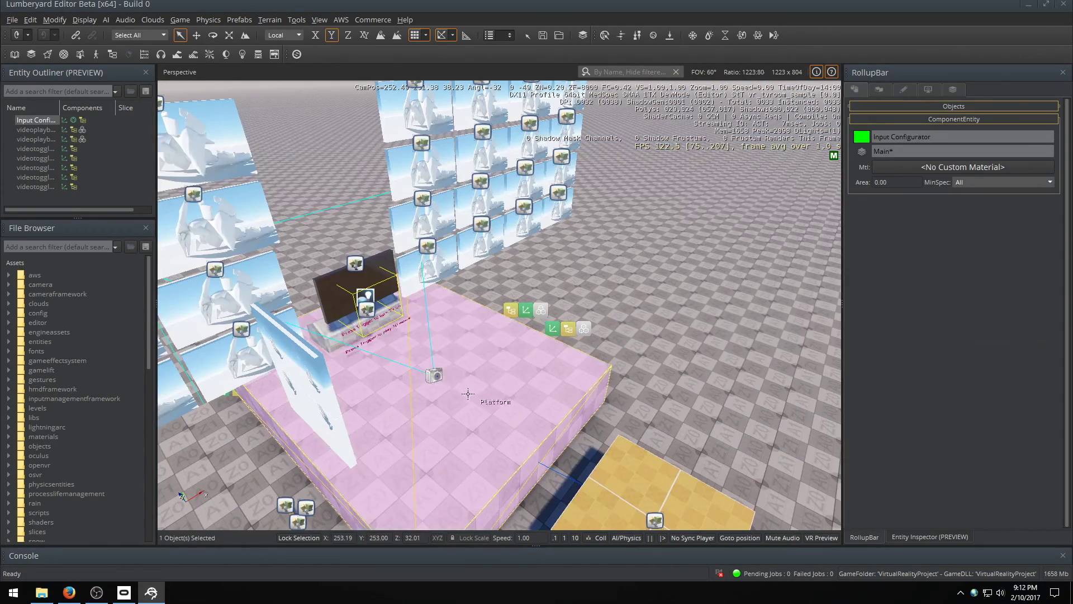
Move the Starting Point camera back along Y to about 250.25, off the platform, and run the level in game mode.
click(434, 378)
key(2)
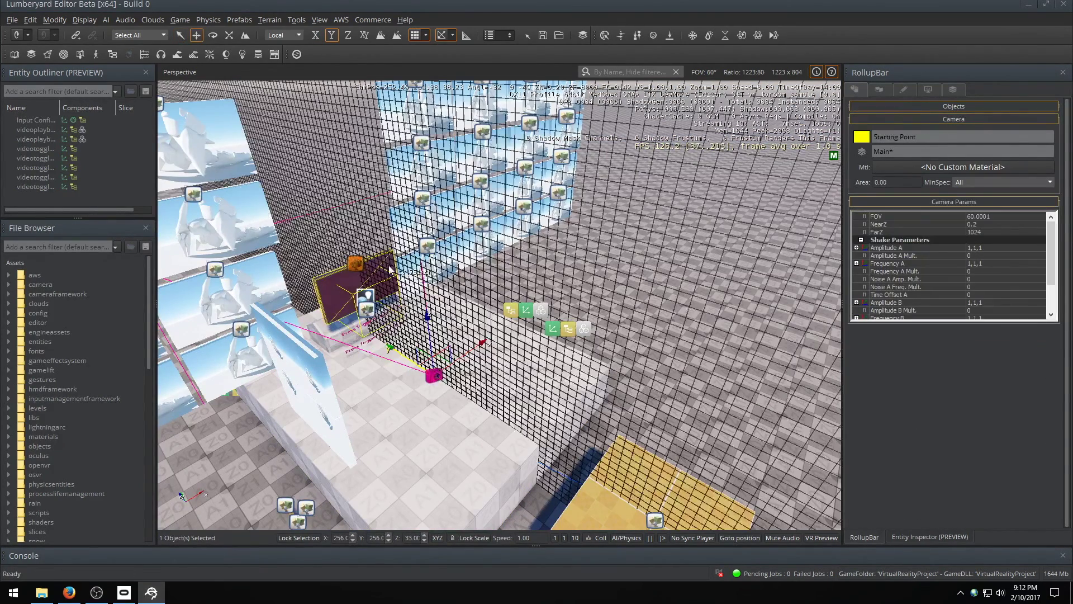
drag(434, 375, 676, 478)
key(ctrl+g)
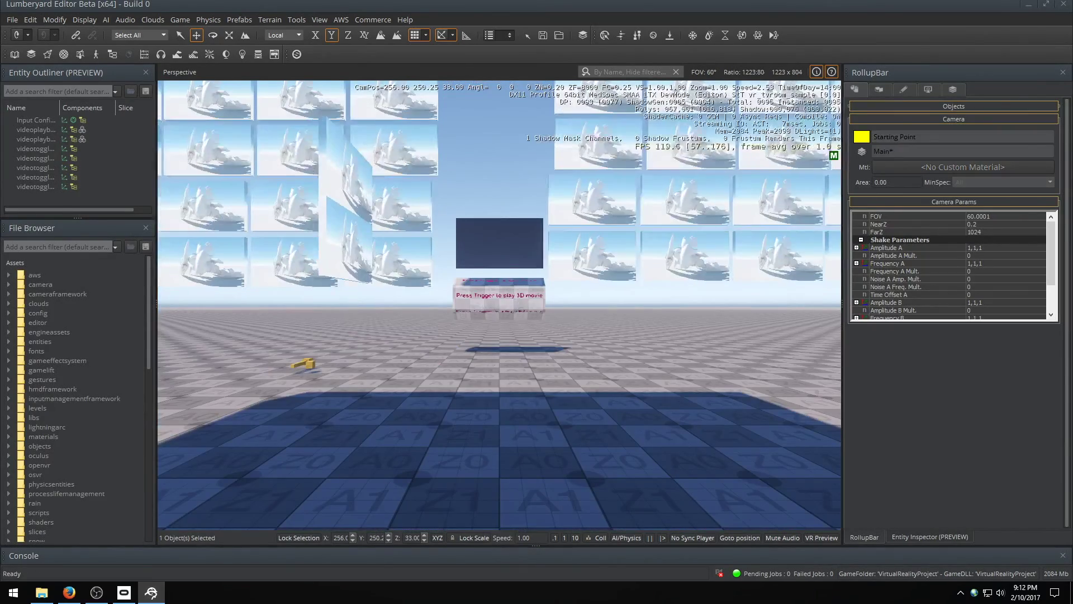